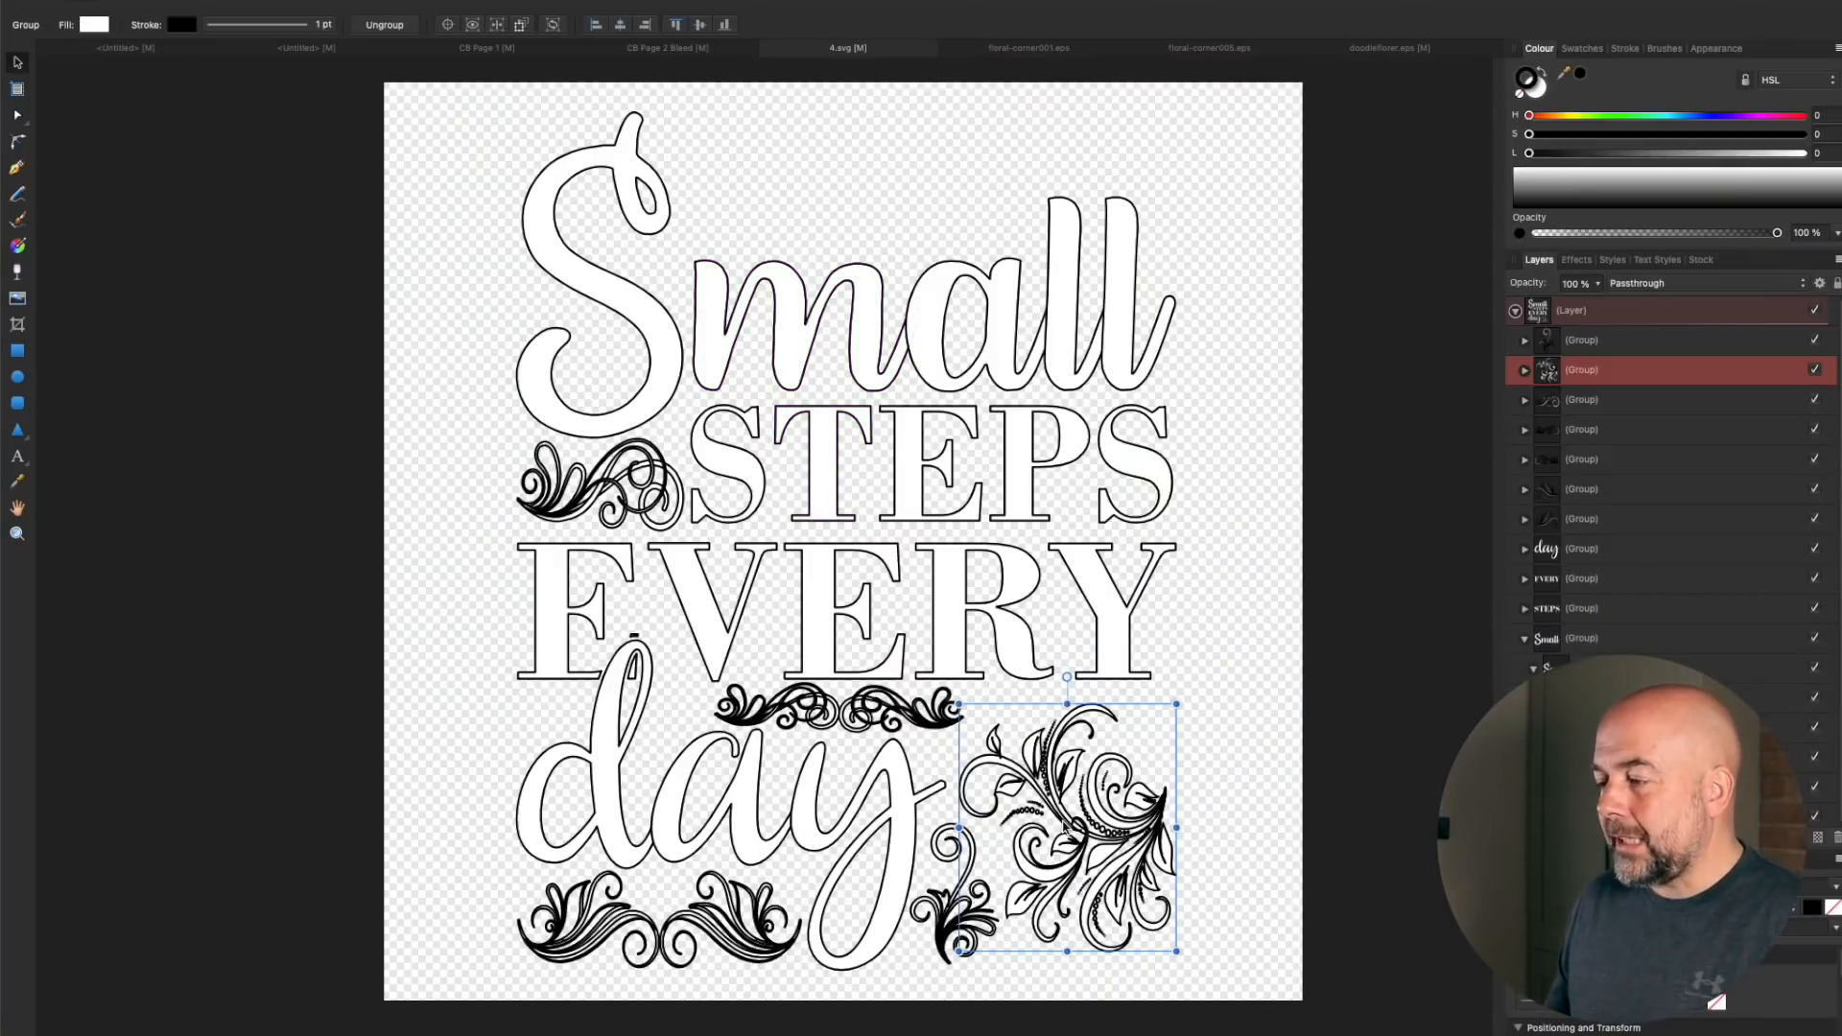
Delete all the ornamental flourish groups around the "Small STEPS EVERY day" lettering, keeping the four word groups
key("BackSpace")
key("BackSpace")
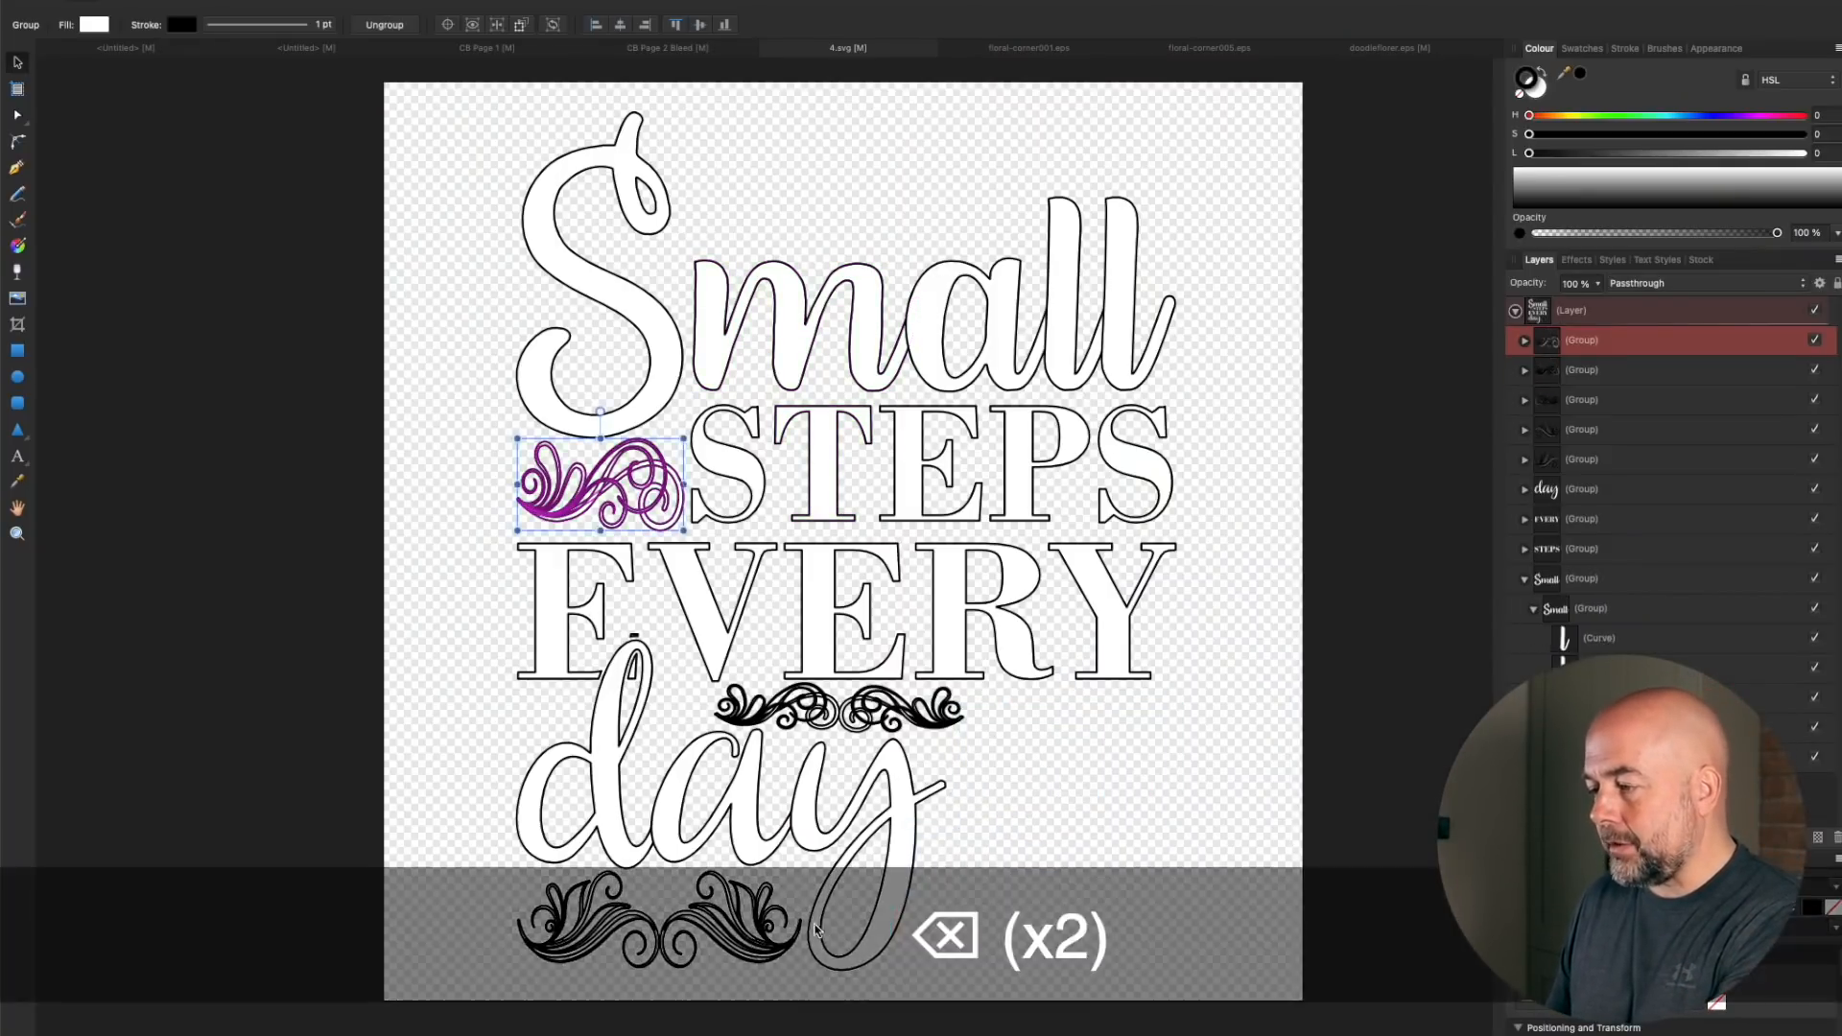
left_click(763, 928)
key("BackSpace")
key("BackSpace")
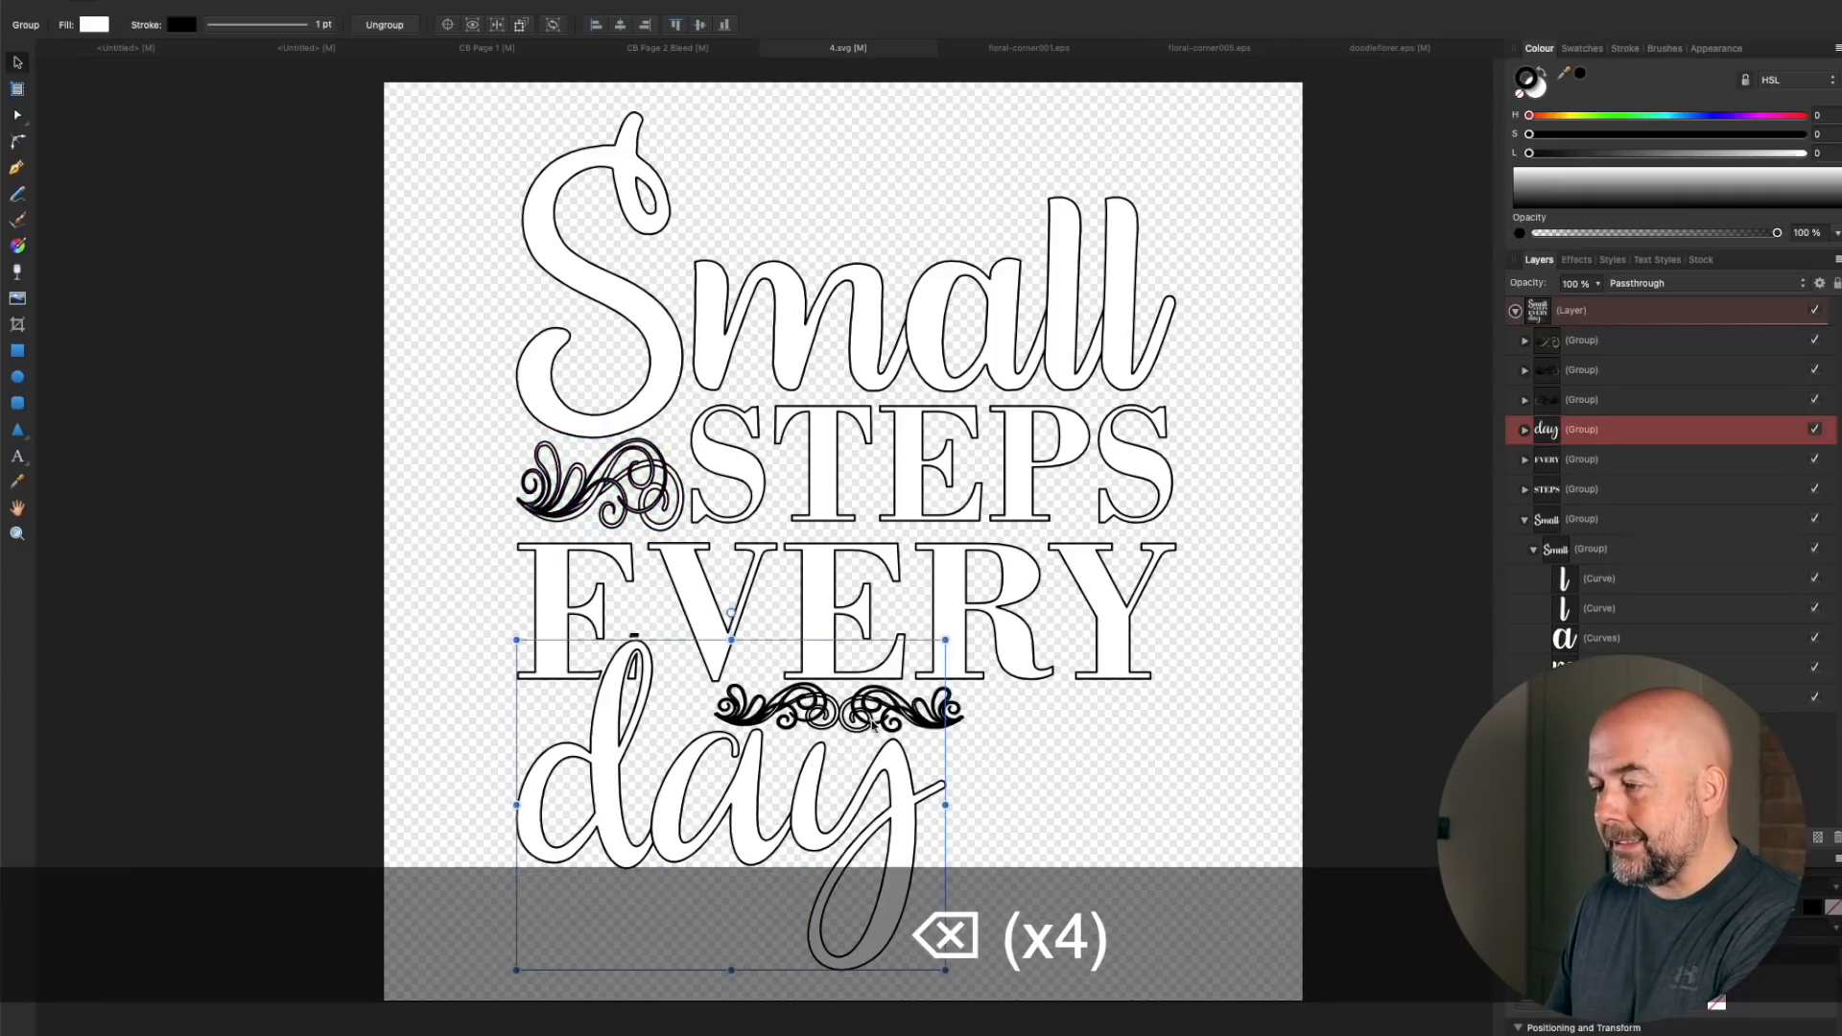
left_click(825, 710)
key("BackSpace")
left_click(813, 712)
key("BackSpace")
left_click(637, 497)
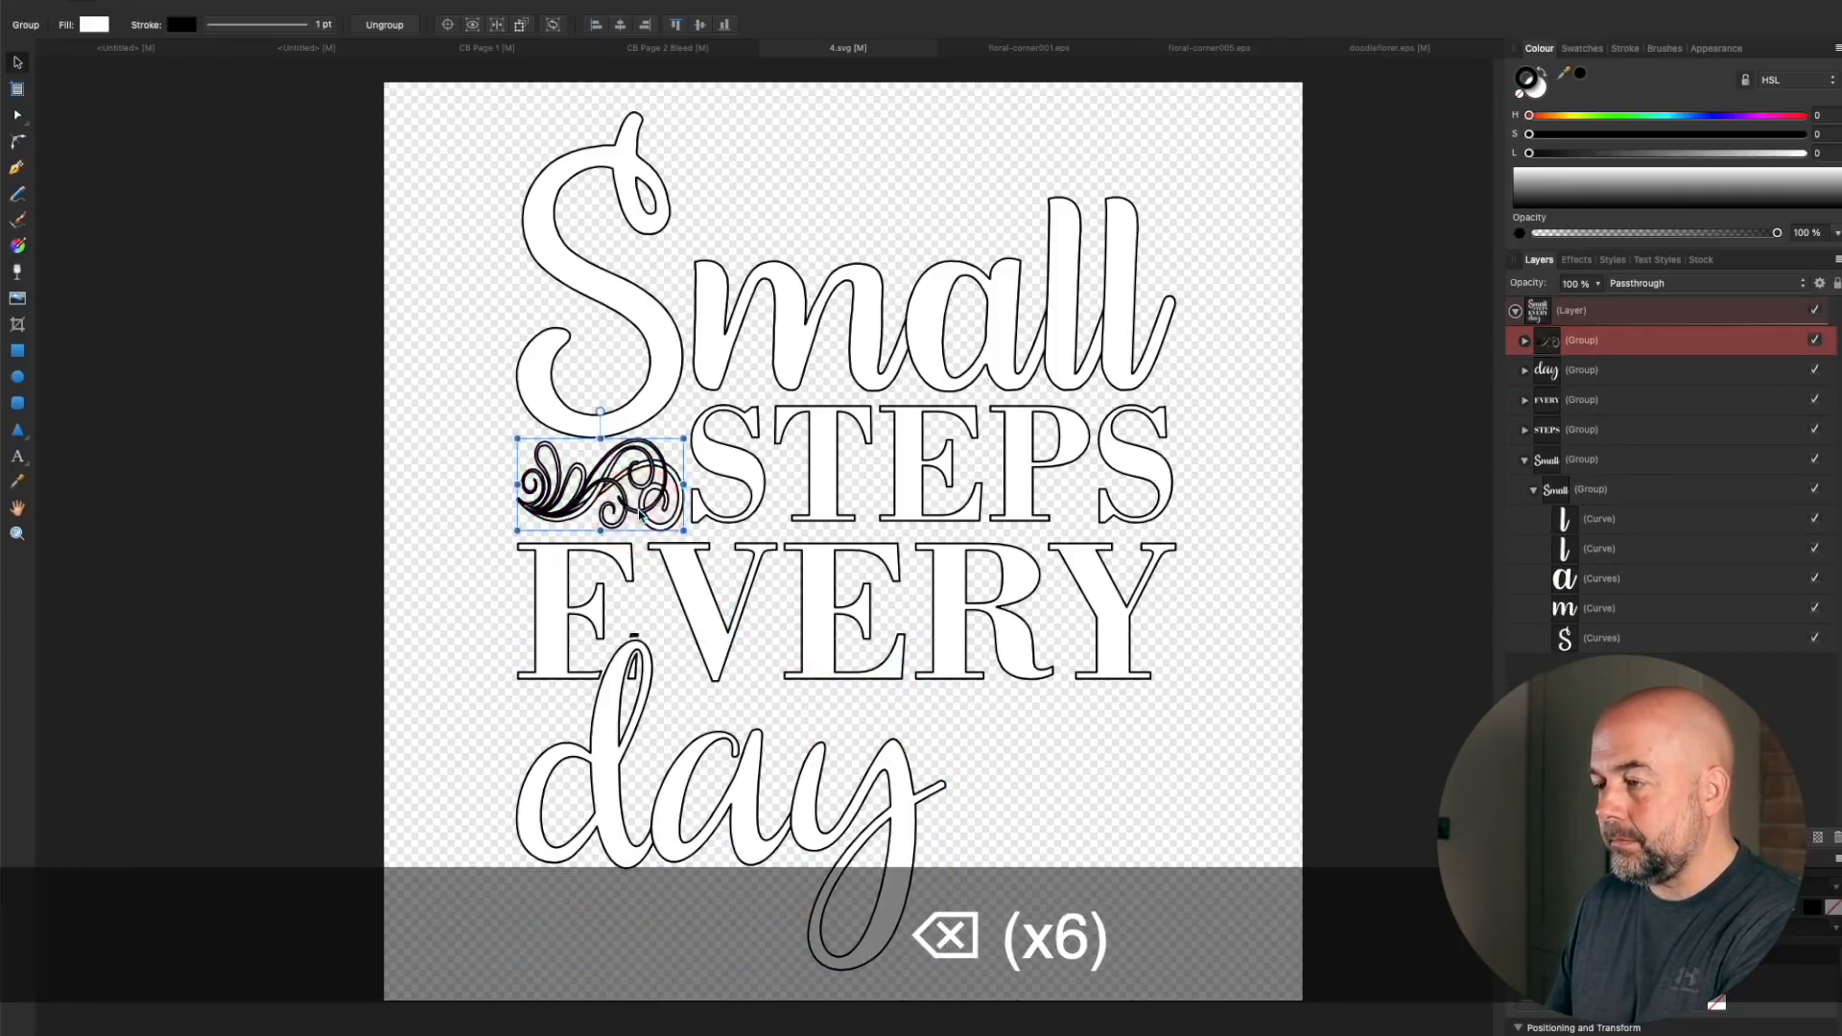
key("BackSpace")
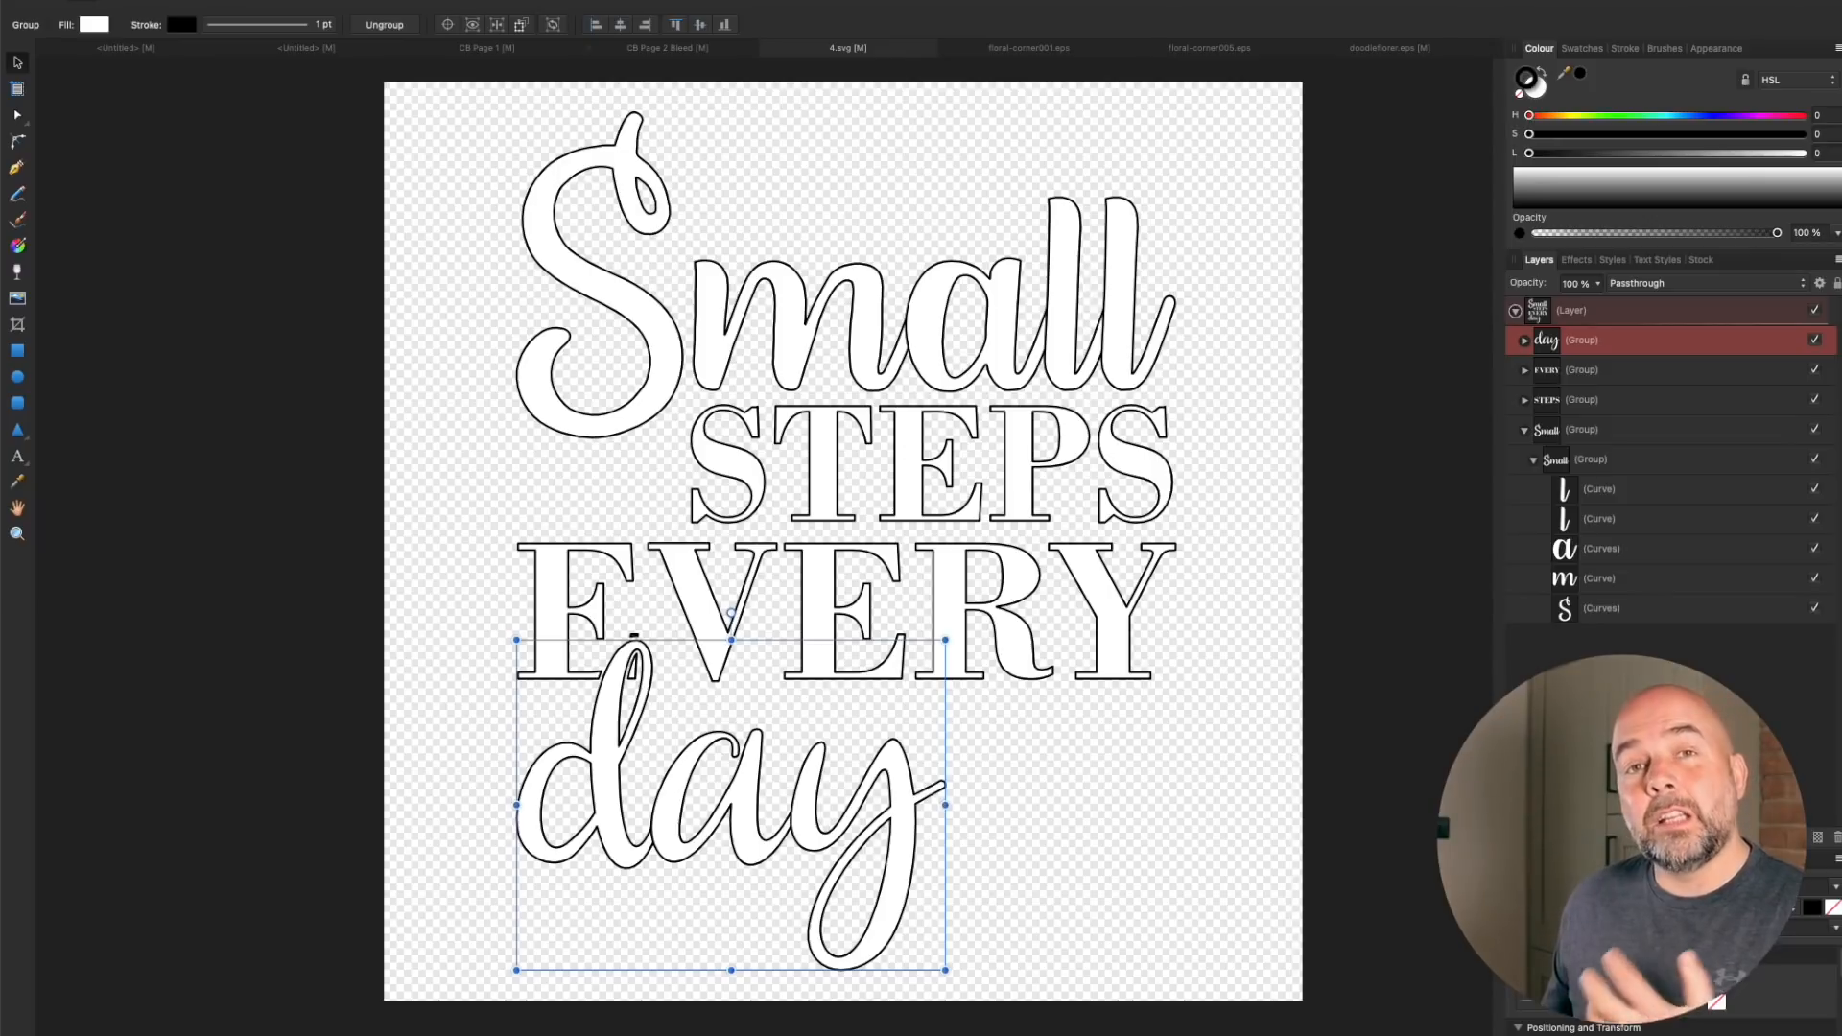
Copy the four word groups from 4.svg into the CB Page 1 document and position them around the middle of the page
left_click(533, 47)
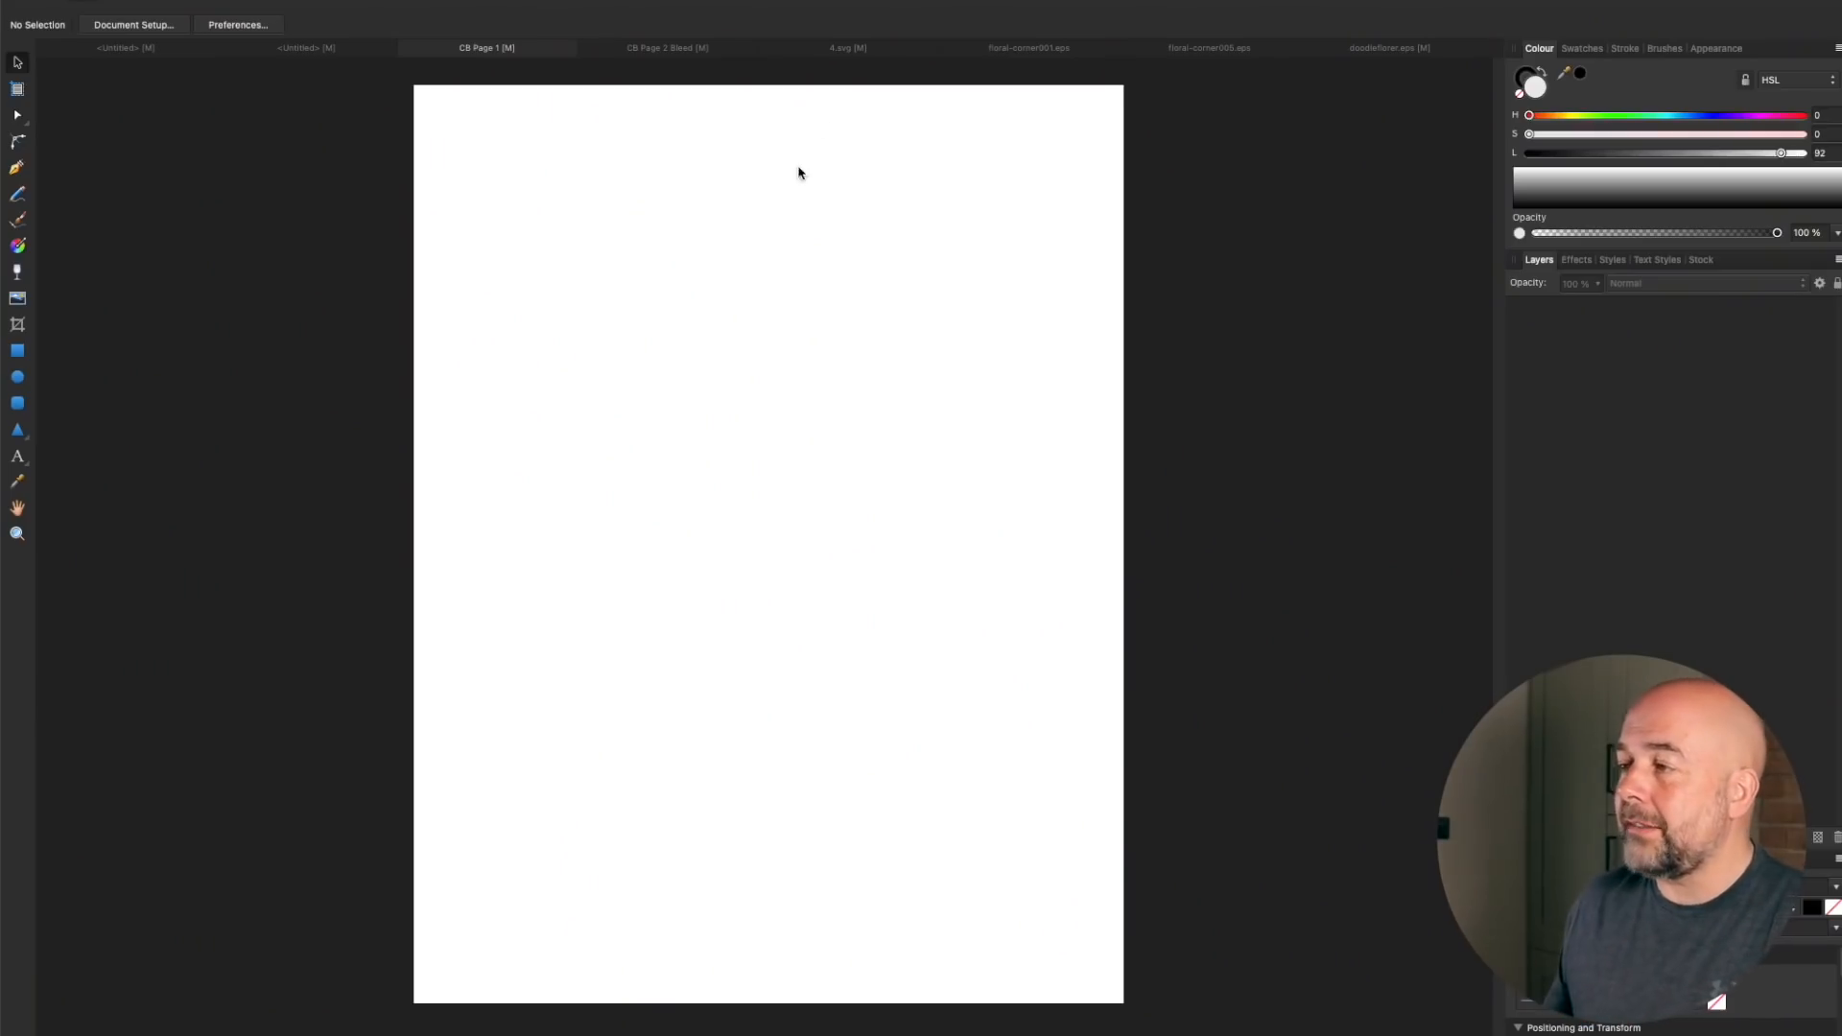
left_click(849, 48)
left_click_drag(459, 137, 1220, 950)
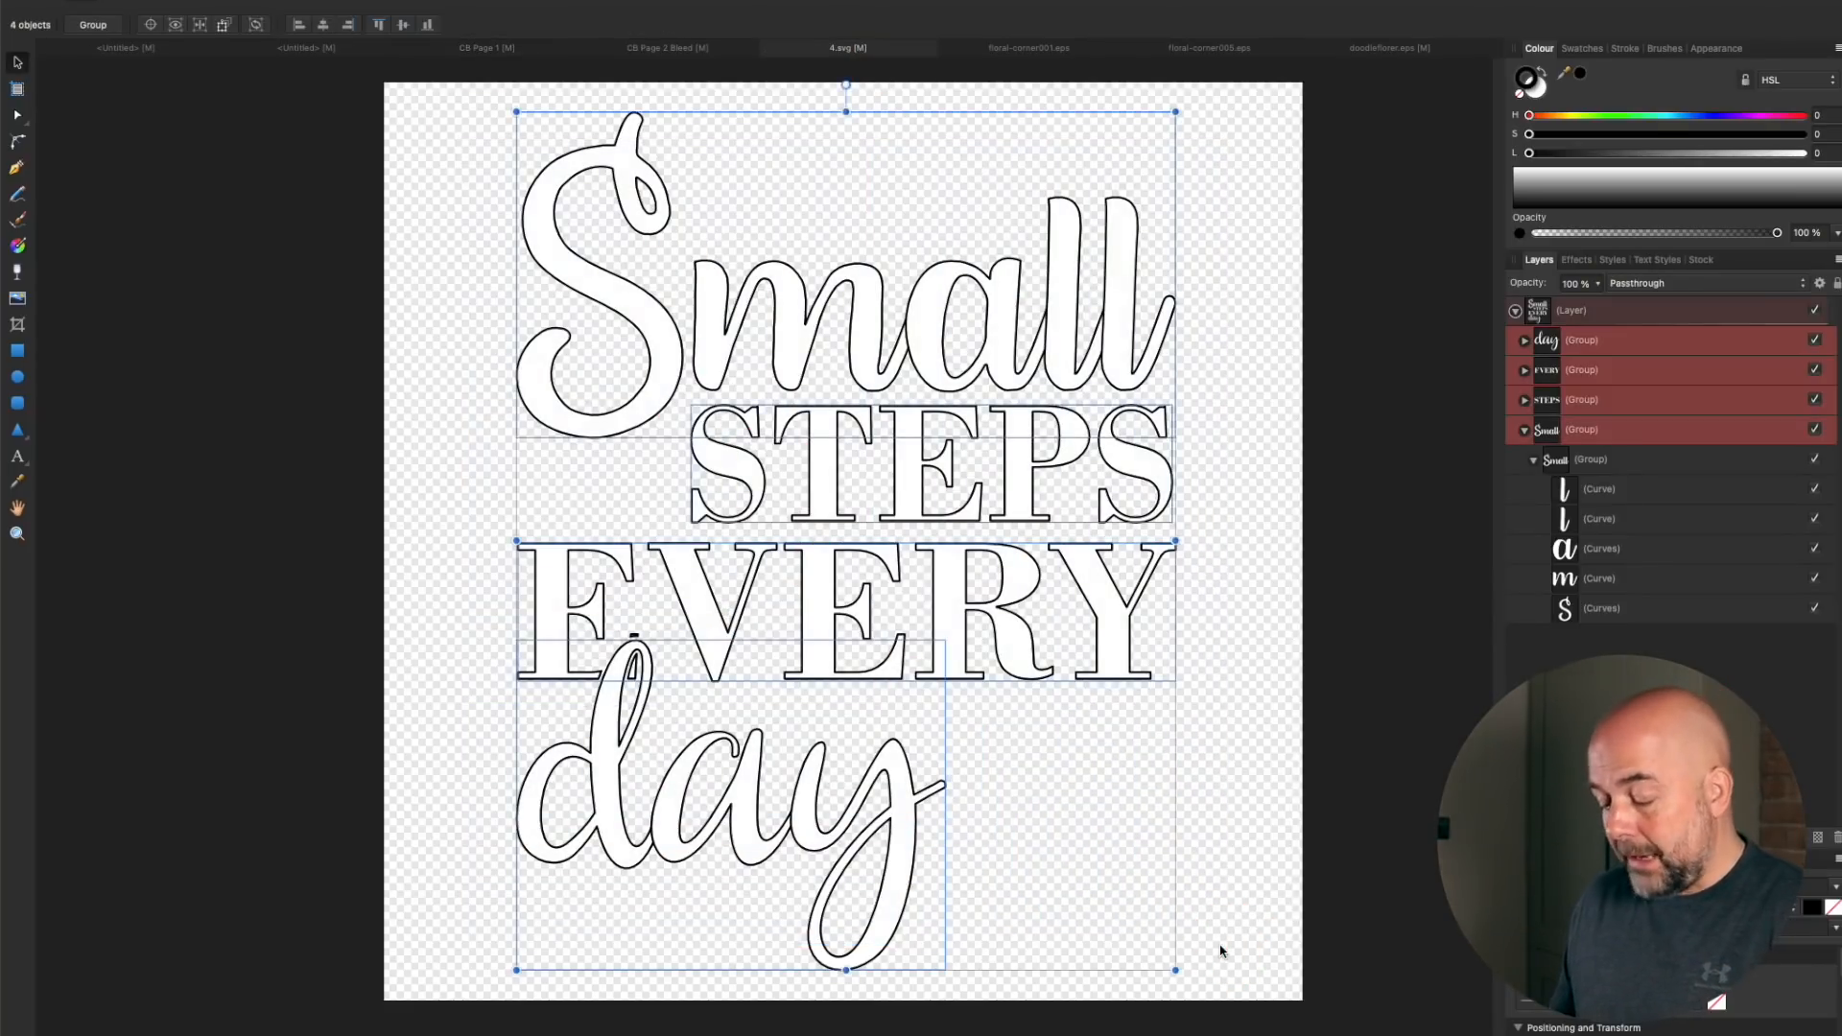
key("super+c")
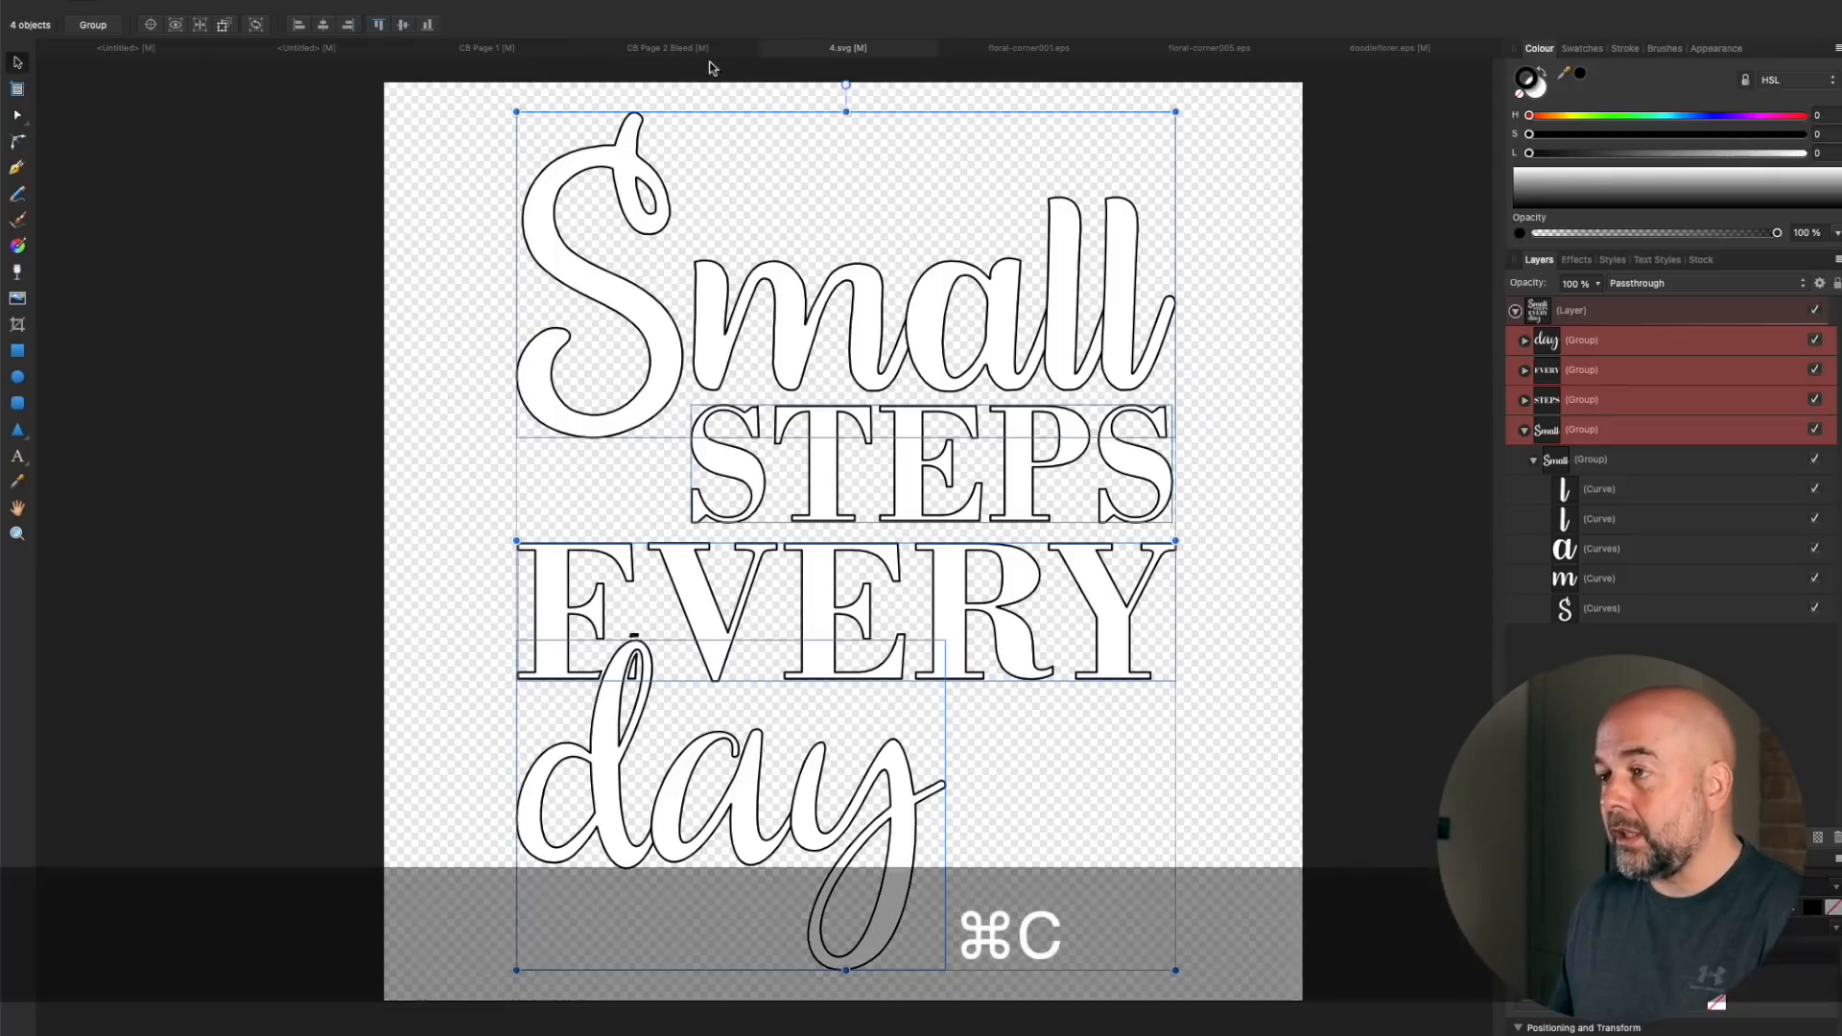
left_click(540, 48)
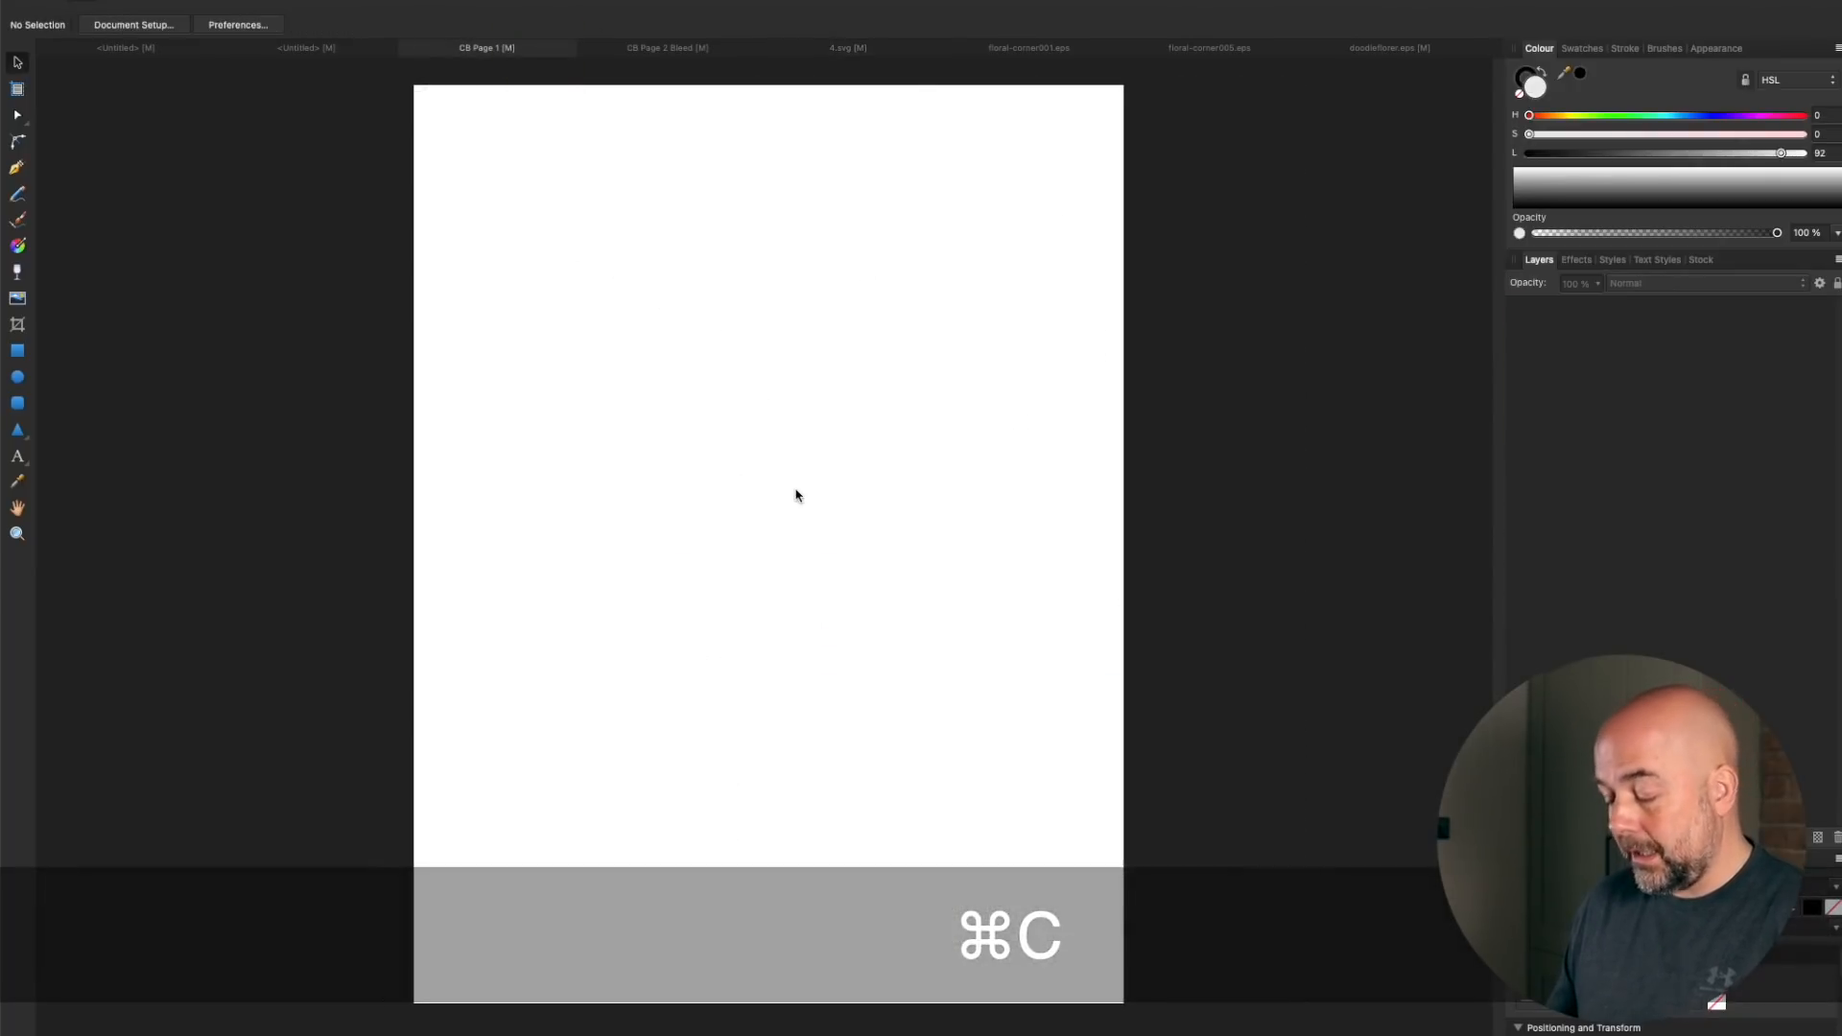
key("super+v")
left_click_drag(656, 378, 791, 563)
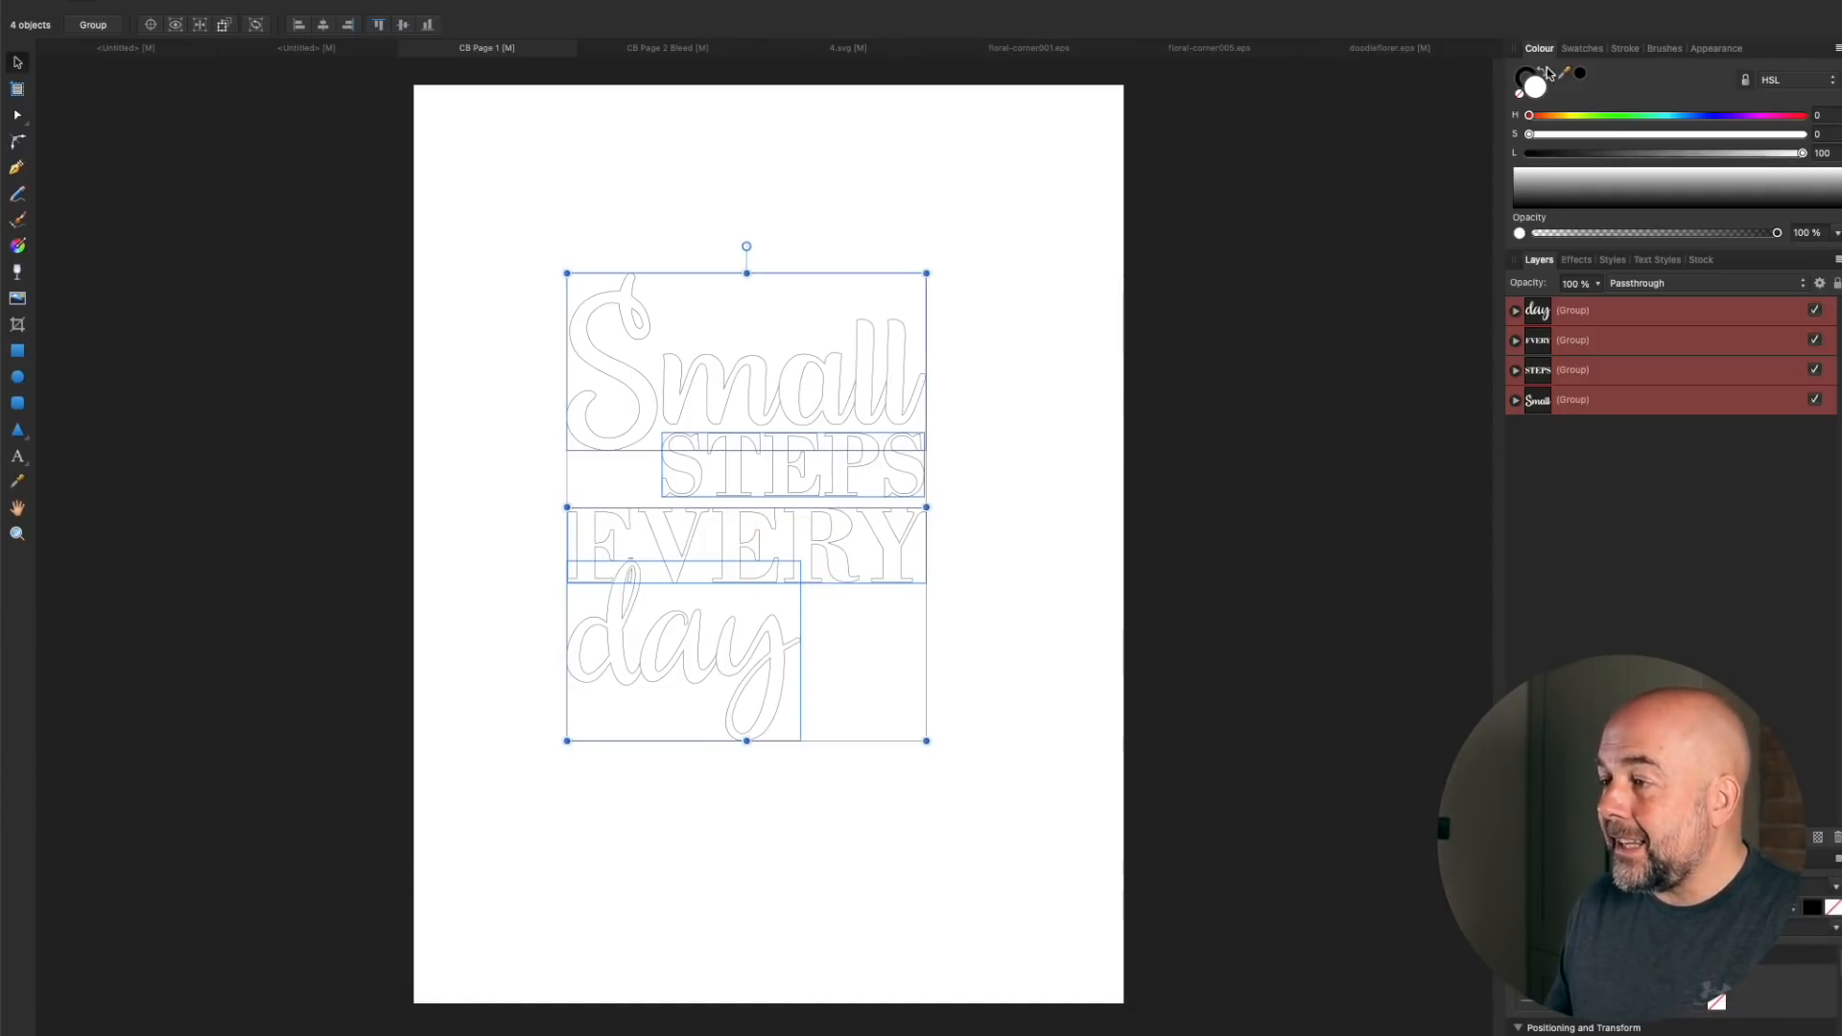
Set the lettering's stroke width to 2 pt, and slightly enlarge and reposition the four word groups on the page
left_click(1626, 50)
mouse_move(1601, 100)
left_mouse_down()
mouse_move(1666, 100)
mouse_move(1612, 105)
left_mouse_up()
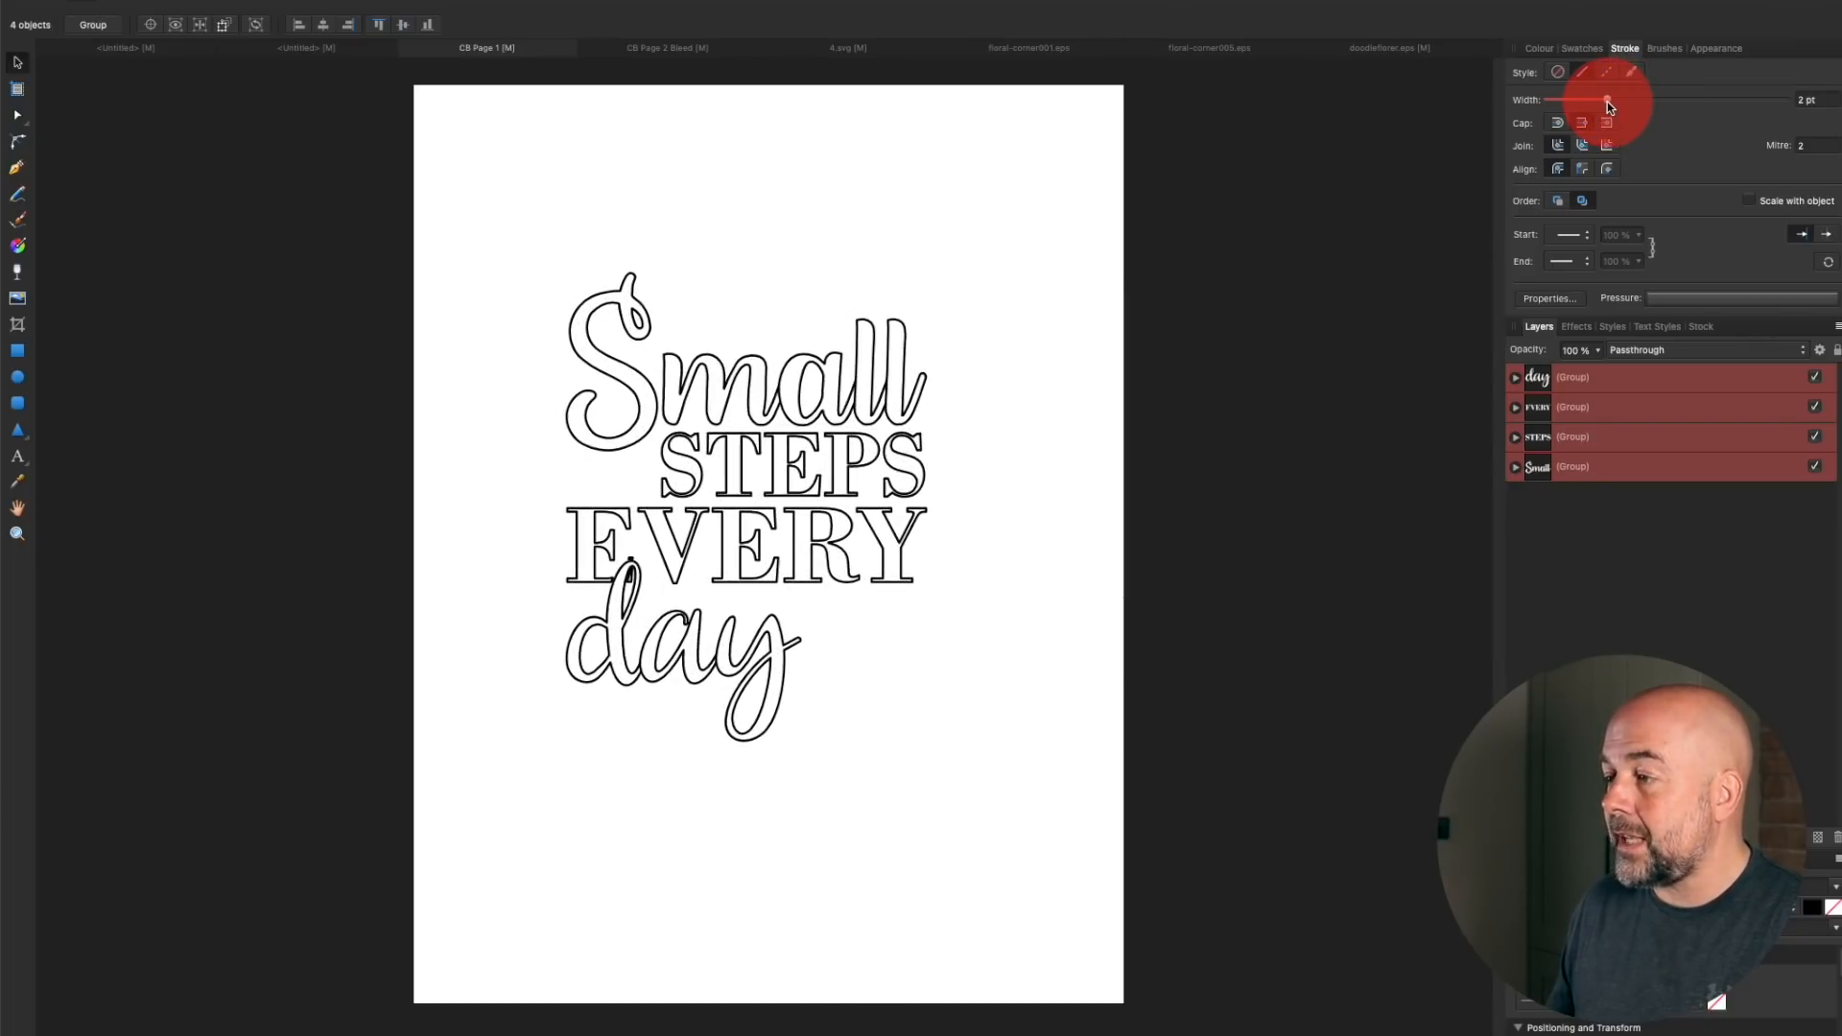
left_click_drag(1610, 106, 1611, 106)
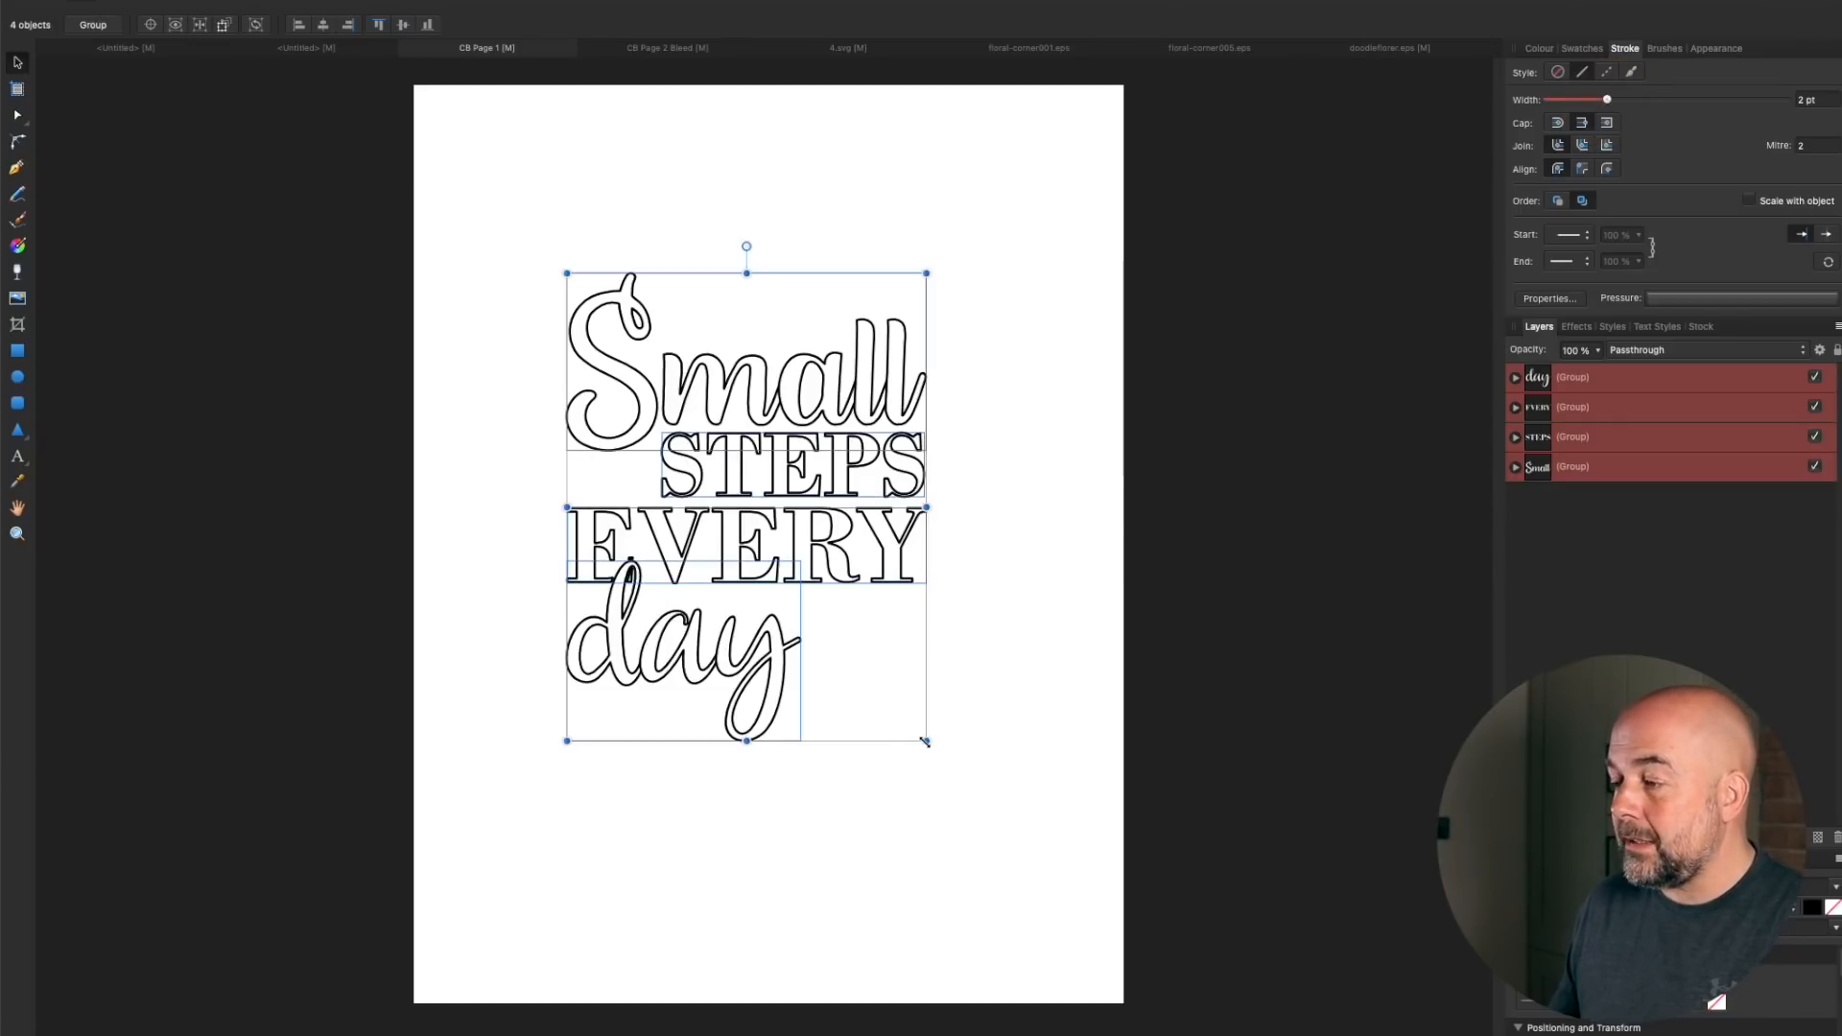
left_click_drag(926, 741, 944, 761)
left_click_drag(838, 561, 846, 556)
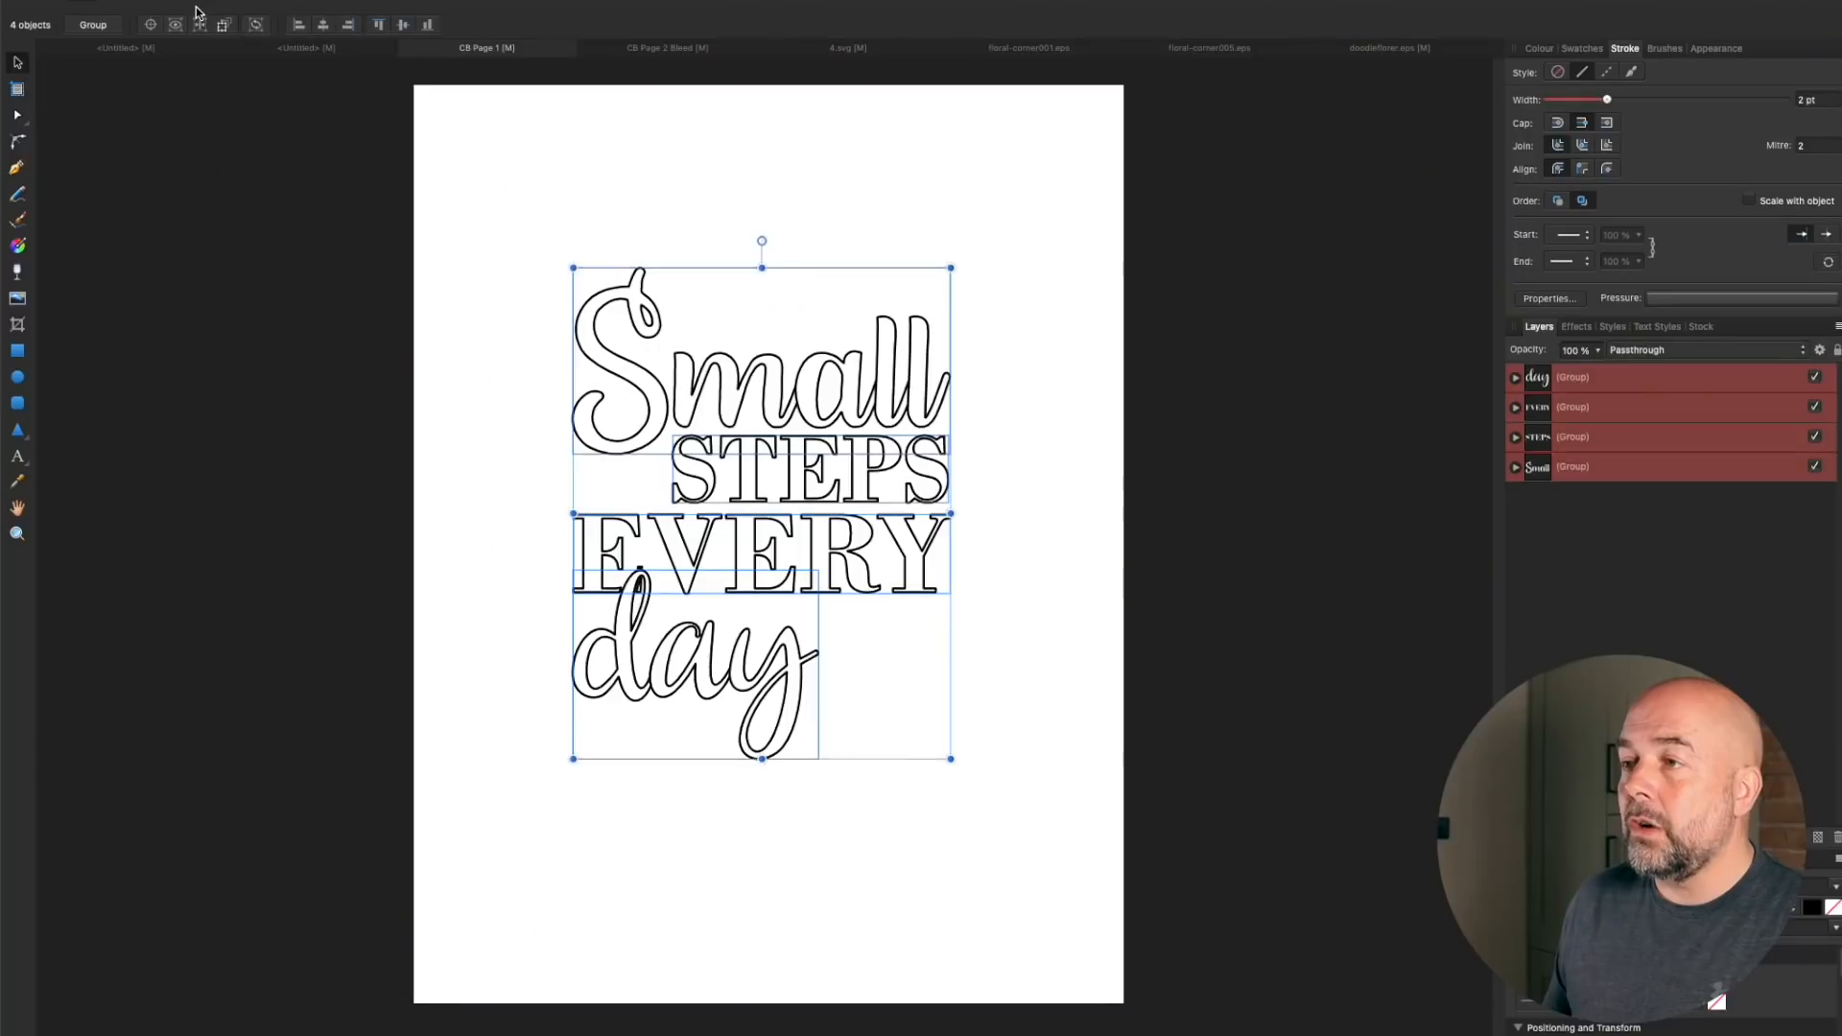
Set the document's left margin to 0.375 in and the right, top and bottom margins to 0.25 in
key("super+d")
left_click(133, 25)
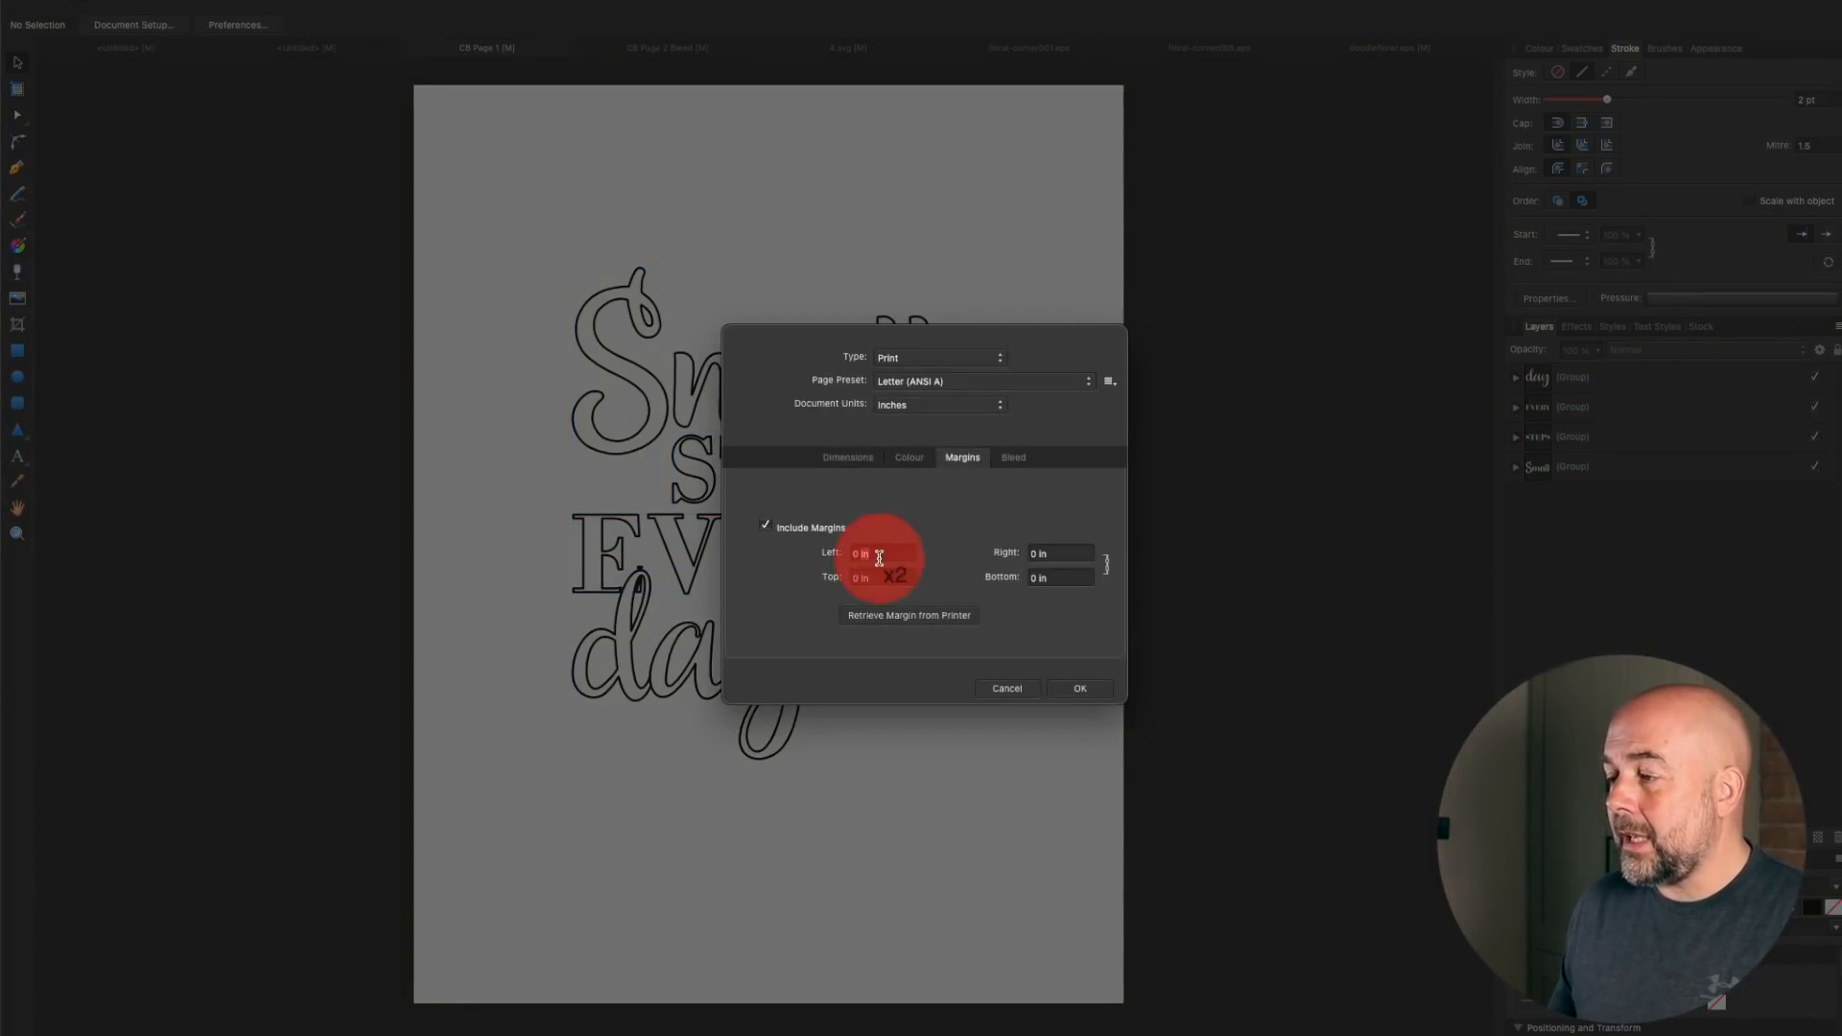
type("0.375")
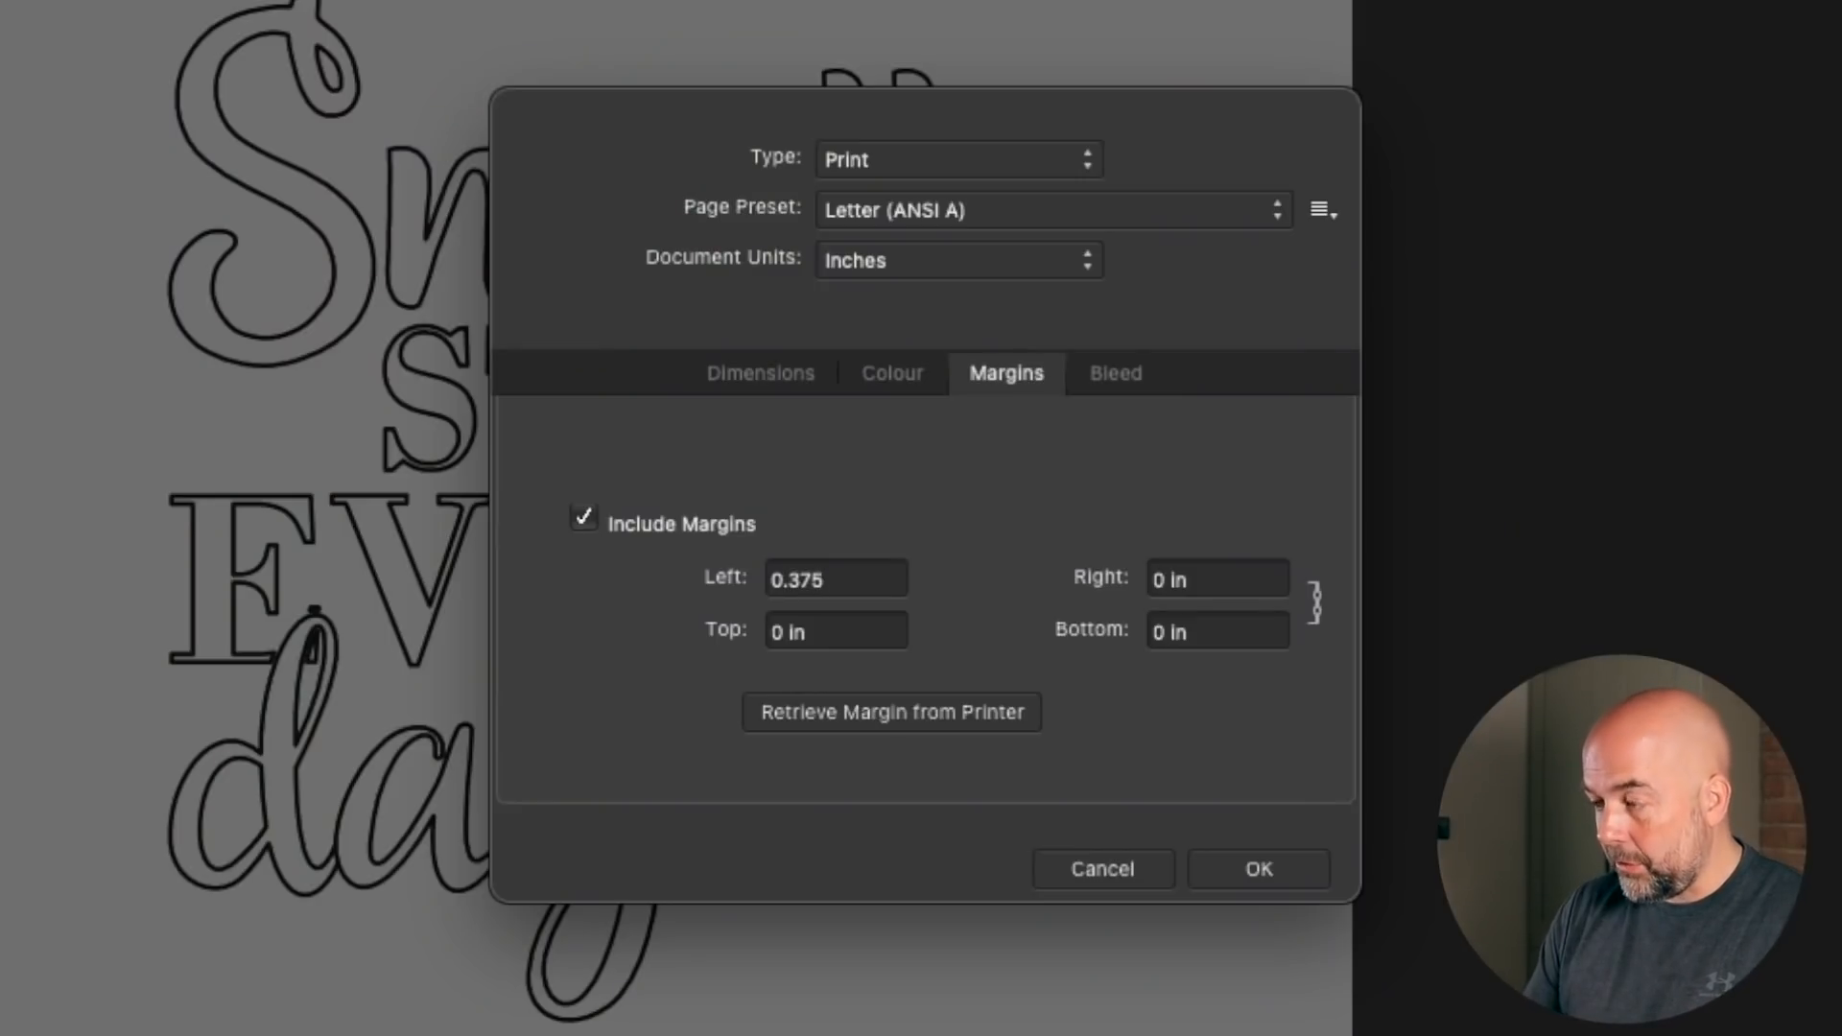
left_click(1200, 585)
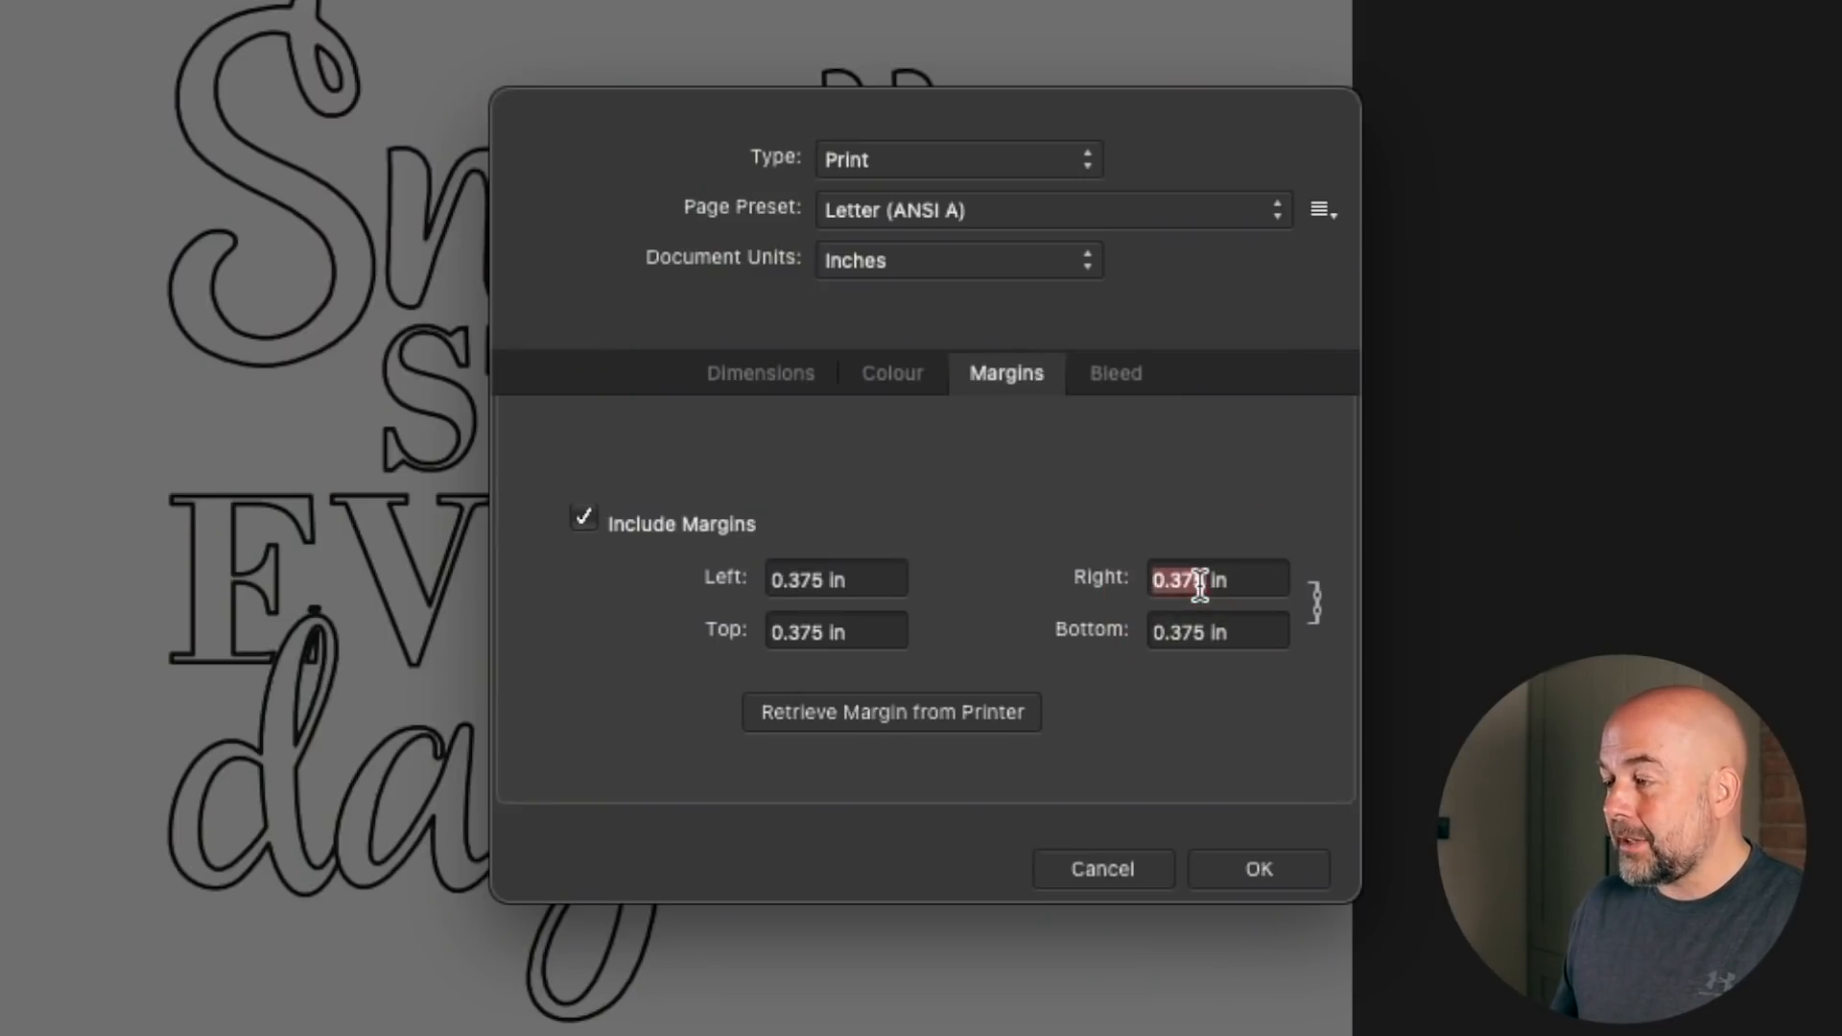
type("0.")
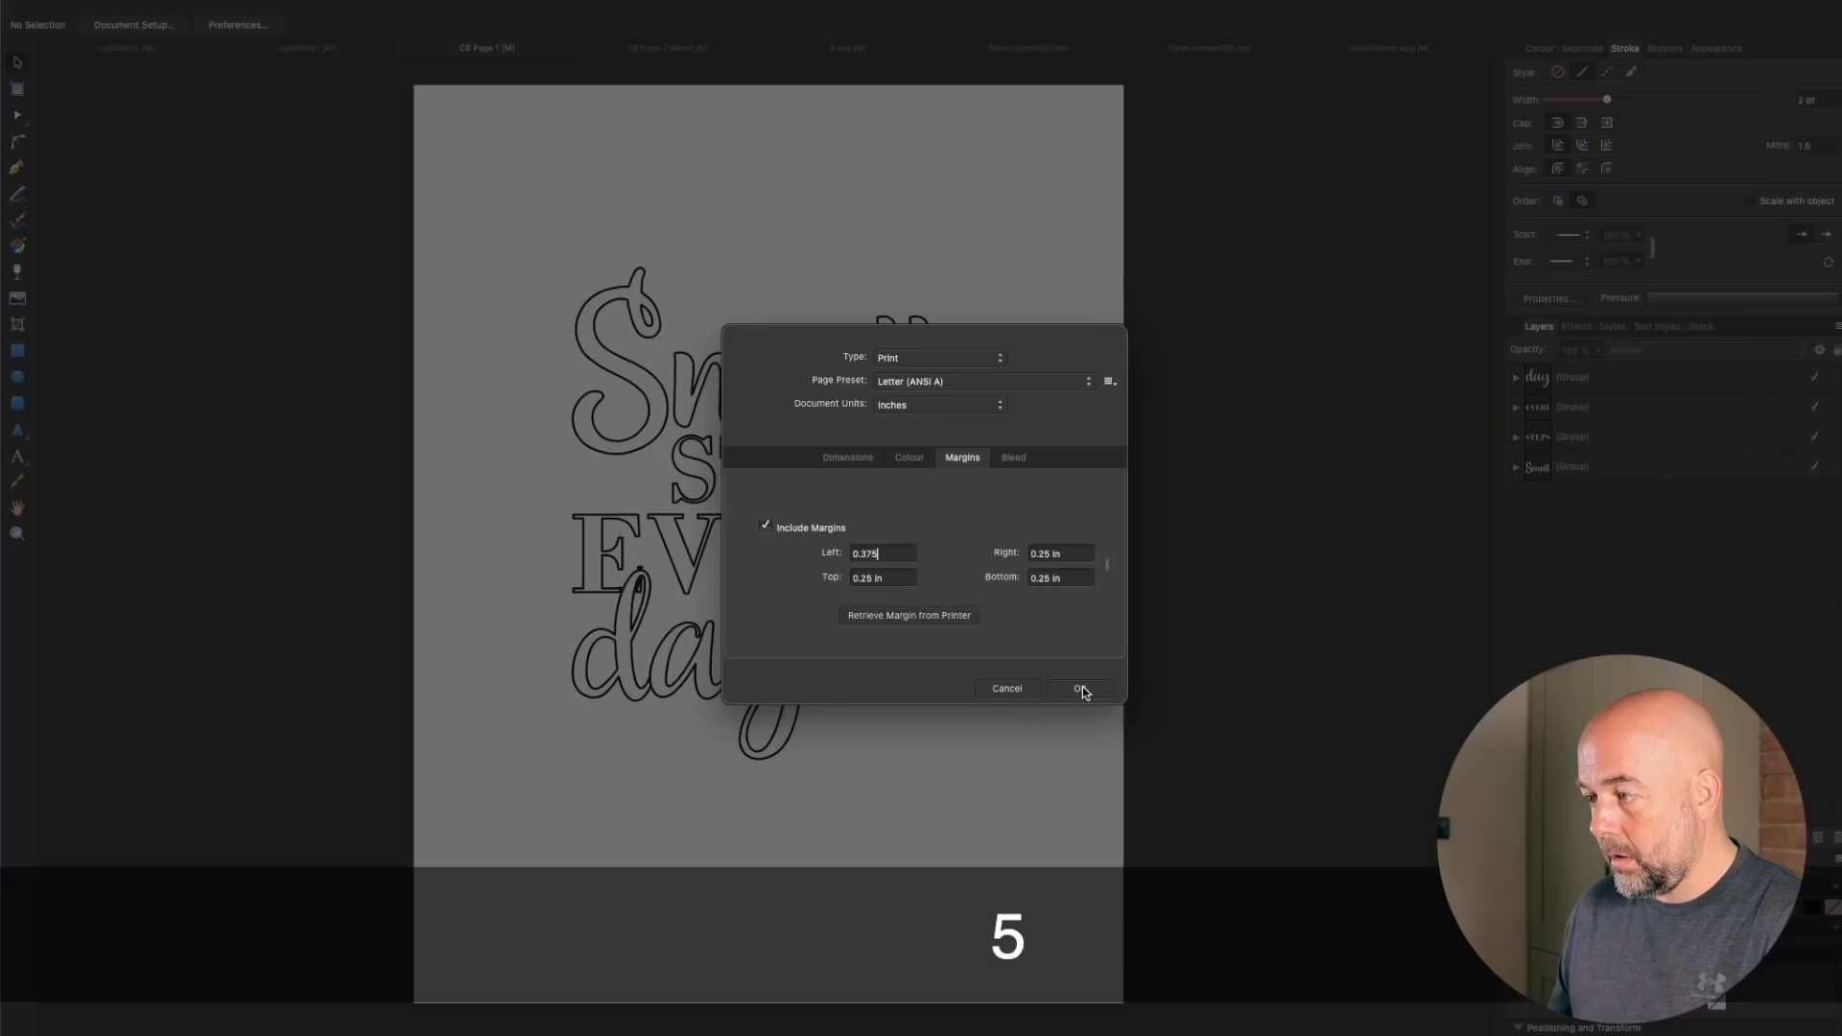
left_click(1259, 868)
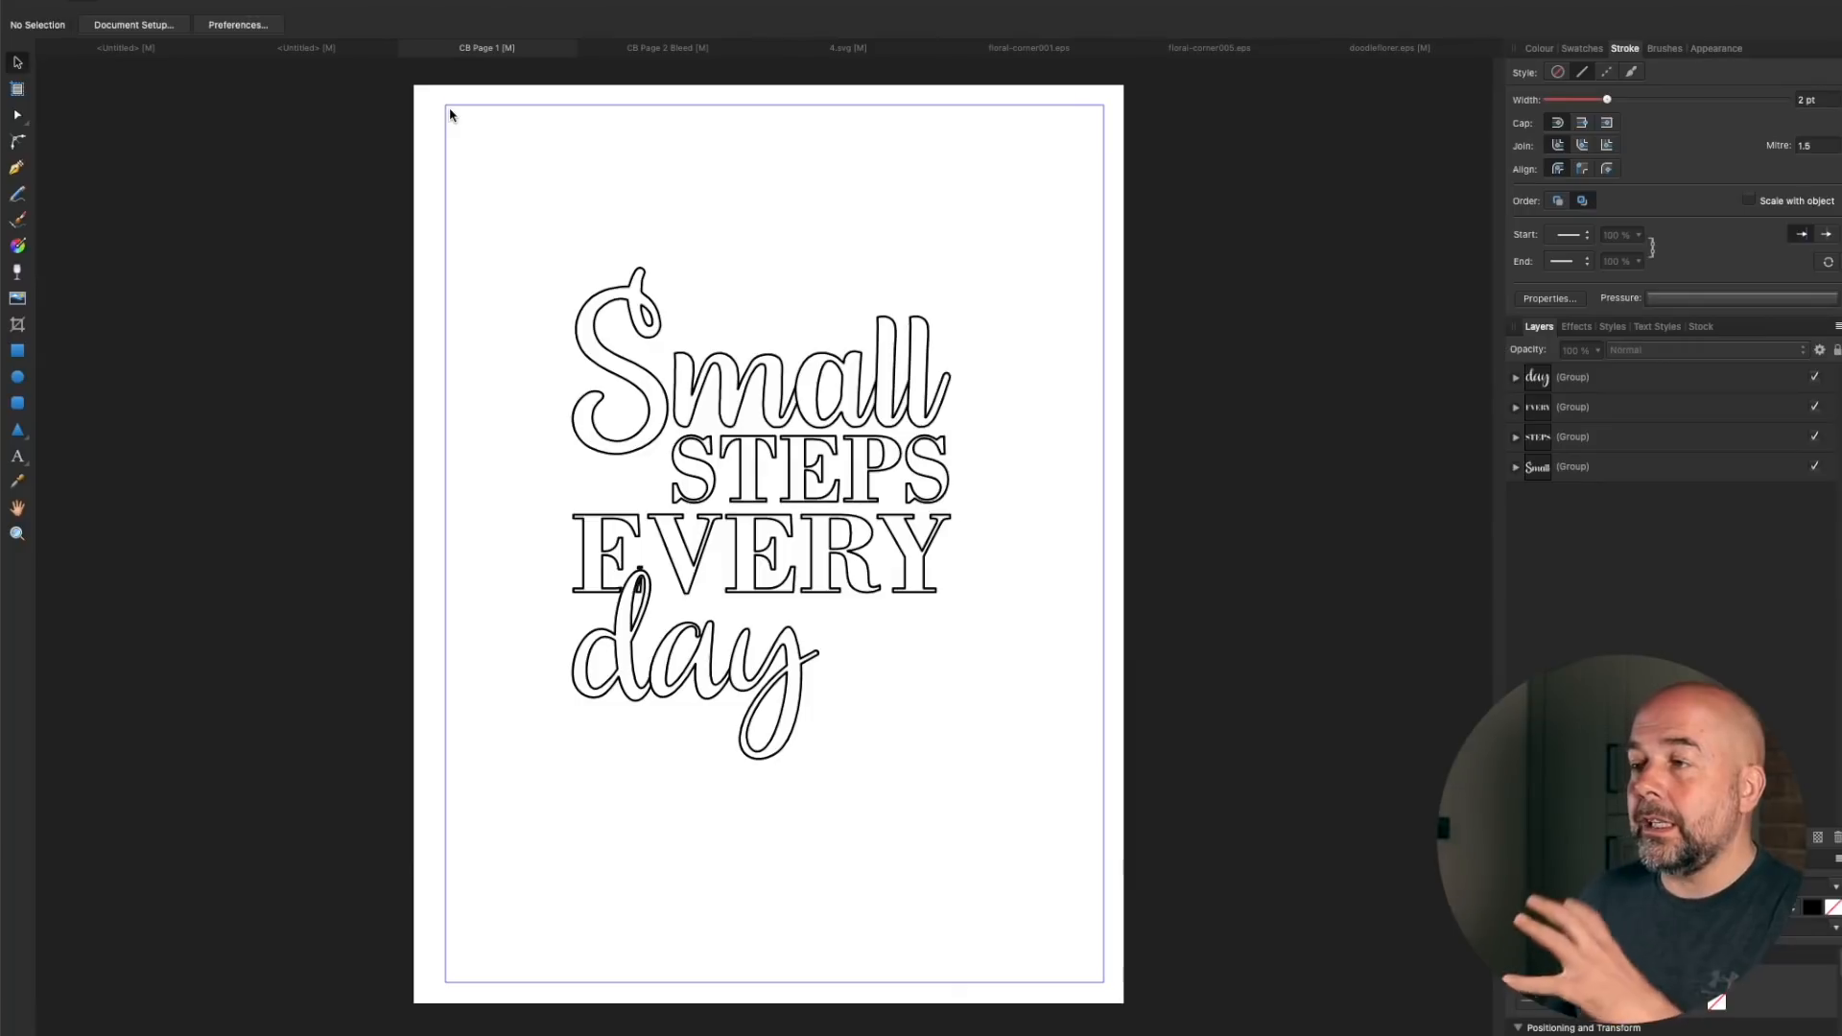
Draw a rectangle just inside the page margins and make its fill white with a lightness of 100
left_click(17, 350)
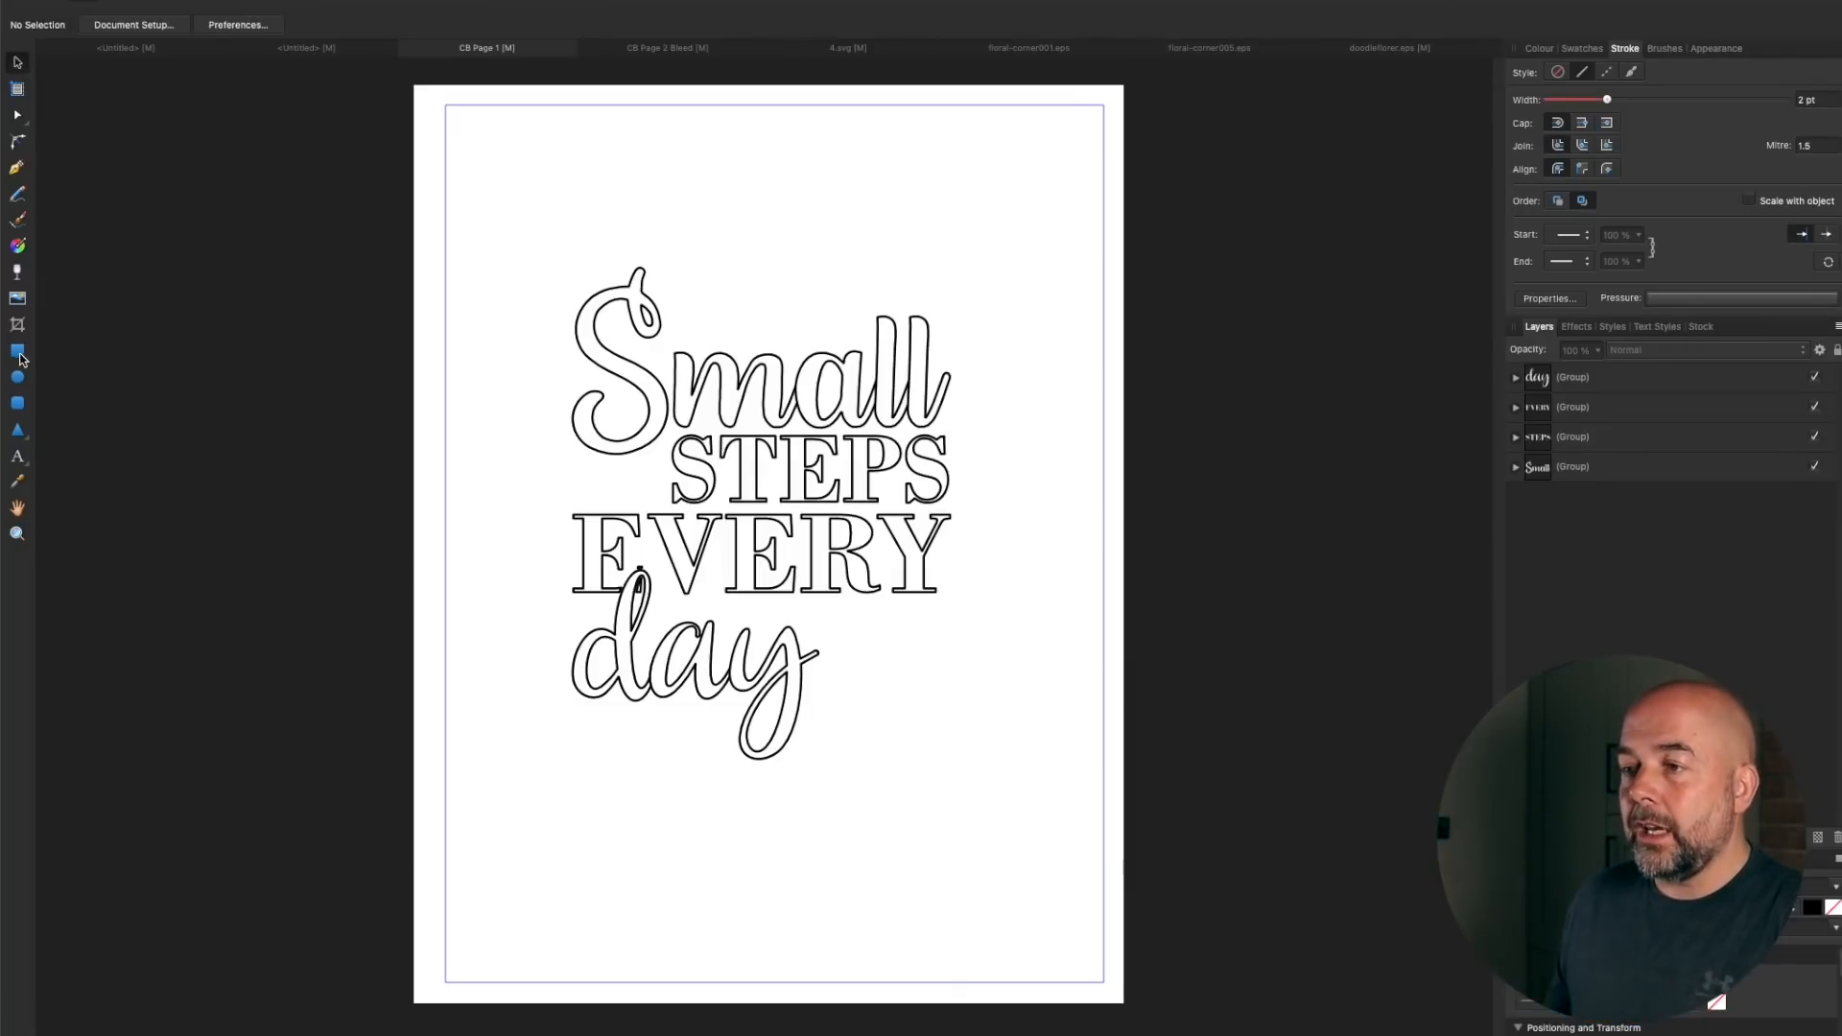
left_click_drag(453, 113, 1097, 975)
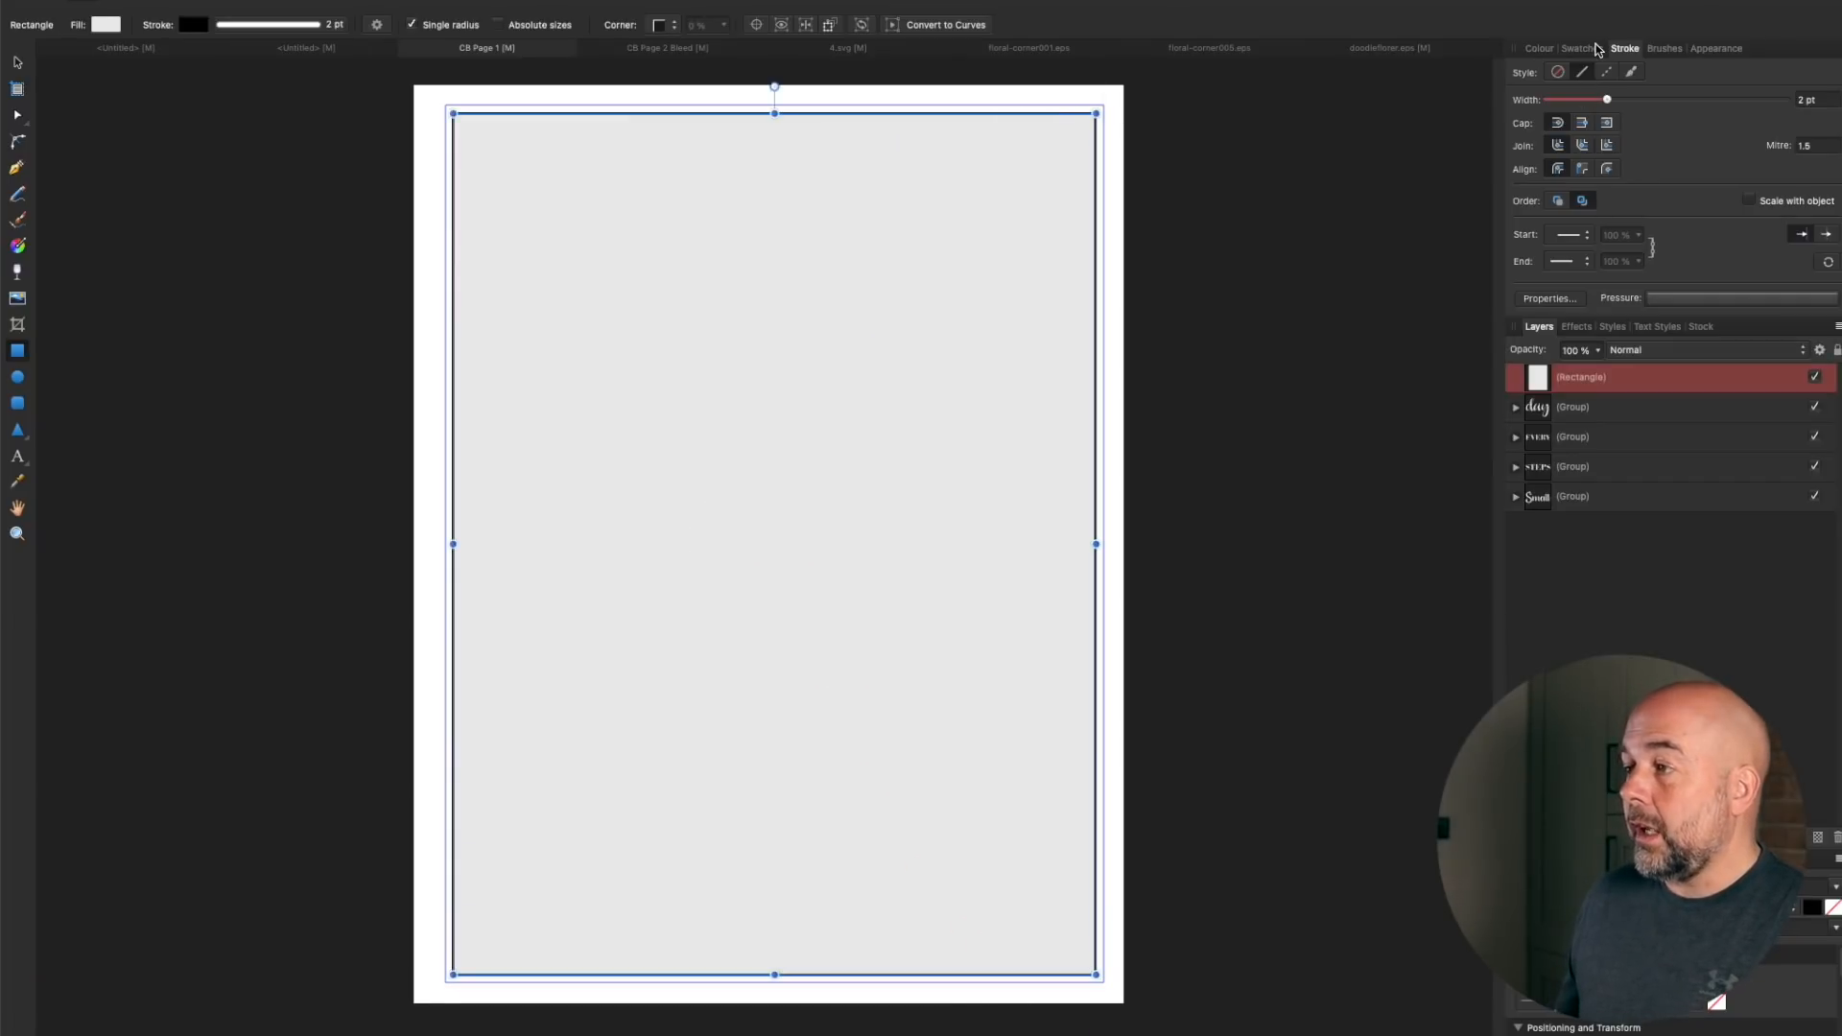
left_click(1541, 48)
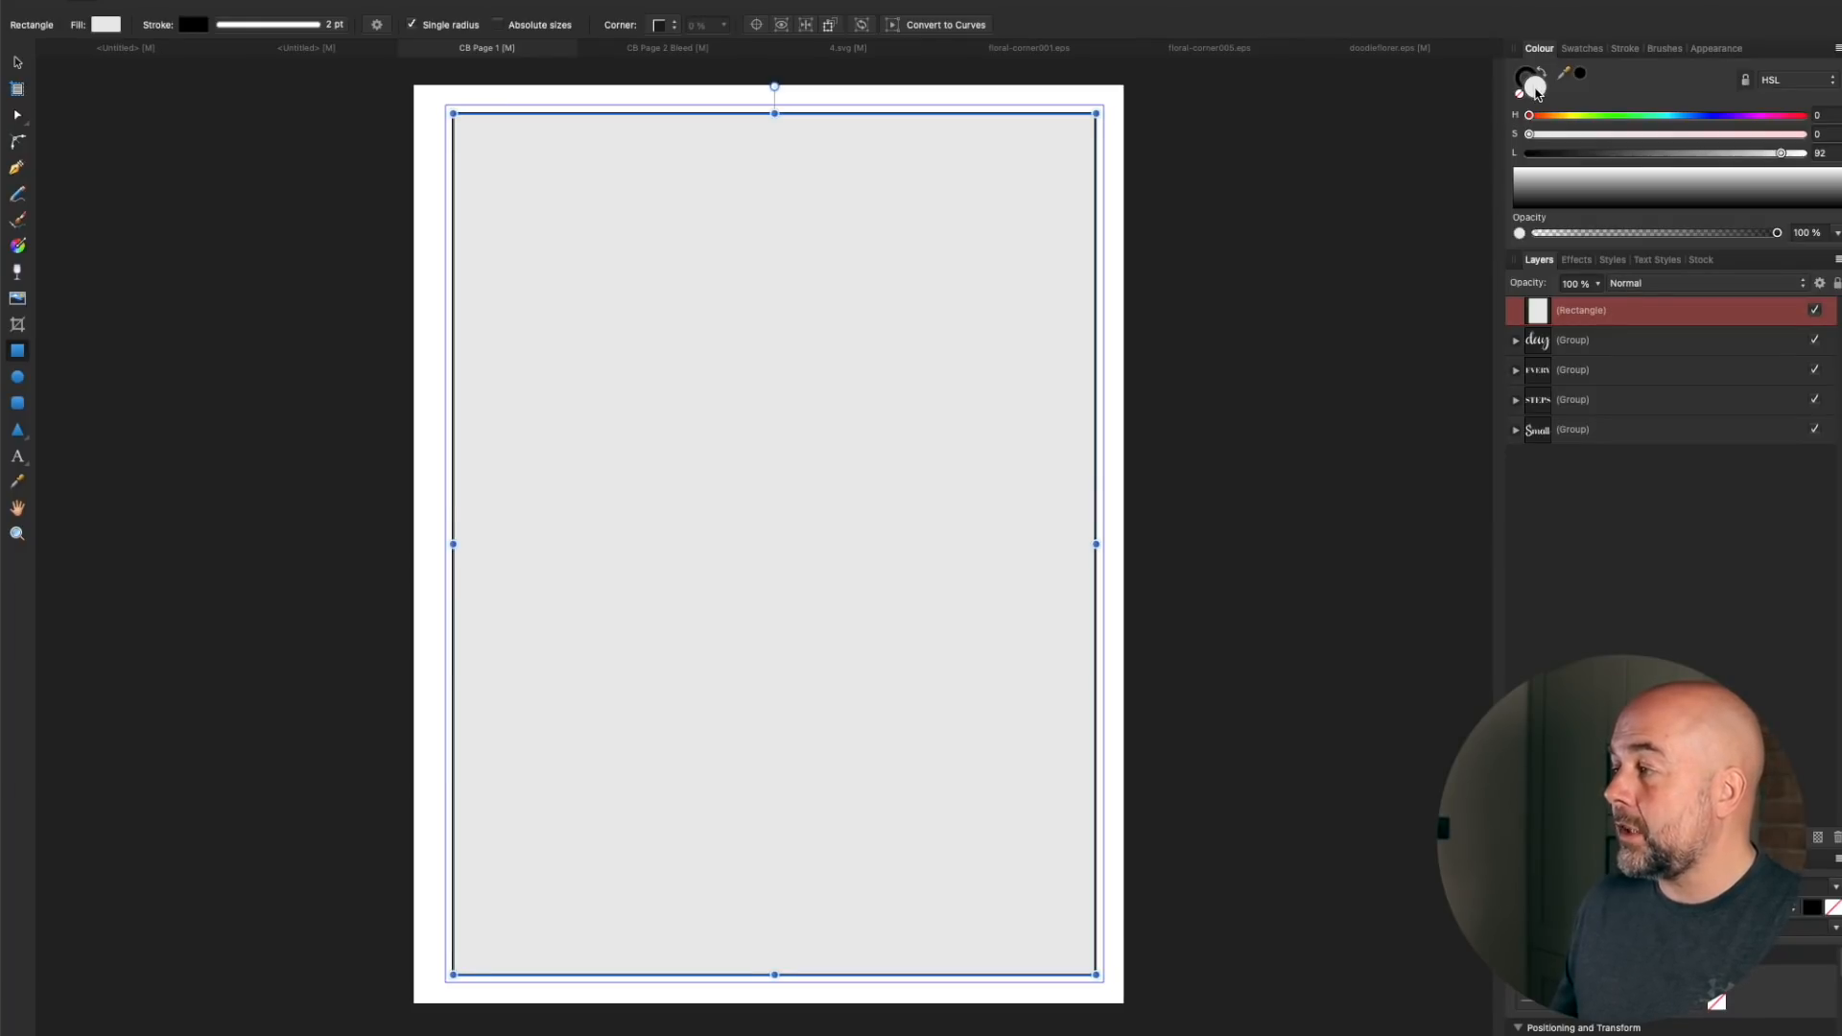
left_click(1535, 91)
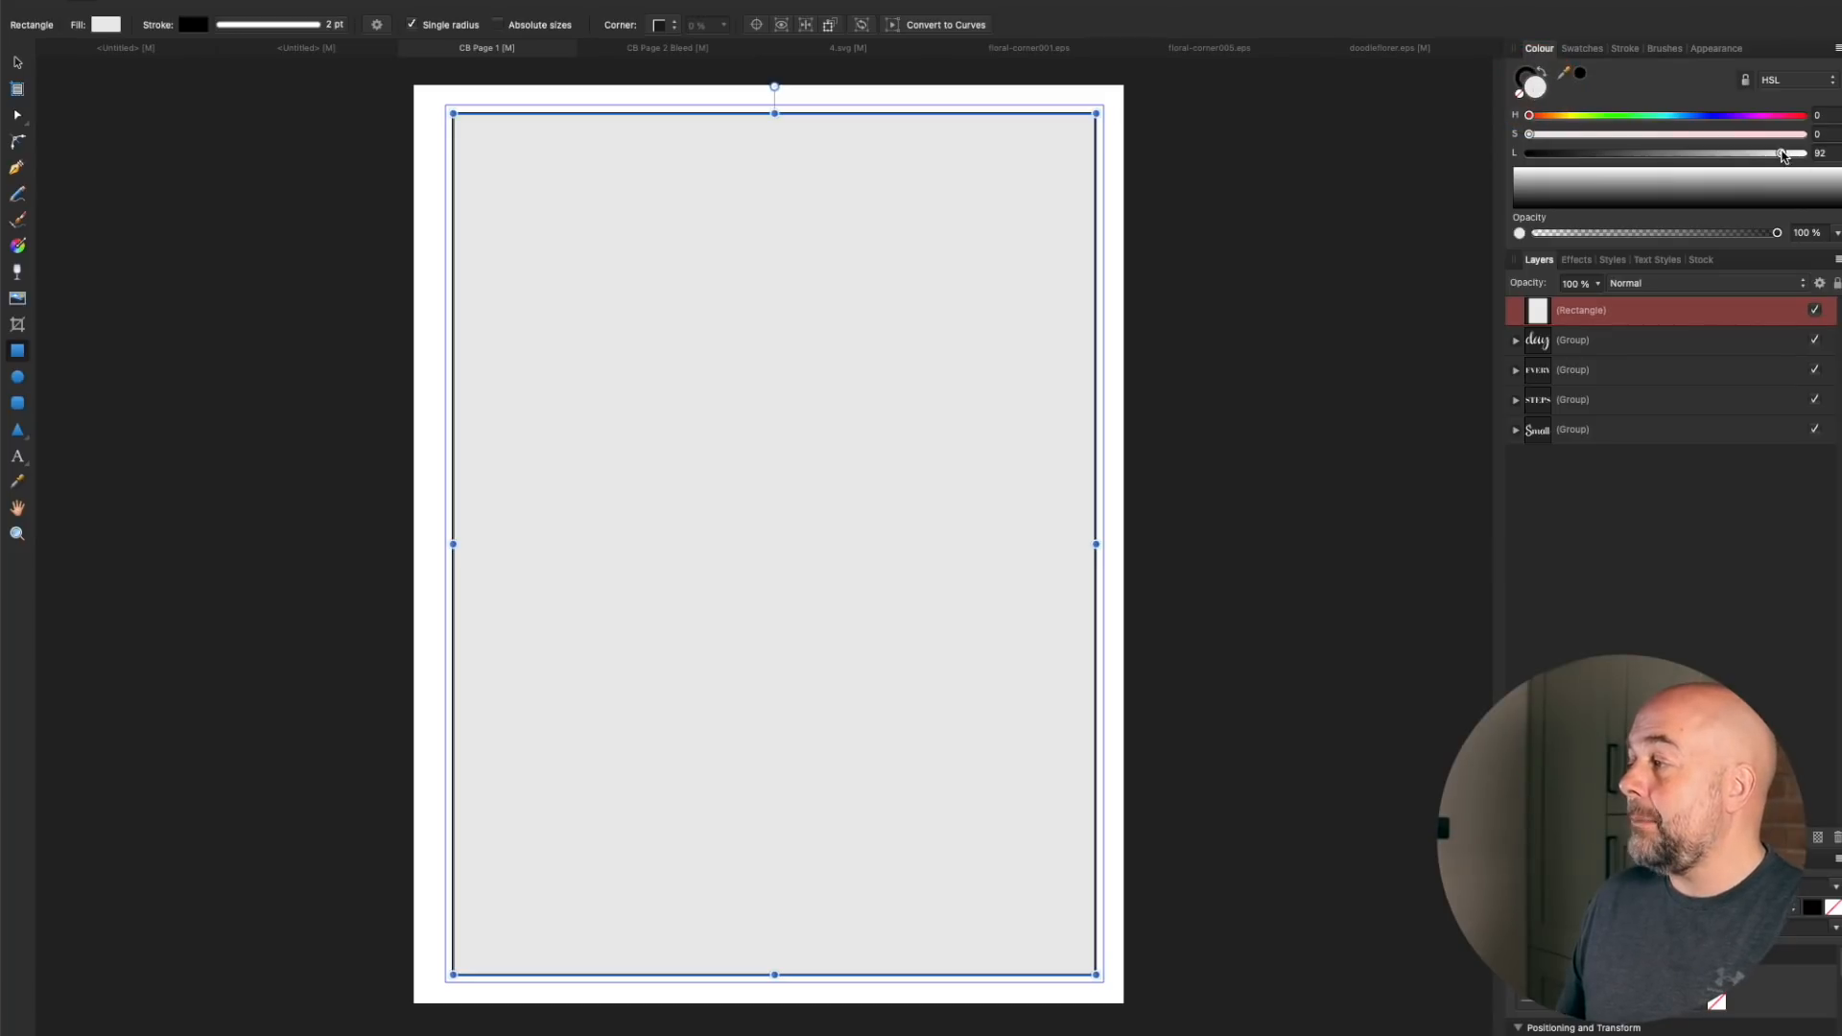
left_click_drag(1783, 155, 1806, 154)
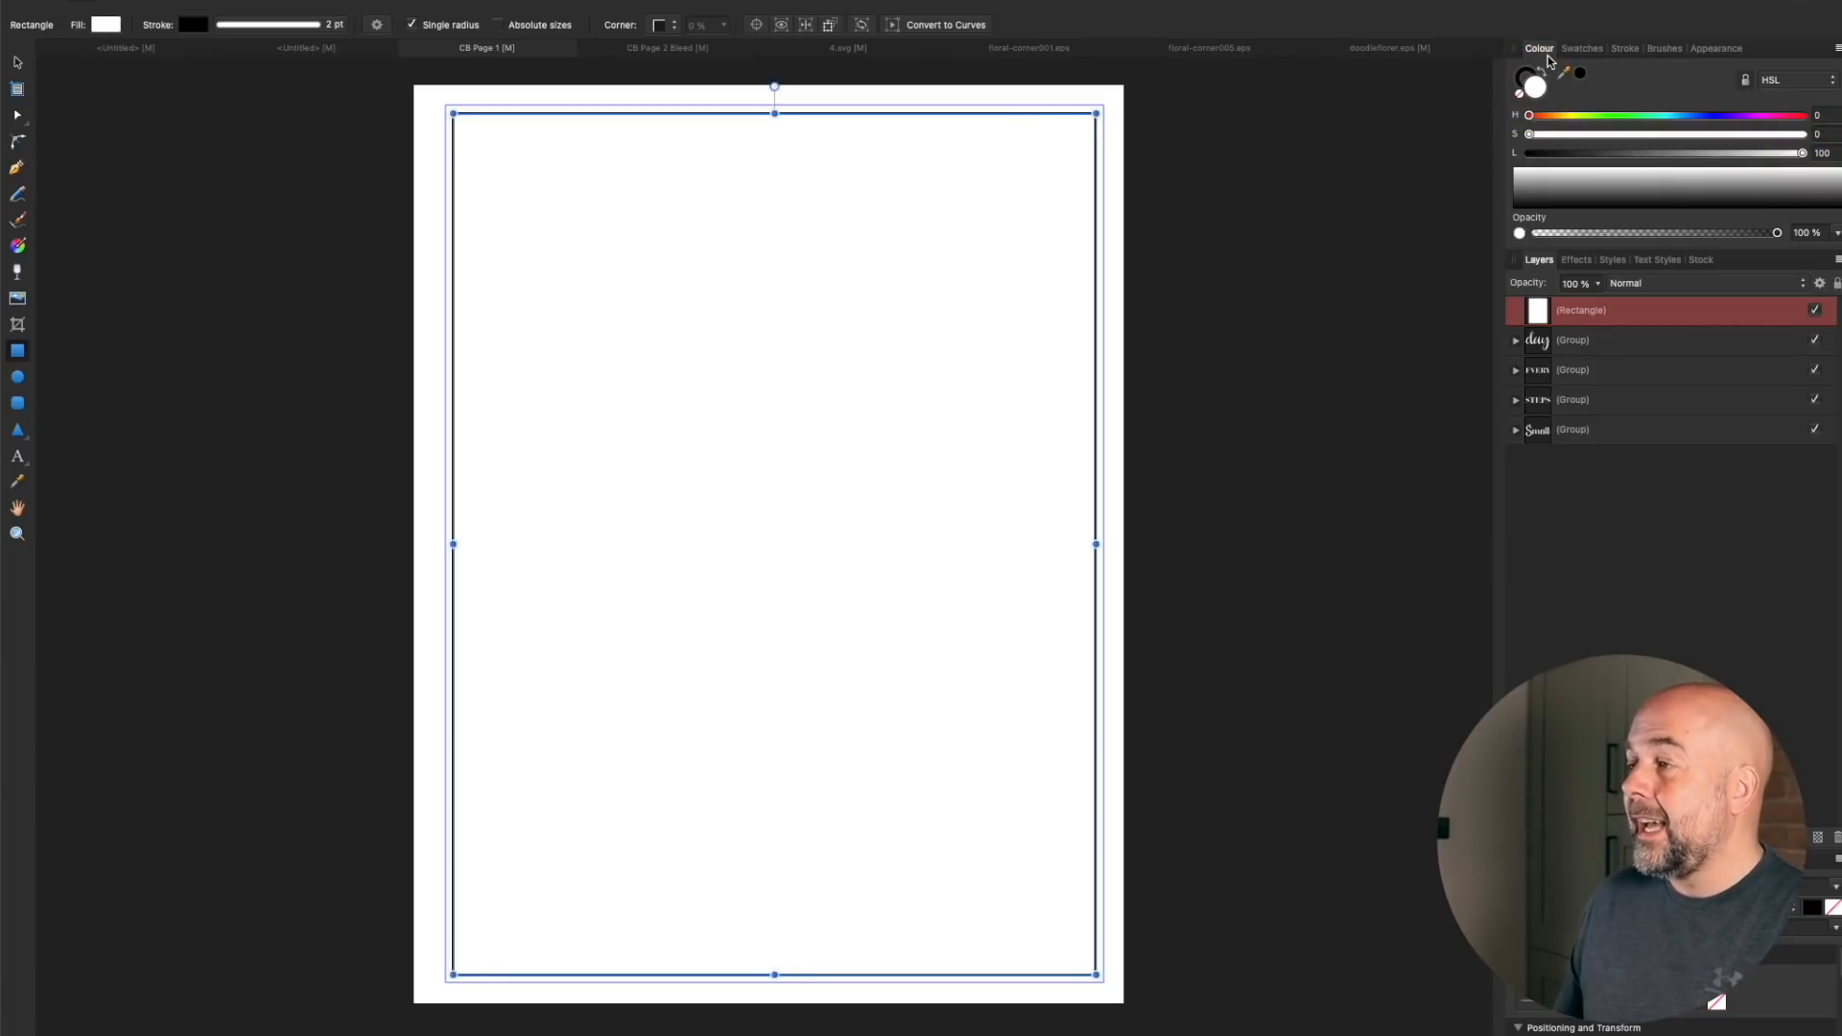
Set the rectangle's stroke width to 4 pt and move it beneath the four word groups in the layer order
left_click(1535, 78)
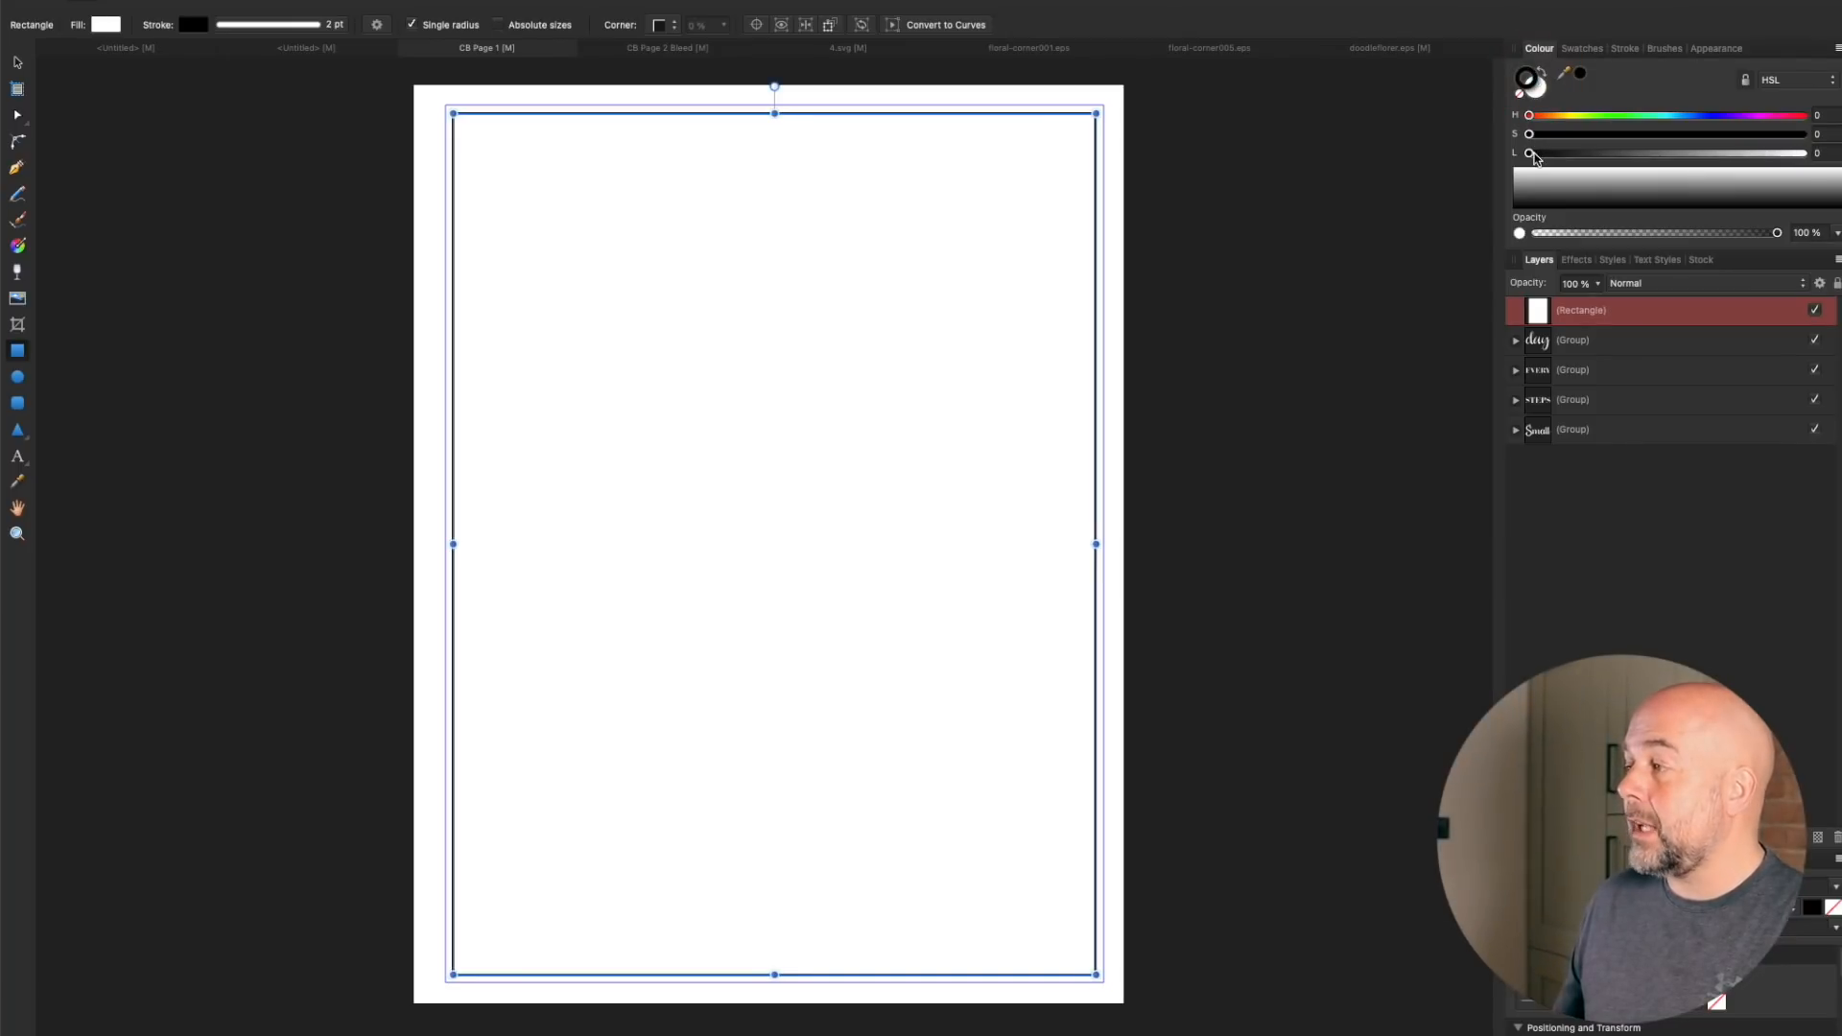
left_click(1624, 49)
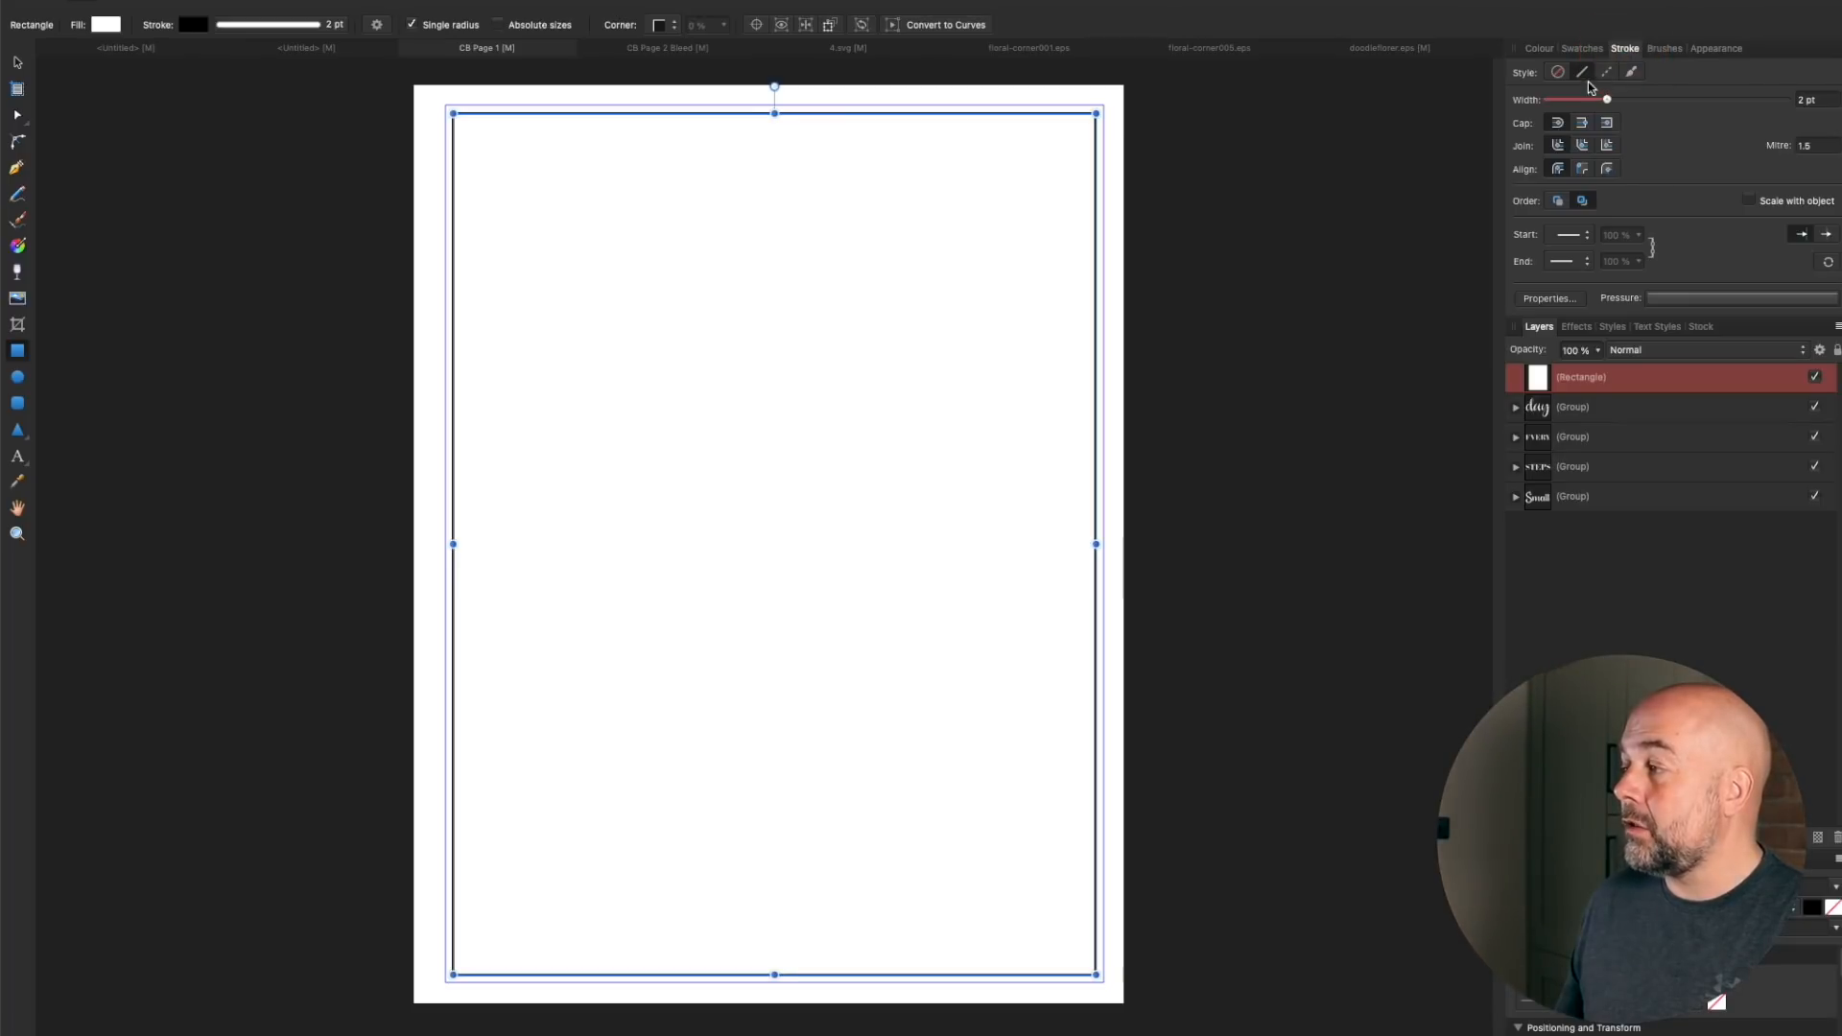
left_click_drag(1606, 98, 1619, 99)
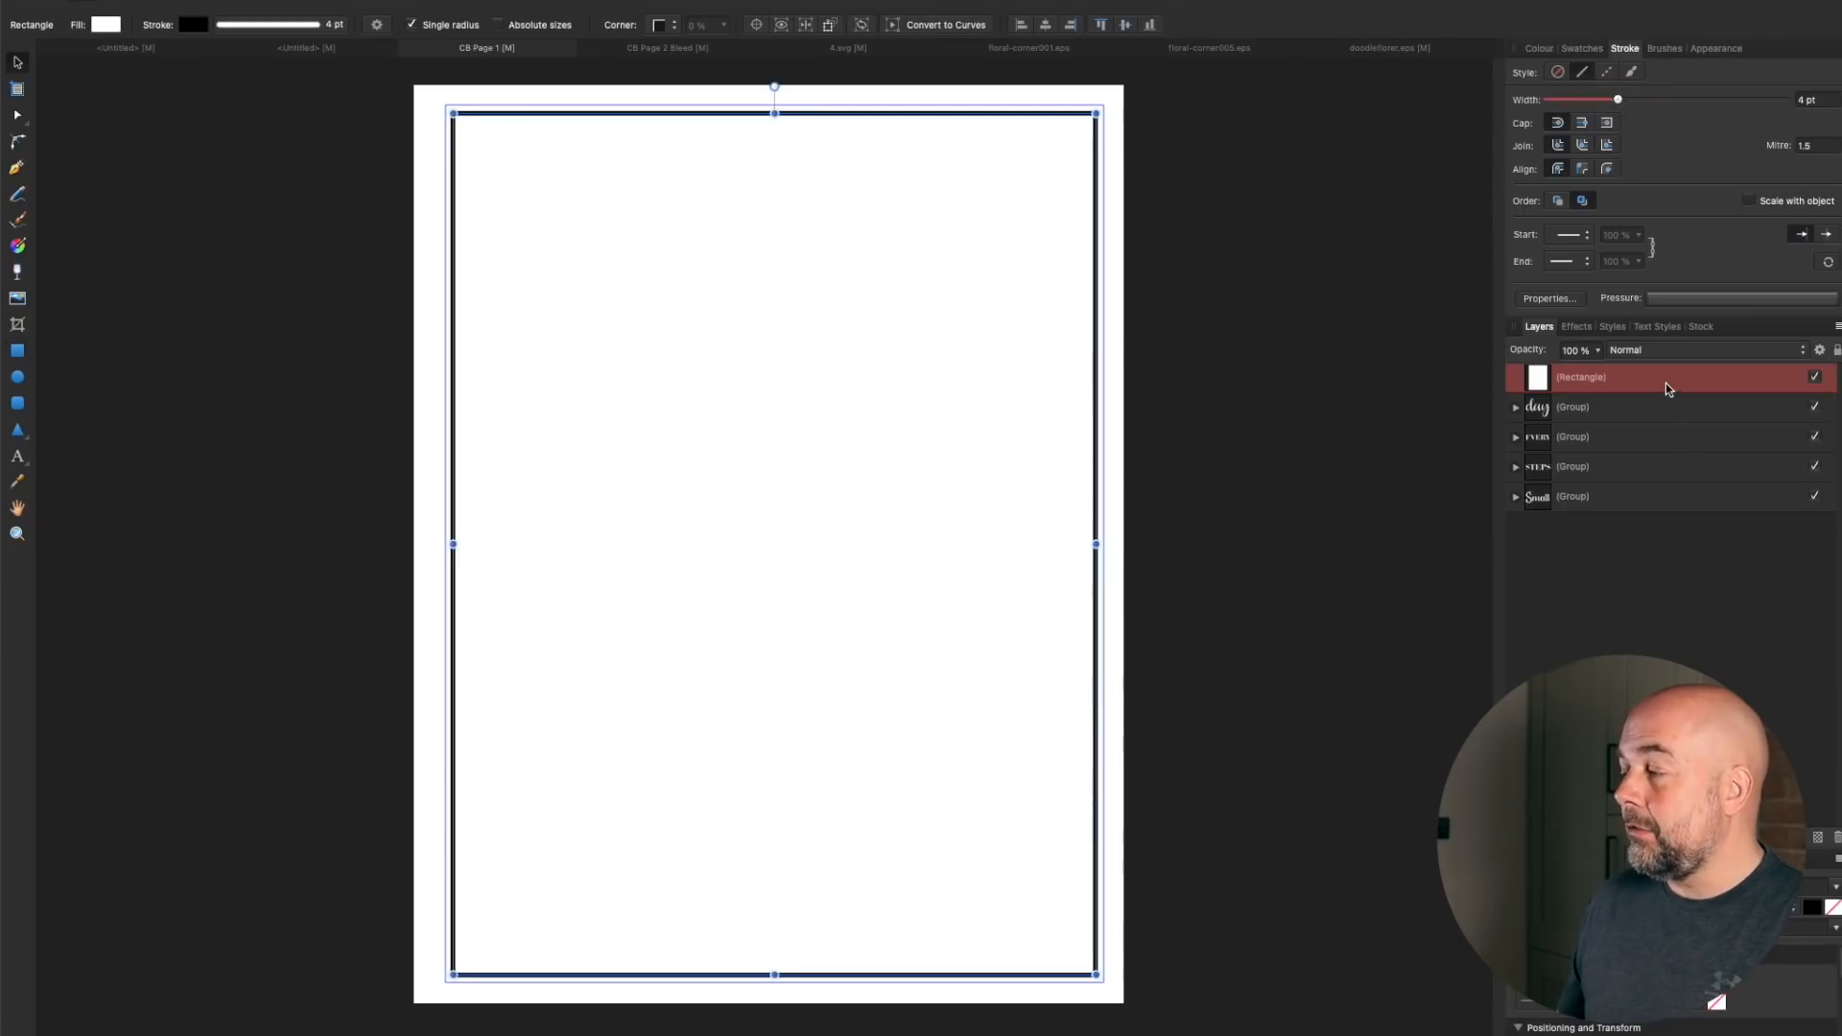
left_click_drag(1666, 382, 1663, 513)
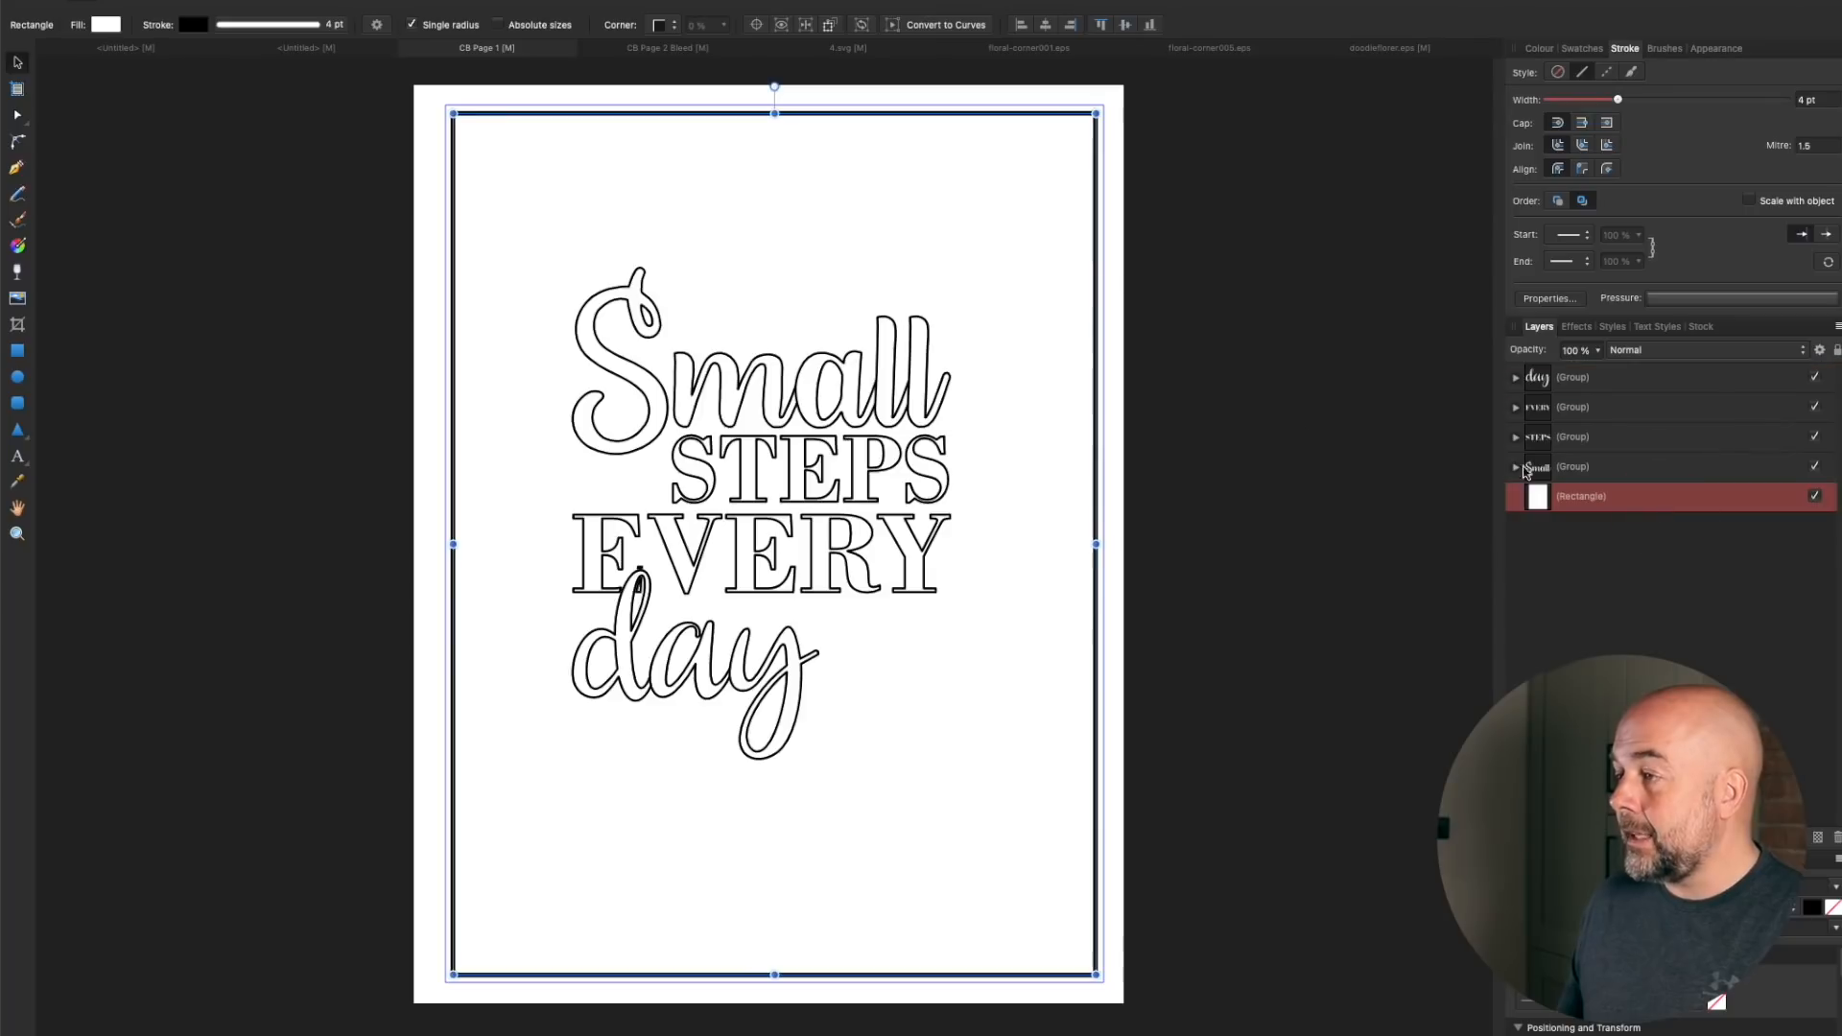
left_click(1292, 401)
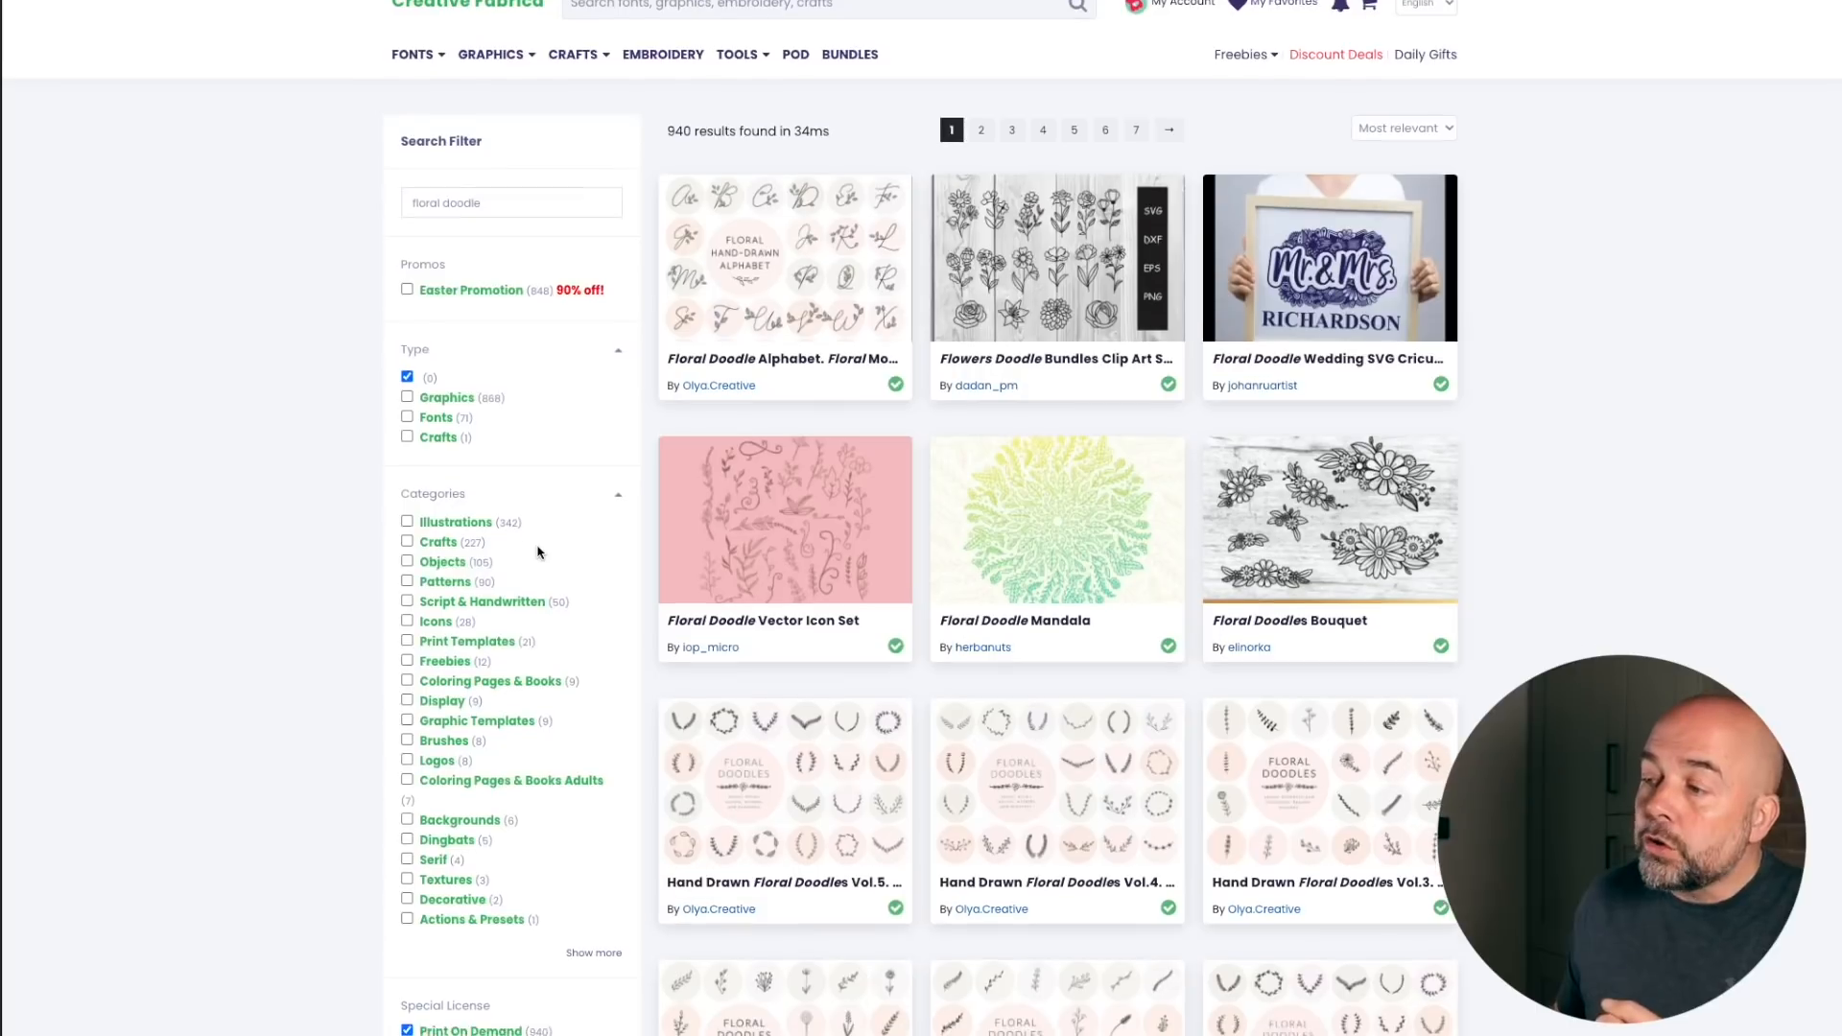
Examine floral doodle graphics on Creative Fabrica, including the Dodle Floral Corner Border Cut Files and its designer's store
scroll(537, 552, "down", 1)
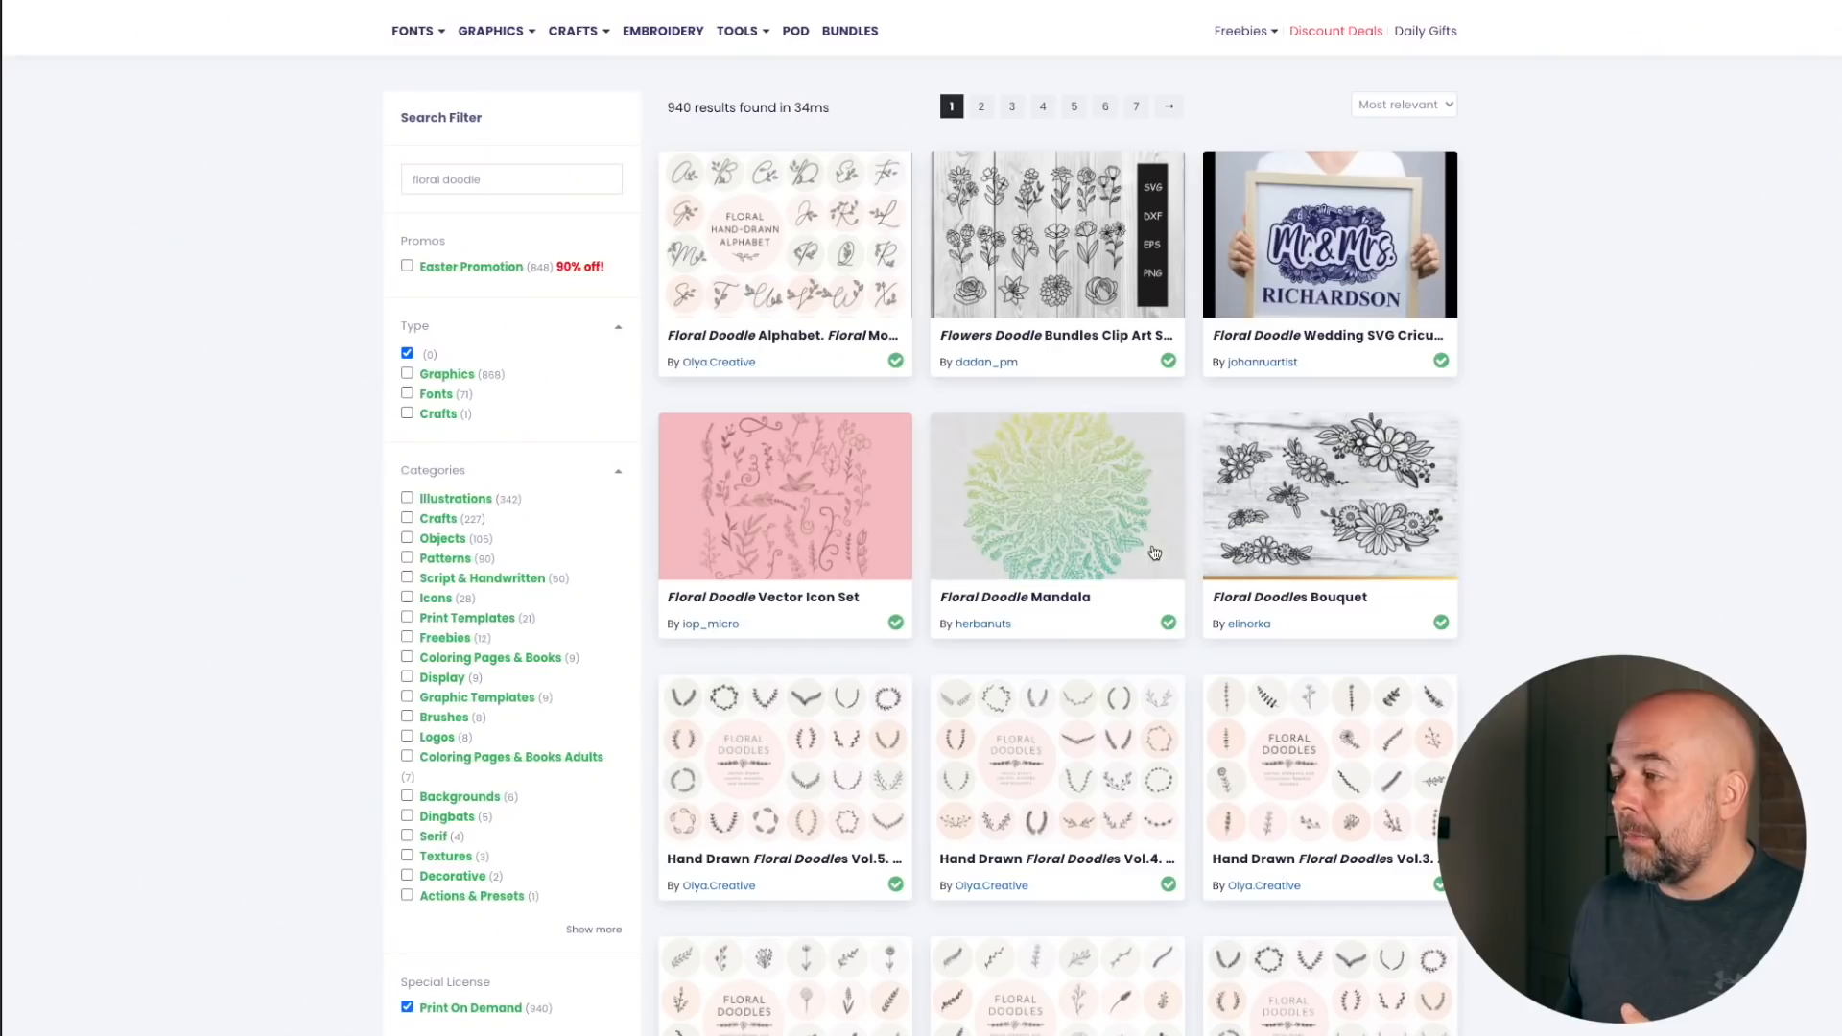
scroll(1102, 604, "down", 5)
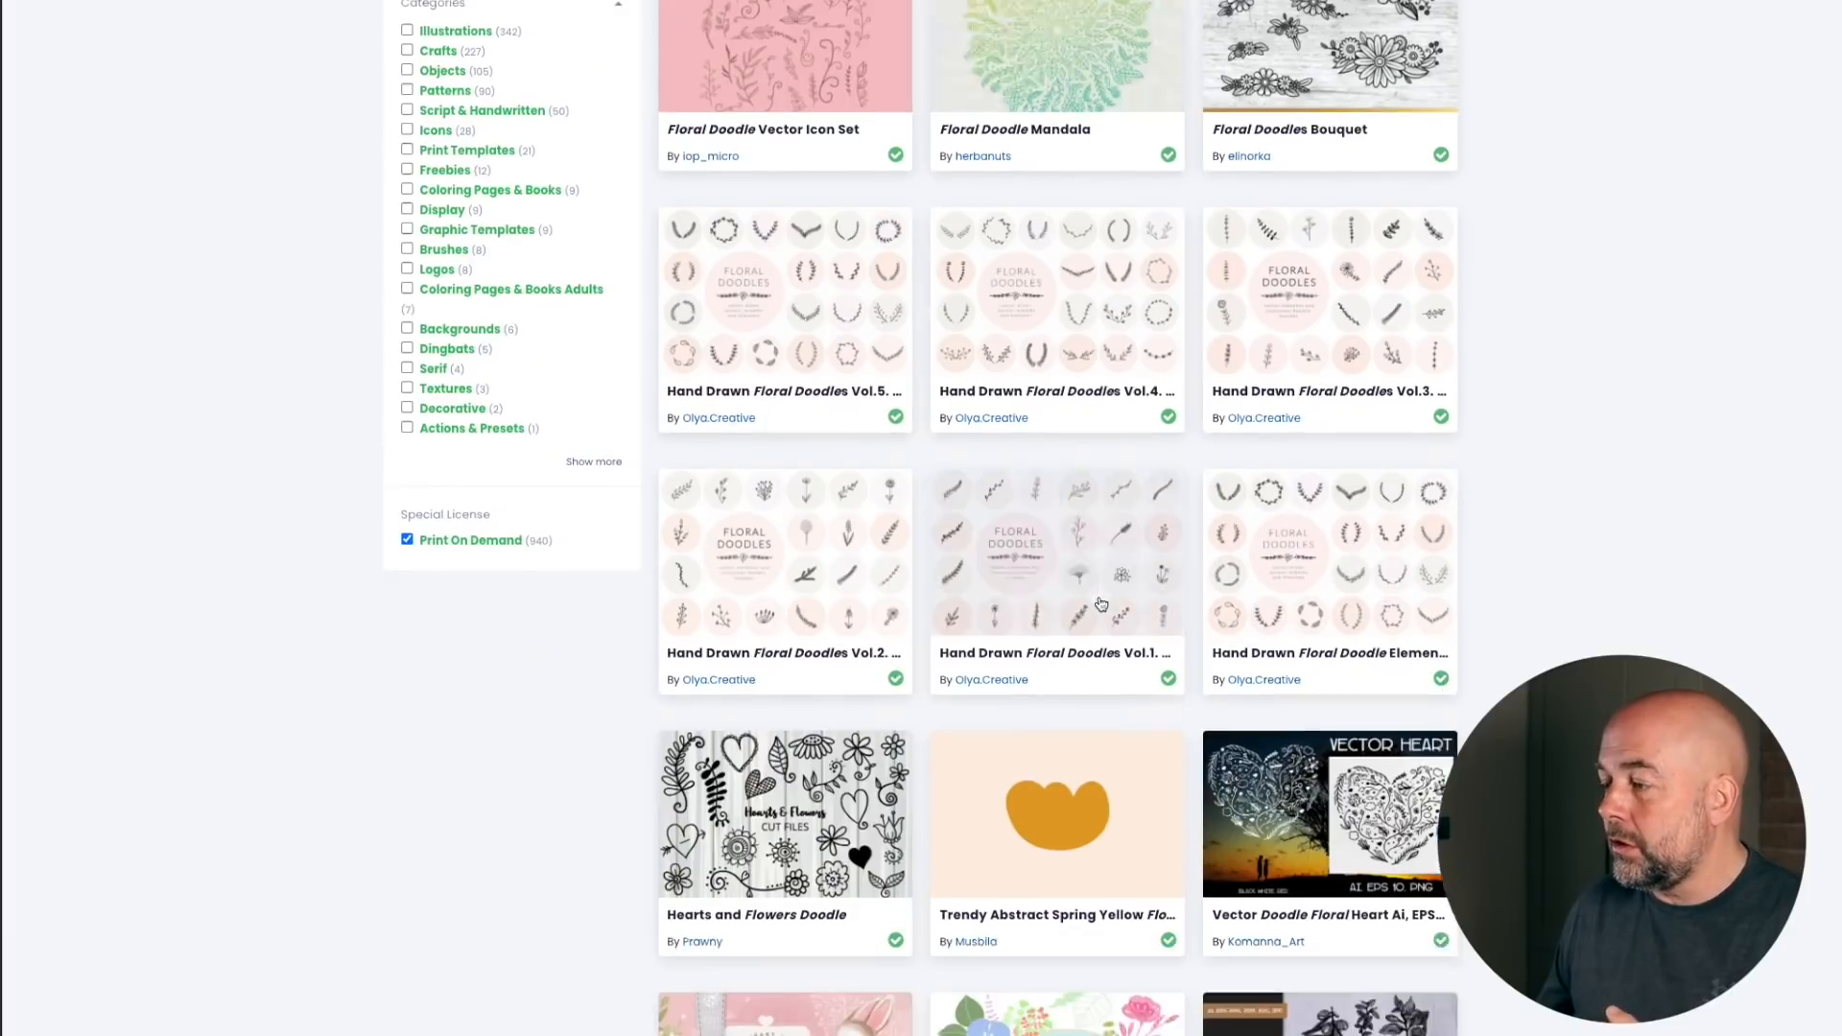
scroll(1102, 604, "down", 2)
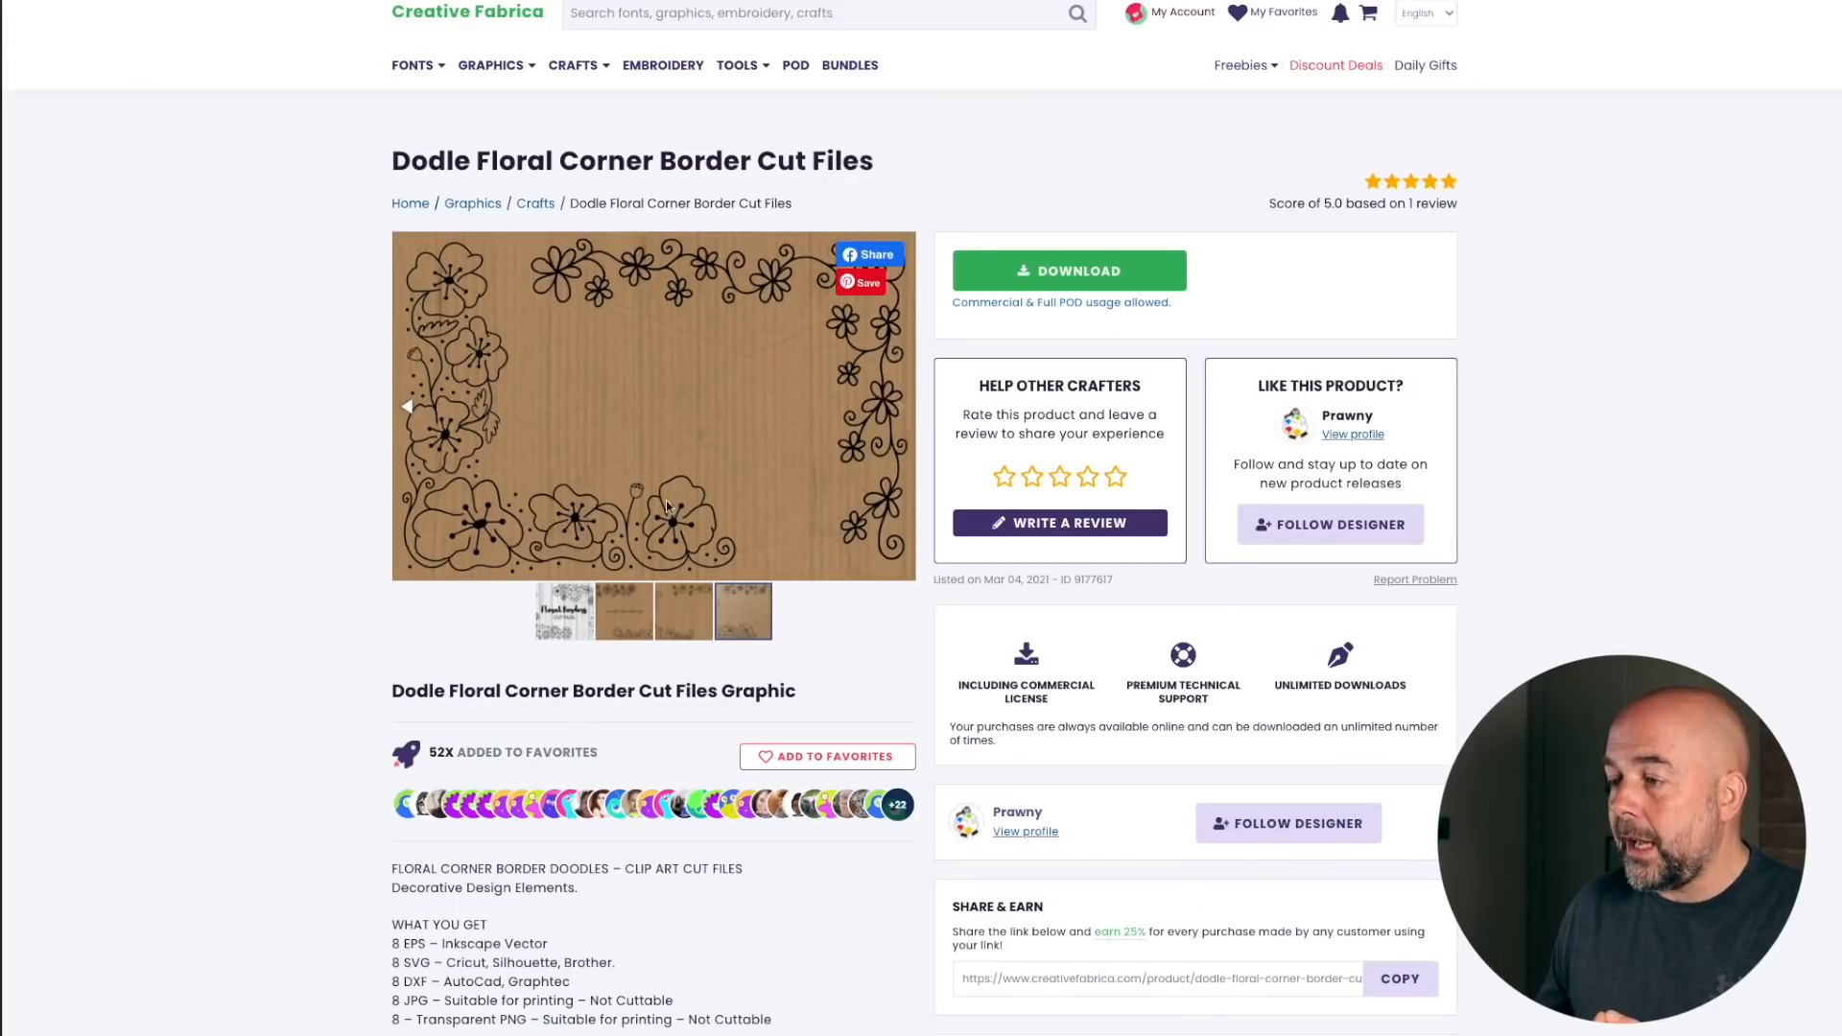
scroll(499, 874, "down", 1)
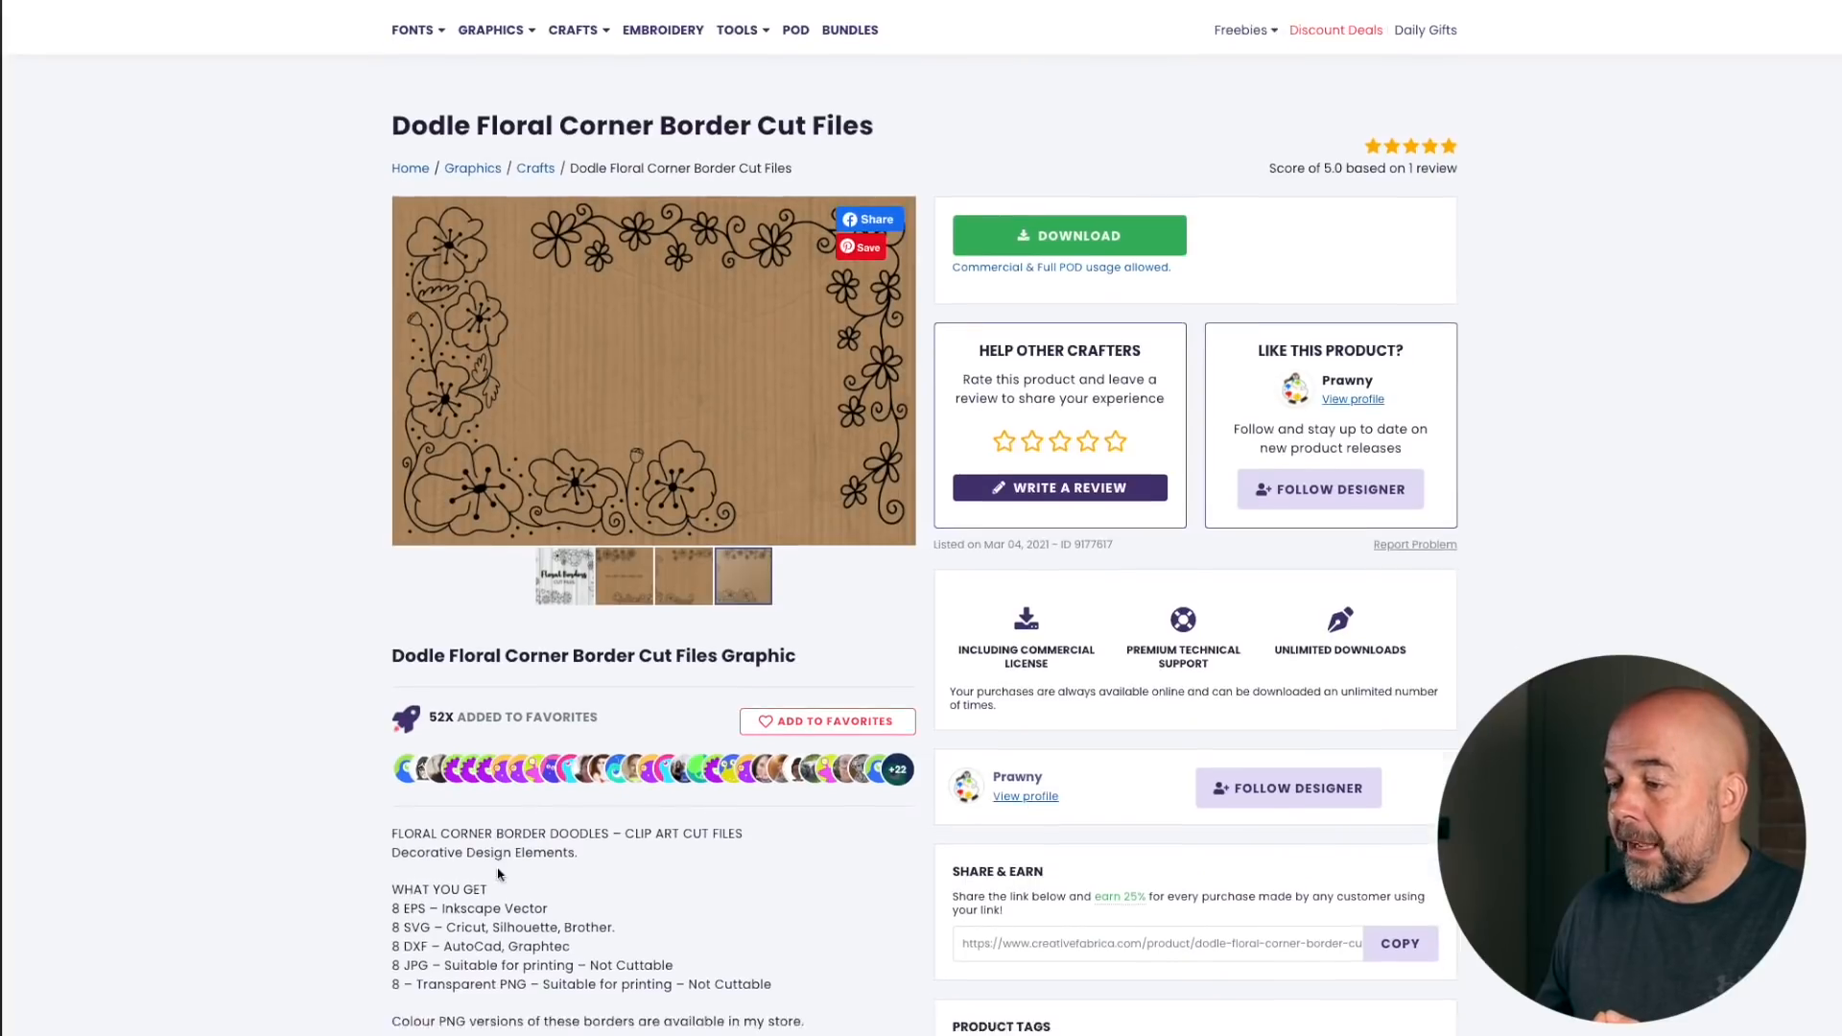
scroll(498, 874, "down", 3)
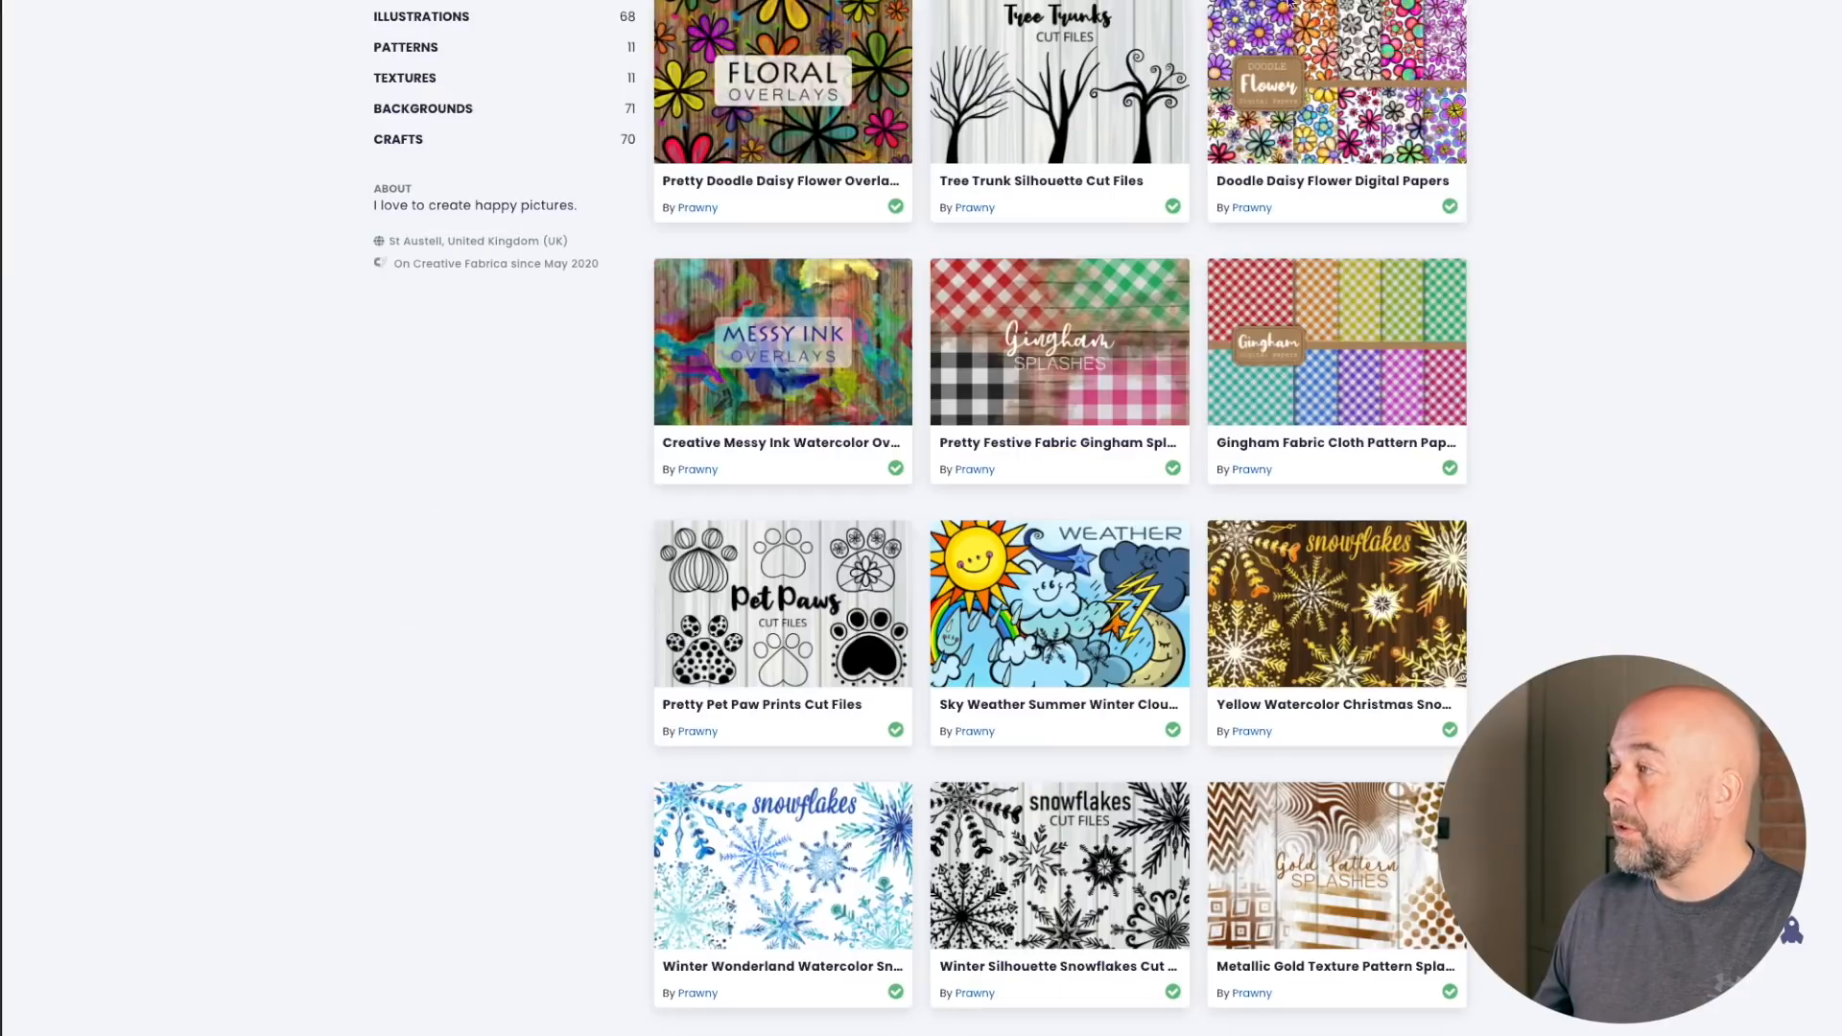
scroll(998, 412, "up", 5)
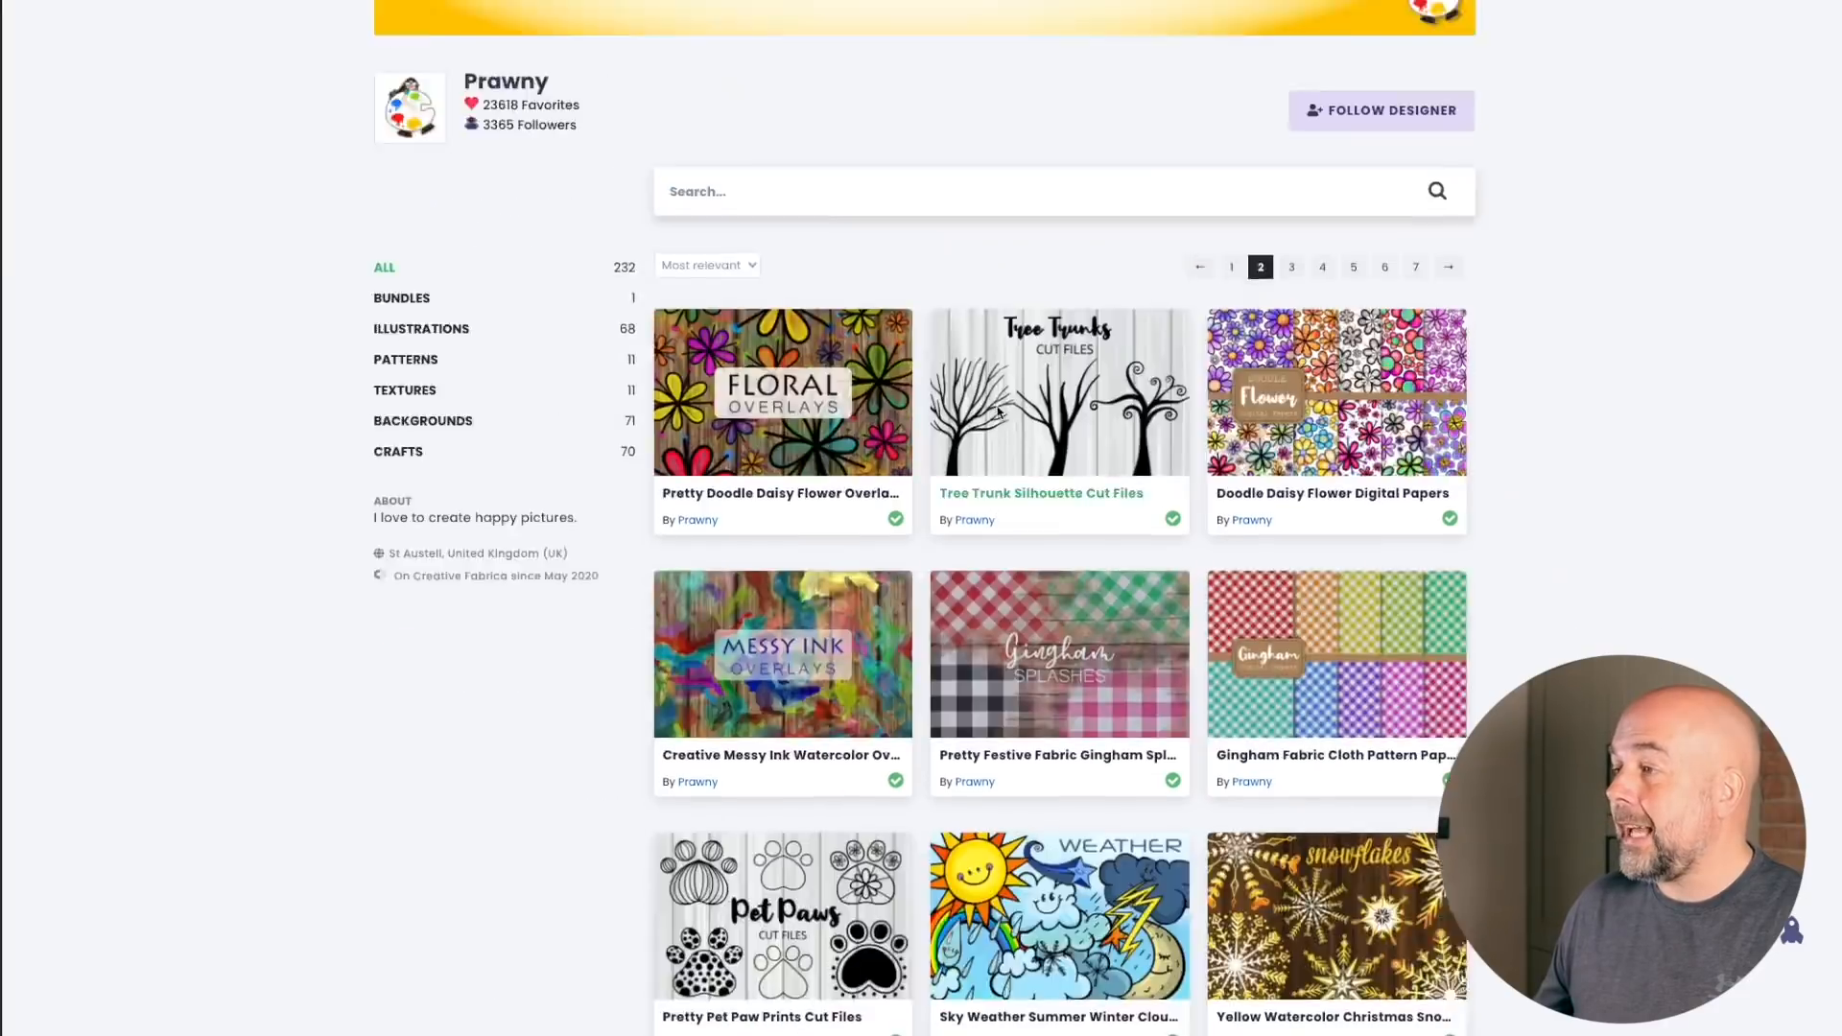
scroll(998, 412, "down", 4)
scroll(999, 413, "down", 3)
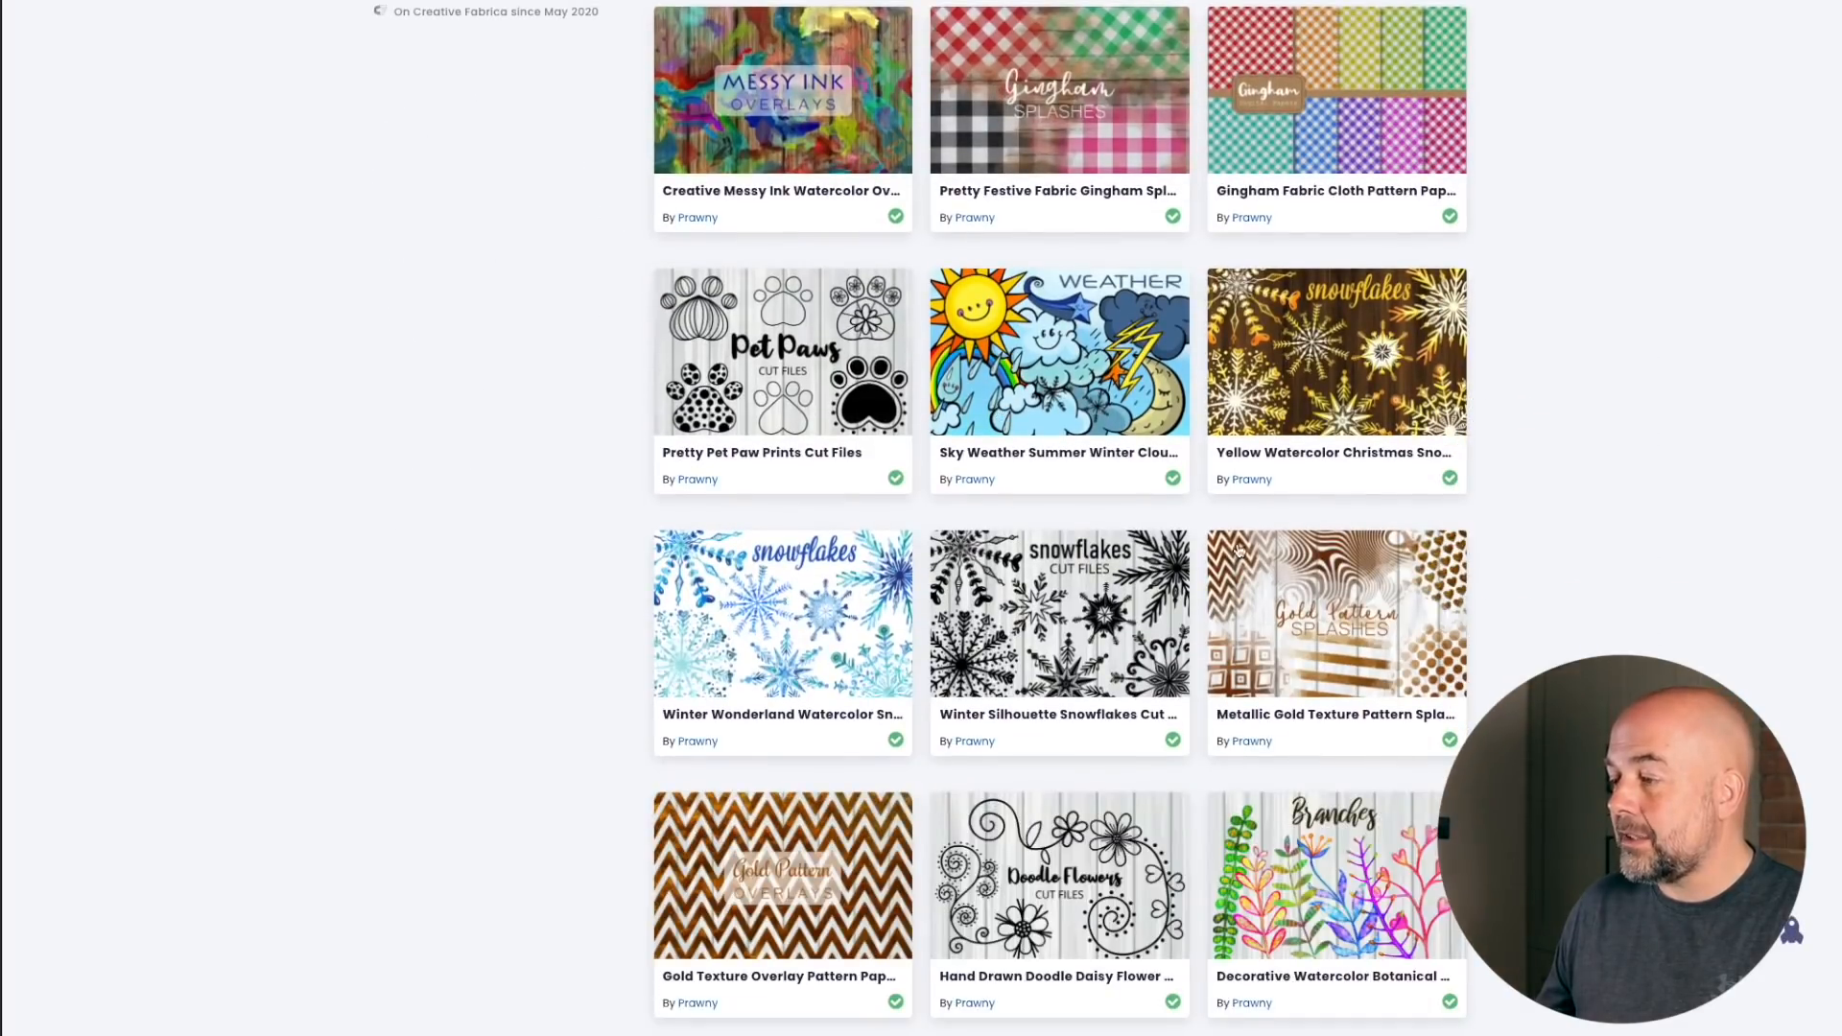
scroll(1152, 509, "down", 3)
scroll(1223, 552, "up", 5)
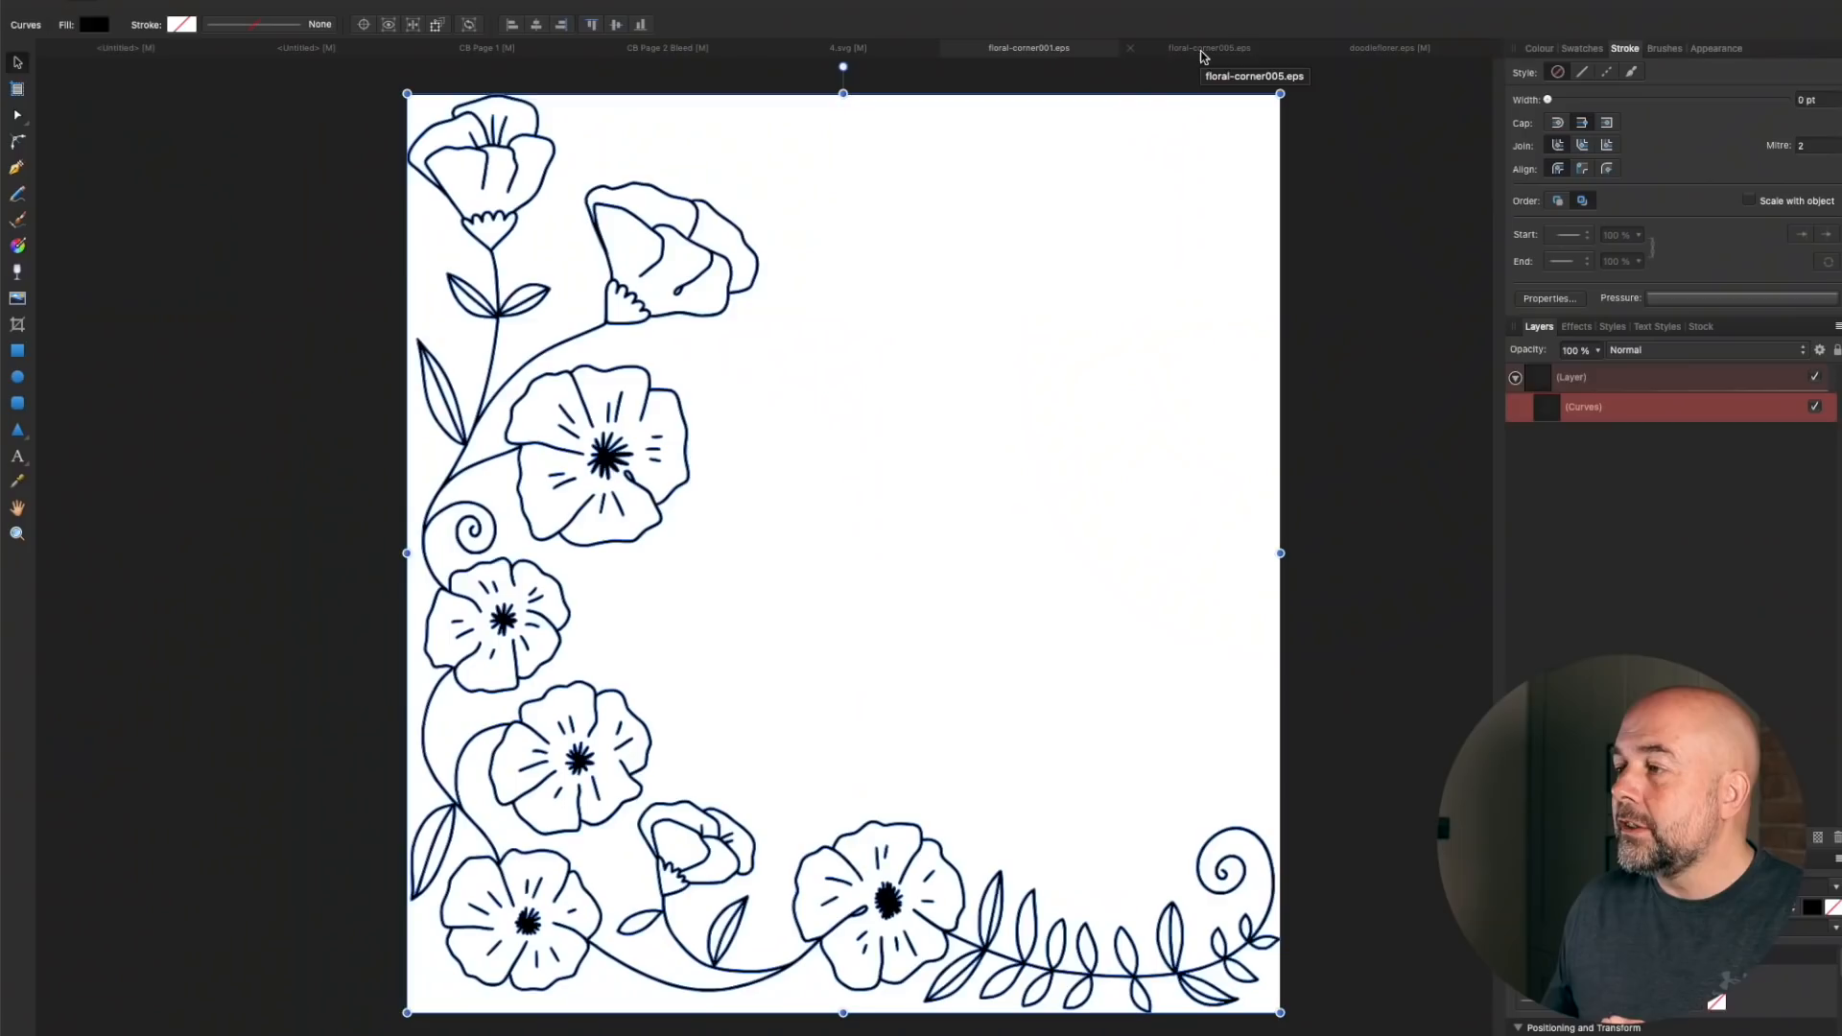
Copy the entire poppy corner artwork from floral-corner001.eps and return to the CB Page 1 document
left_click(1201, 56)
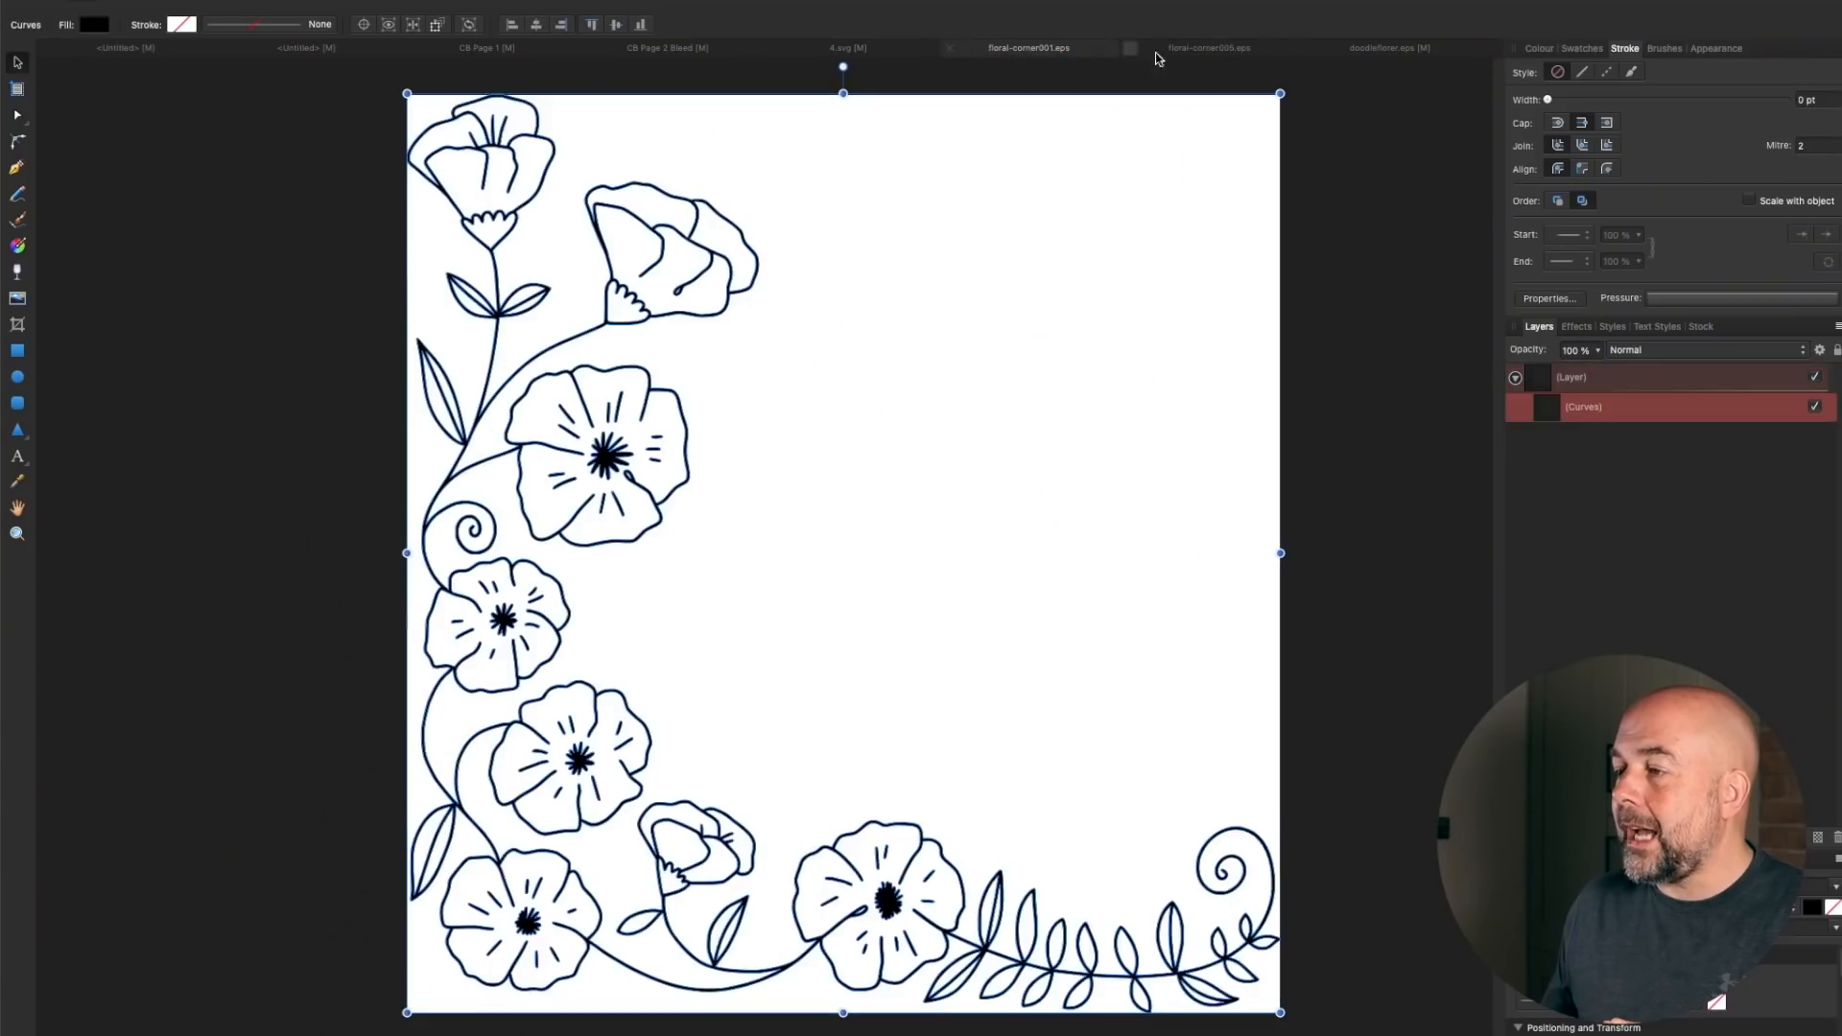
left_click(1195, 53)
left_click(1058, 51)
left_click_drag(354, 108, 1312, 1015)
key("super+c")
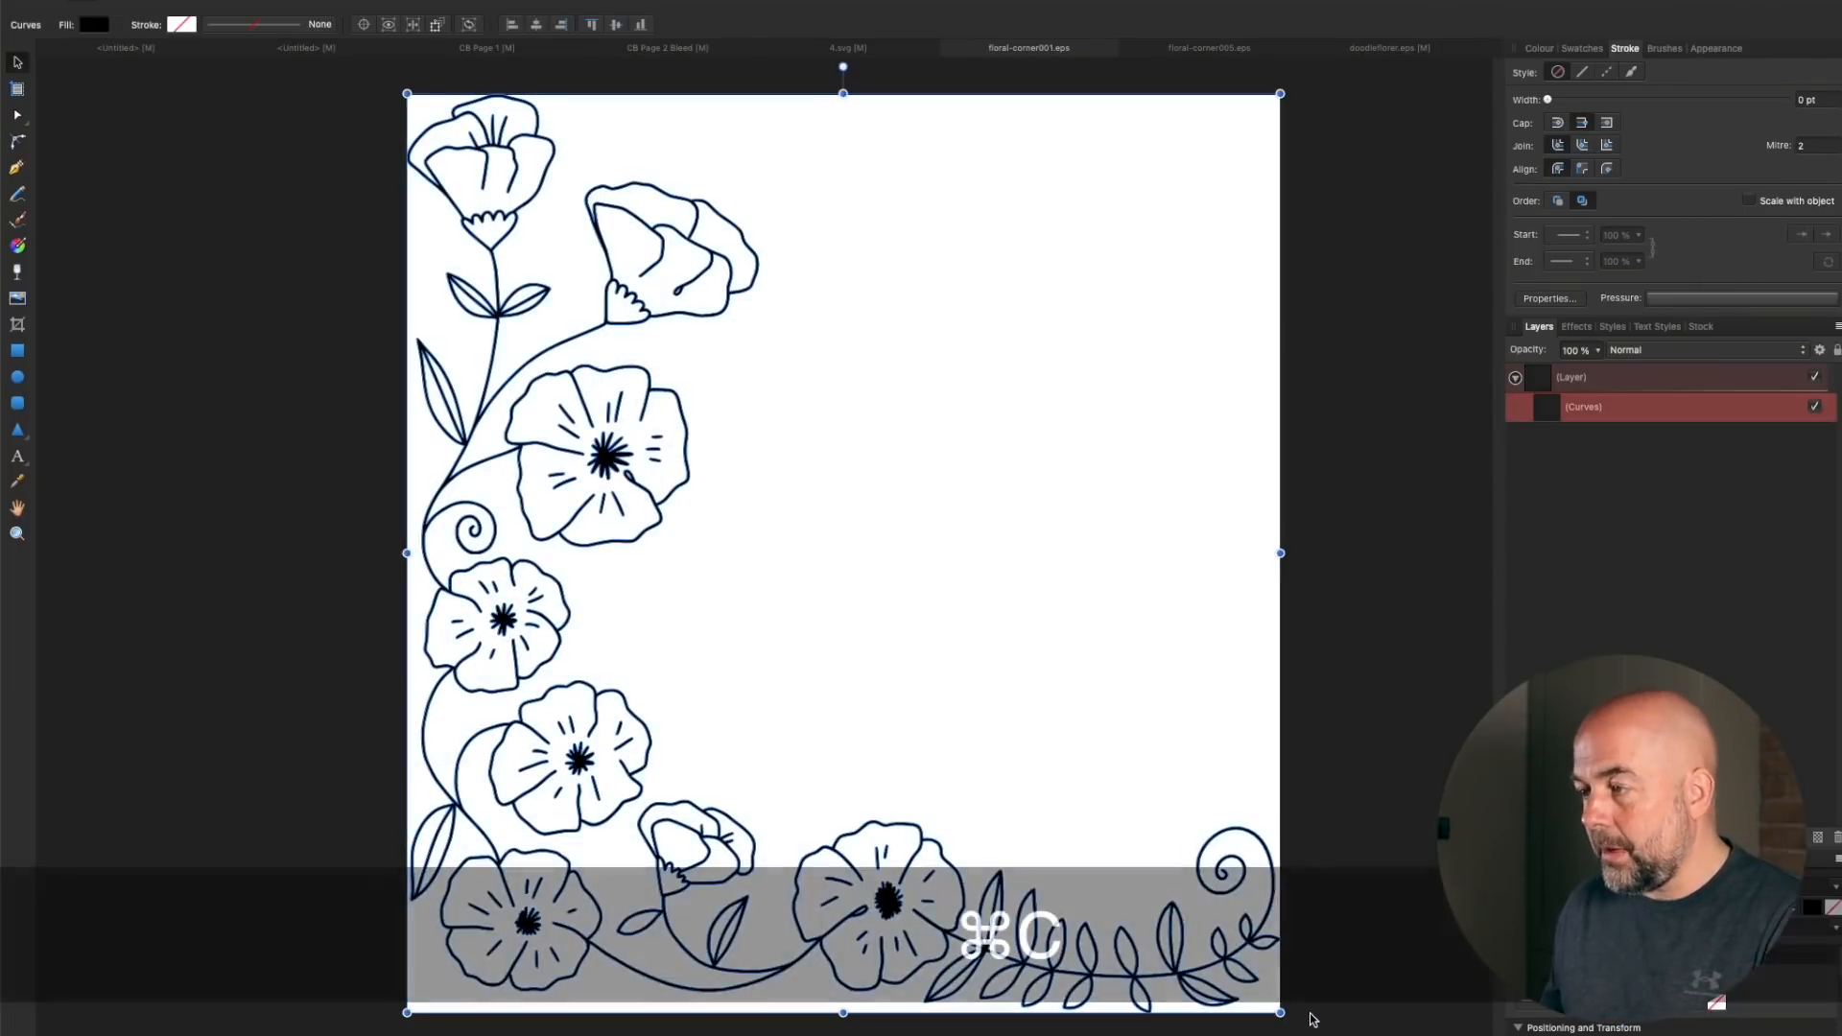
left_click(512, 45)
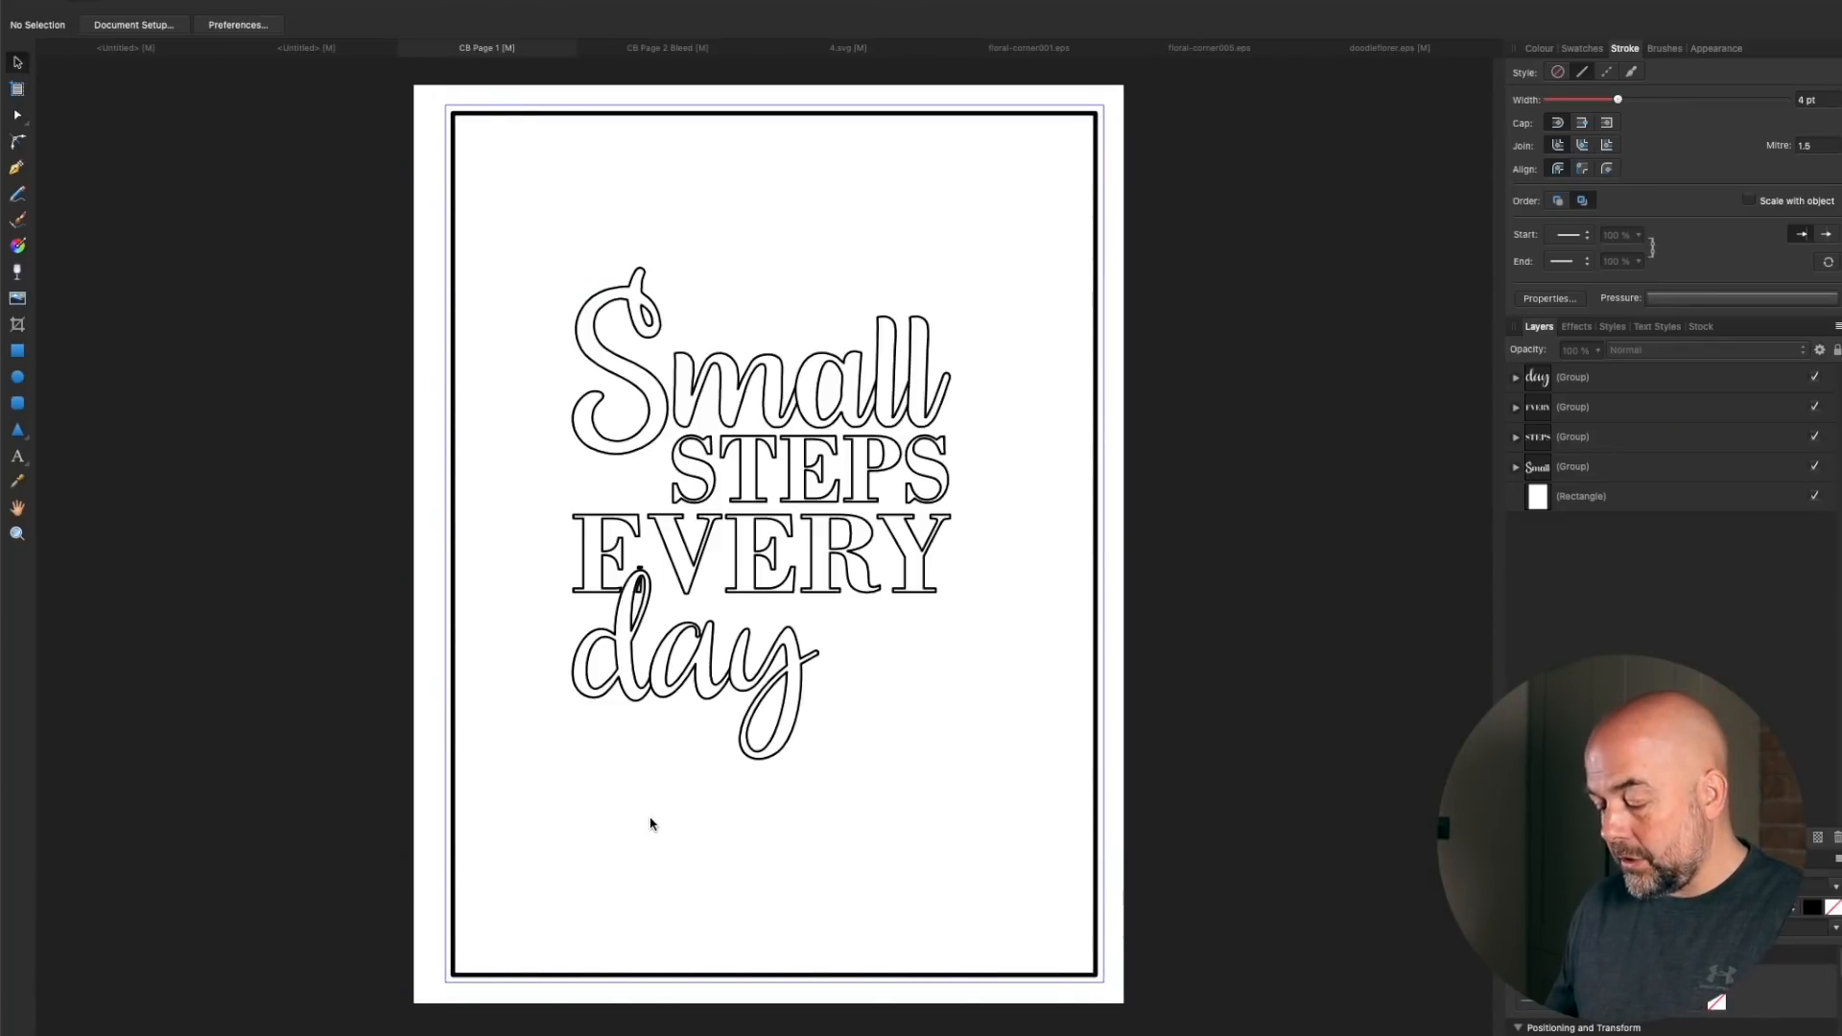
Paste the poppy corner into the page, scale it down, and fit it into the border's lower-left corner
key("super+v")
key("super+z")
left_click_drag(1369, 587, 912, 555)
left_click_drag(511, 698, 589, 809)
left_click_drag(971, 697, 1012, 695)
left_click_drag(664, 872, 657, 855)
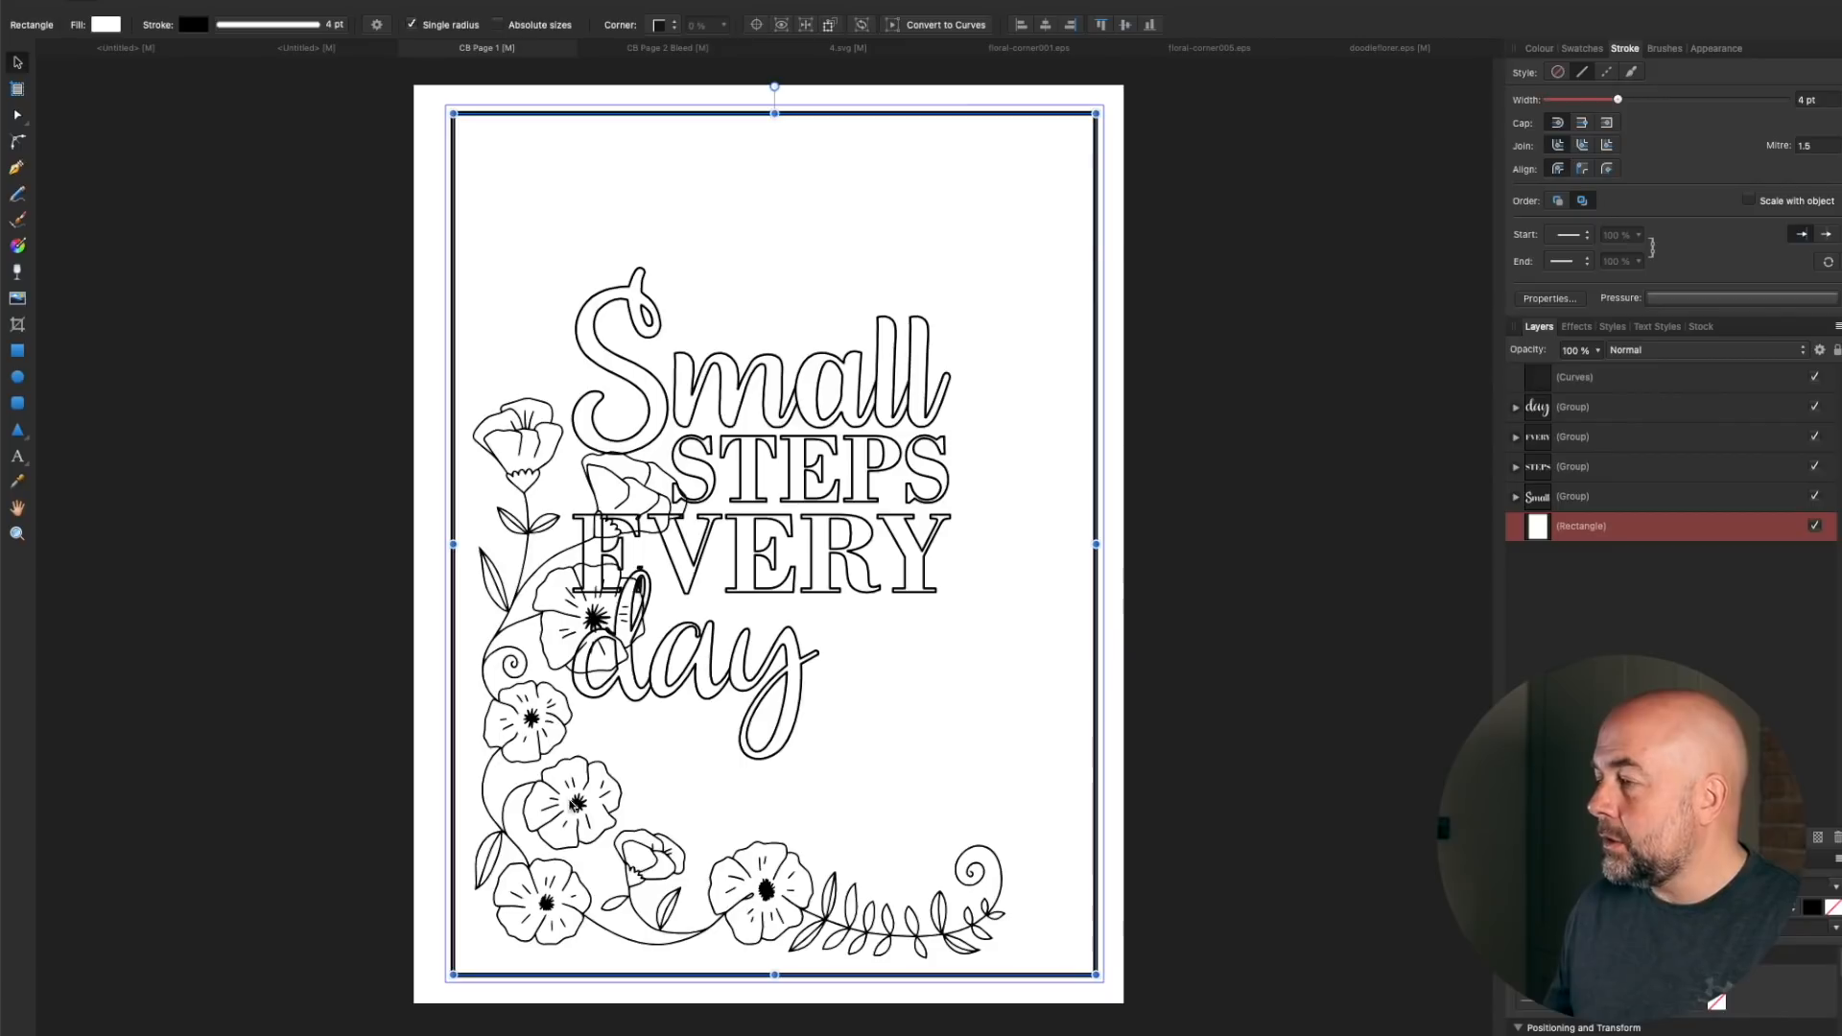
Move the poppy corner curves beneath the four word groups, directly above the border rectangle in the layer order
left_click(592, 826)
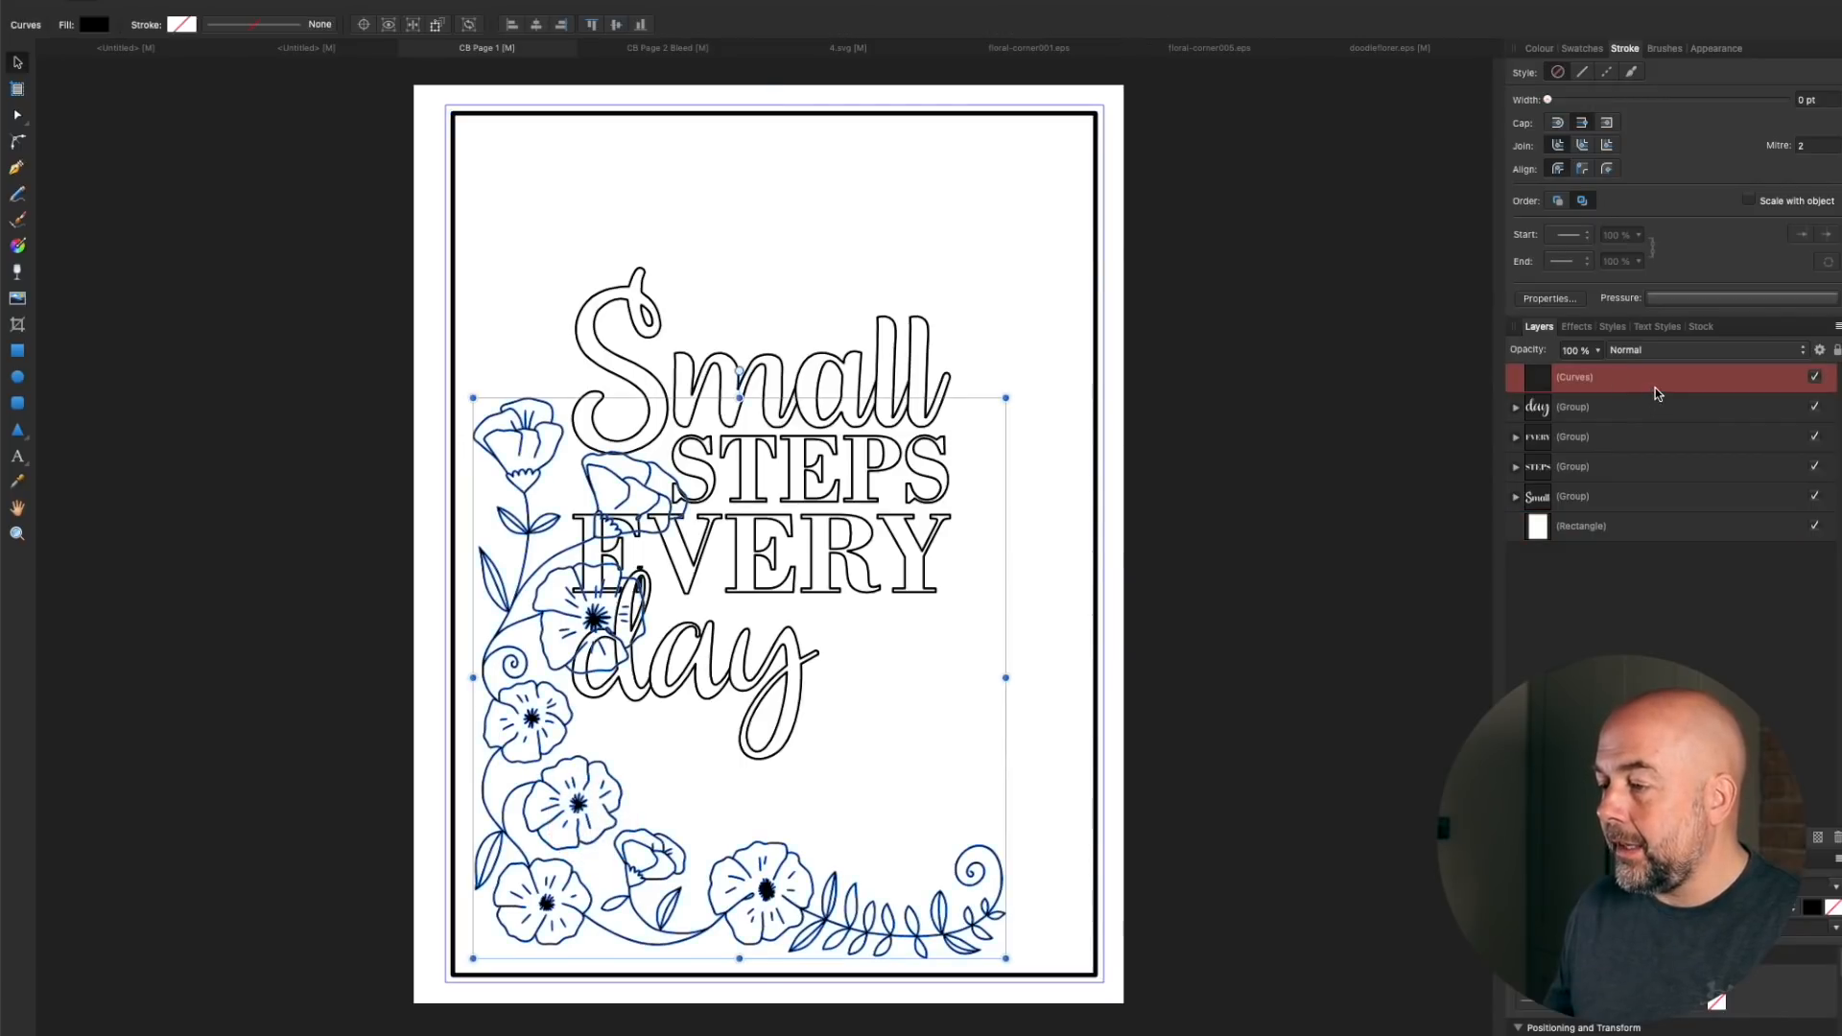
left_click_drag(1650, 380, 1646, 513)
left_click(1033, 718)
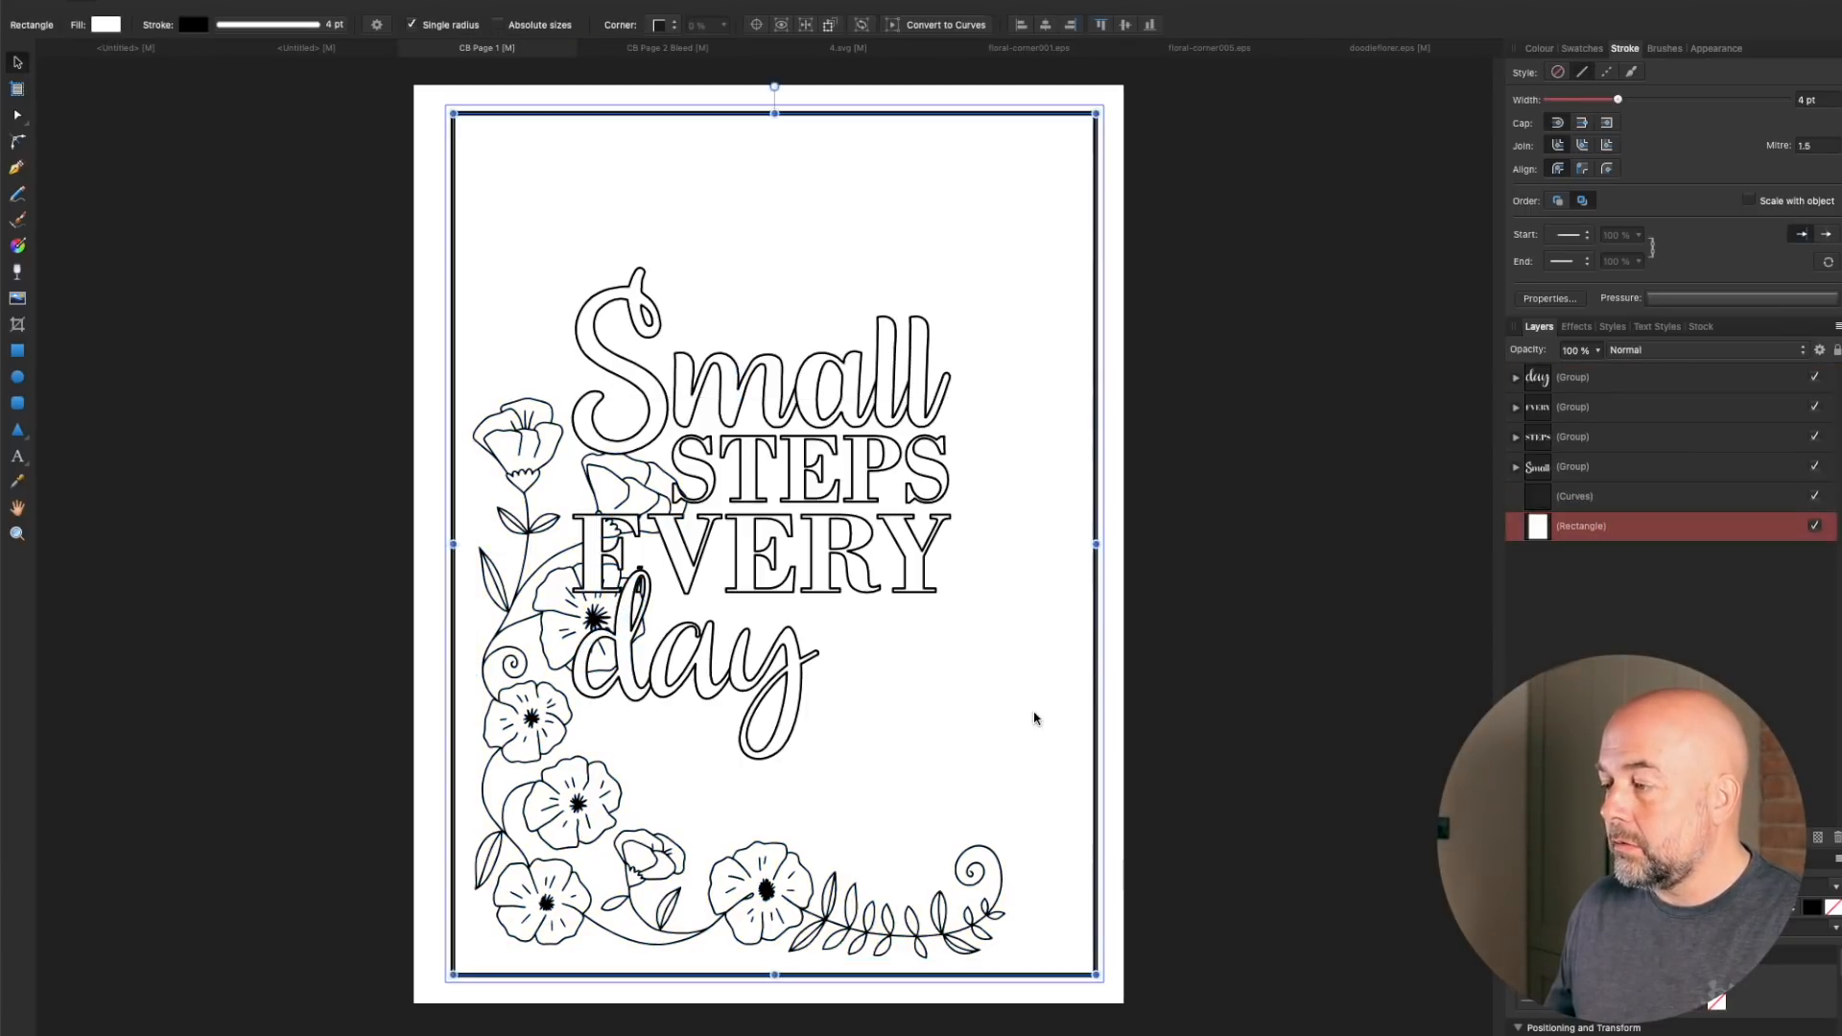
Copy the round-flower and hearts corner curves from floral-corner005.eps and paste them into CB Page 1
left_click(1217, 49)
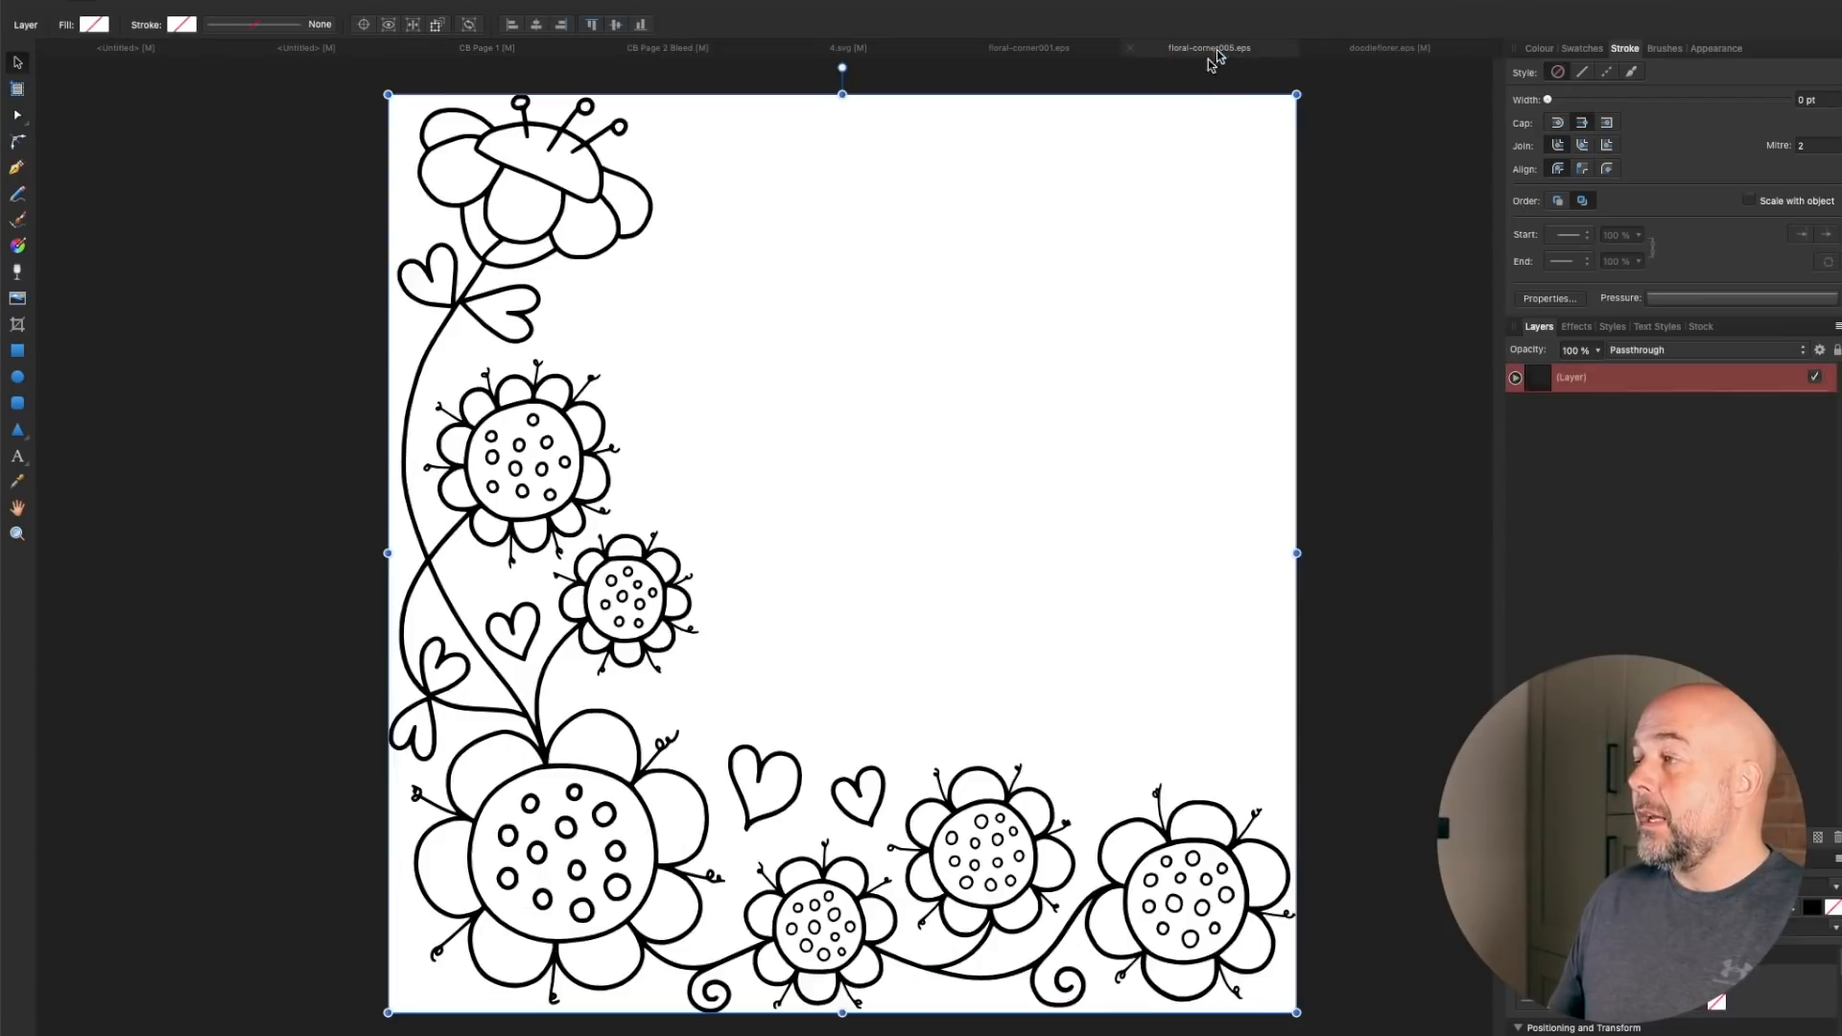
double_click(518, 510)
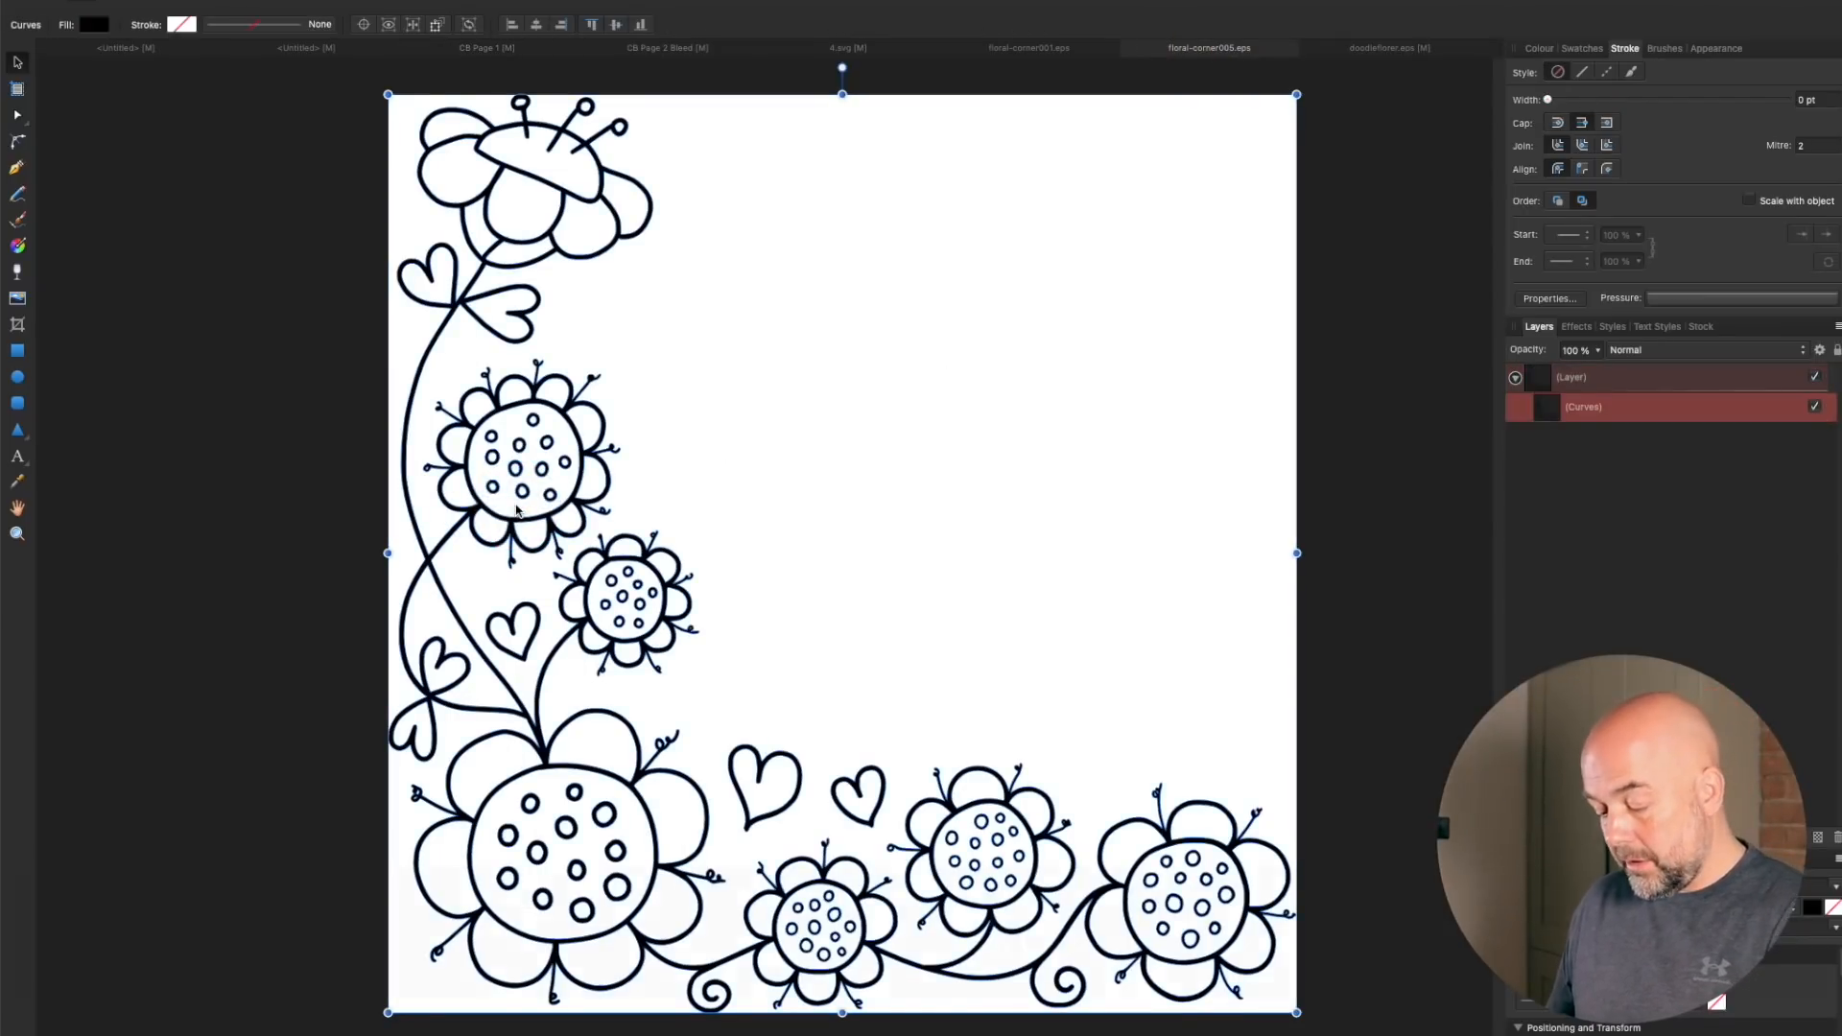
key("super+c")
left_click(515, 48)
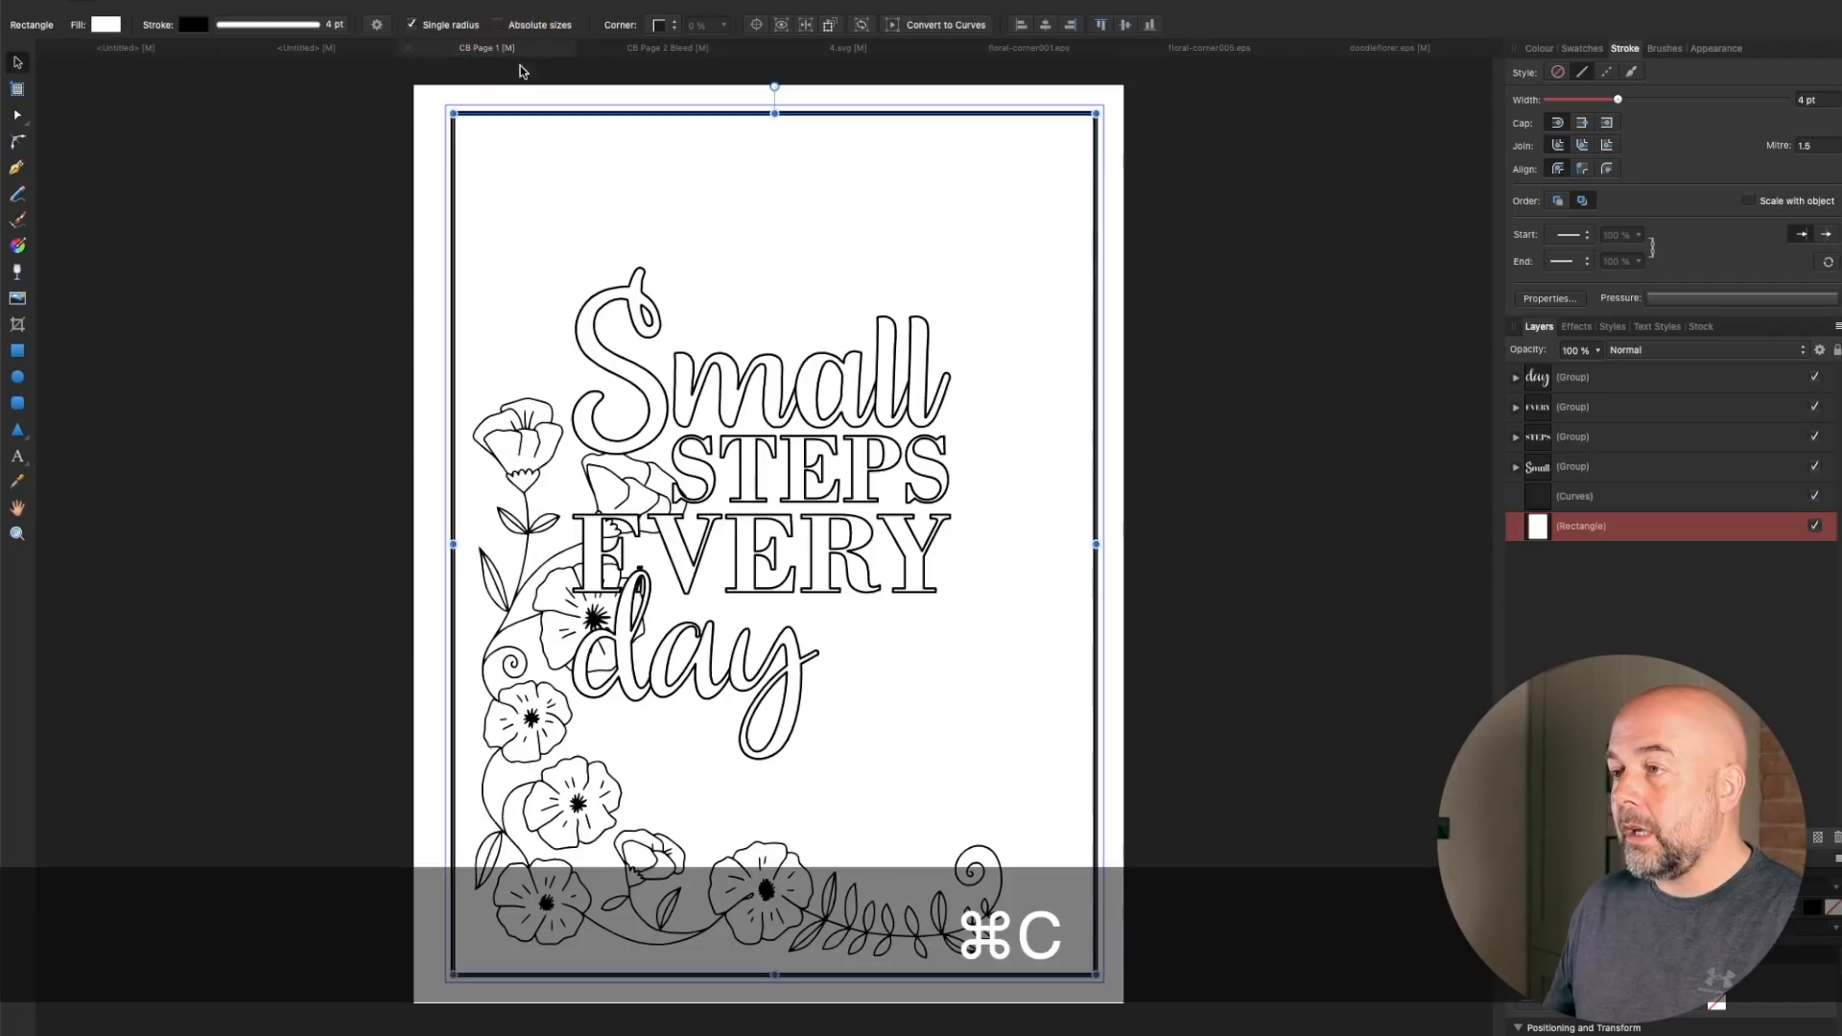
key("super+v")
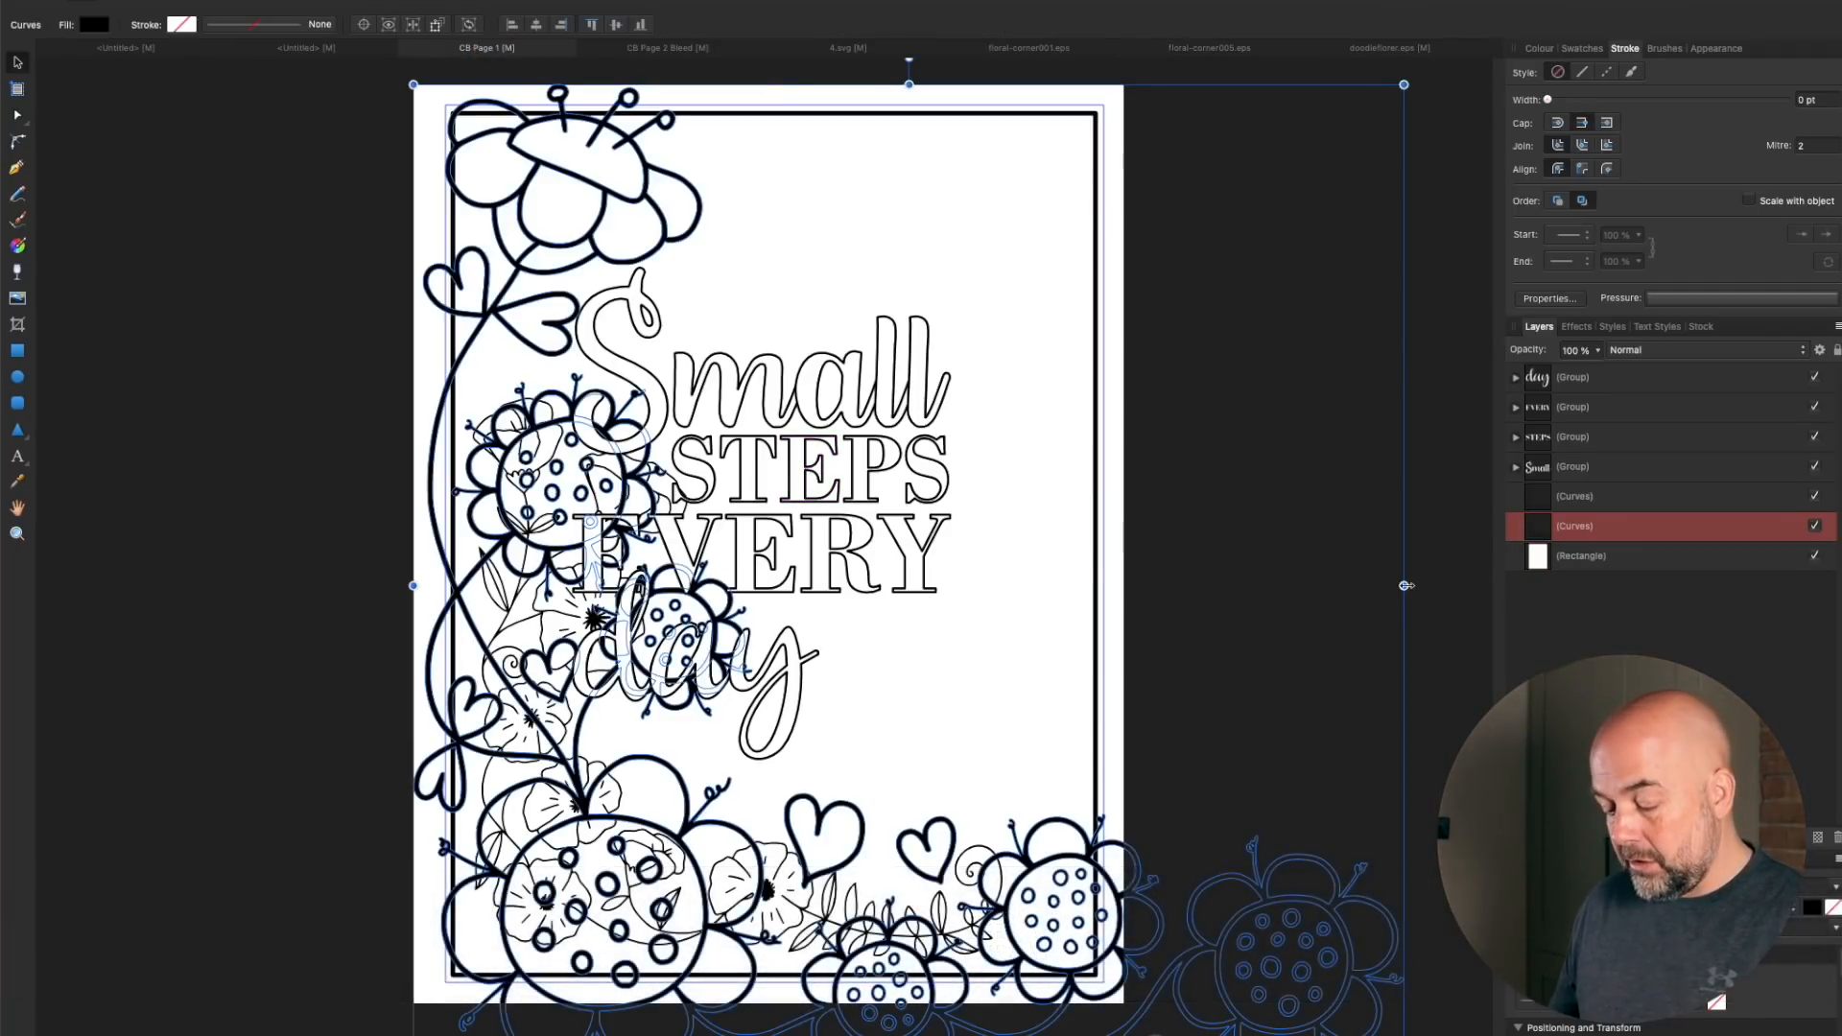
Scale down the round-flower corner, turn it about 180°, and fit it into the border's upper-right corner
left_click_drag(1406, 585, 984, 585)
left_click_drag(557, 612, 788, 369)
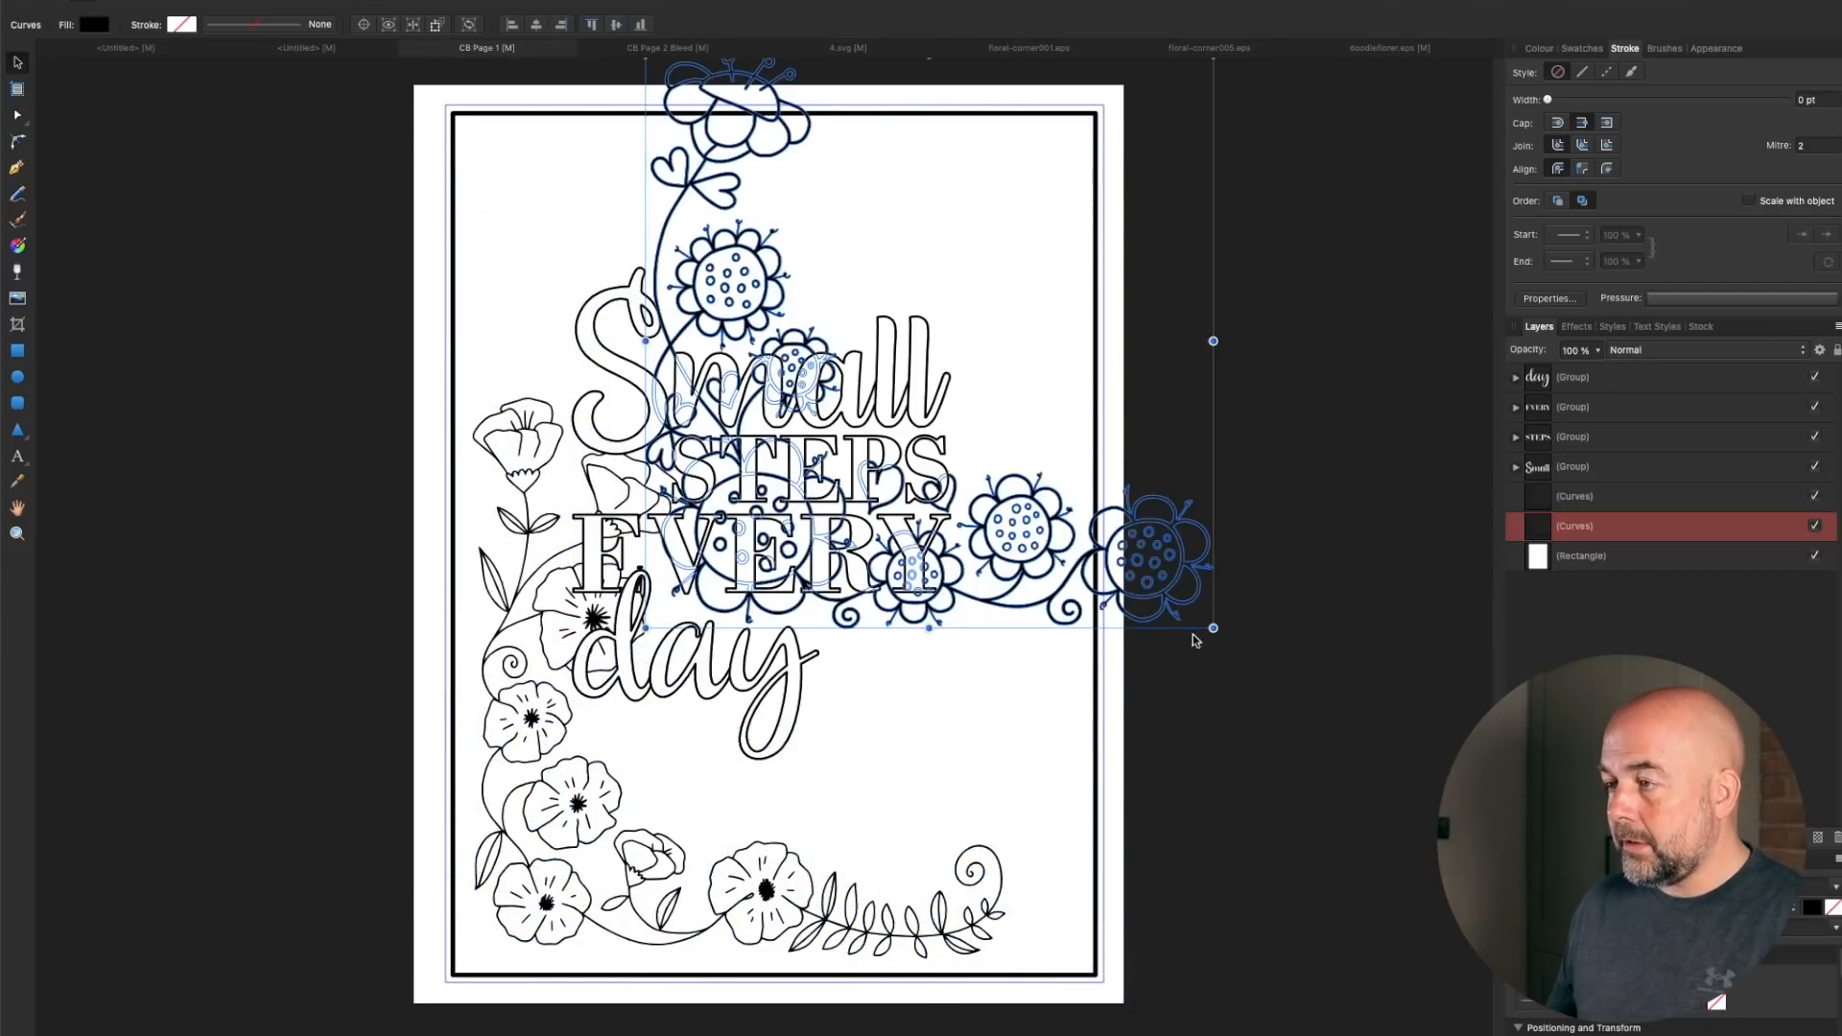
left_click_drag(1219, 626, 864, 255)
left_click_drag(1005, 221, 951, 246)
left_click(884, 519)
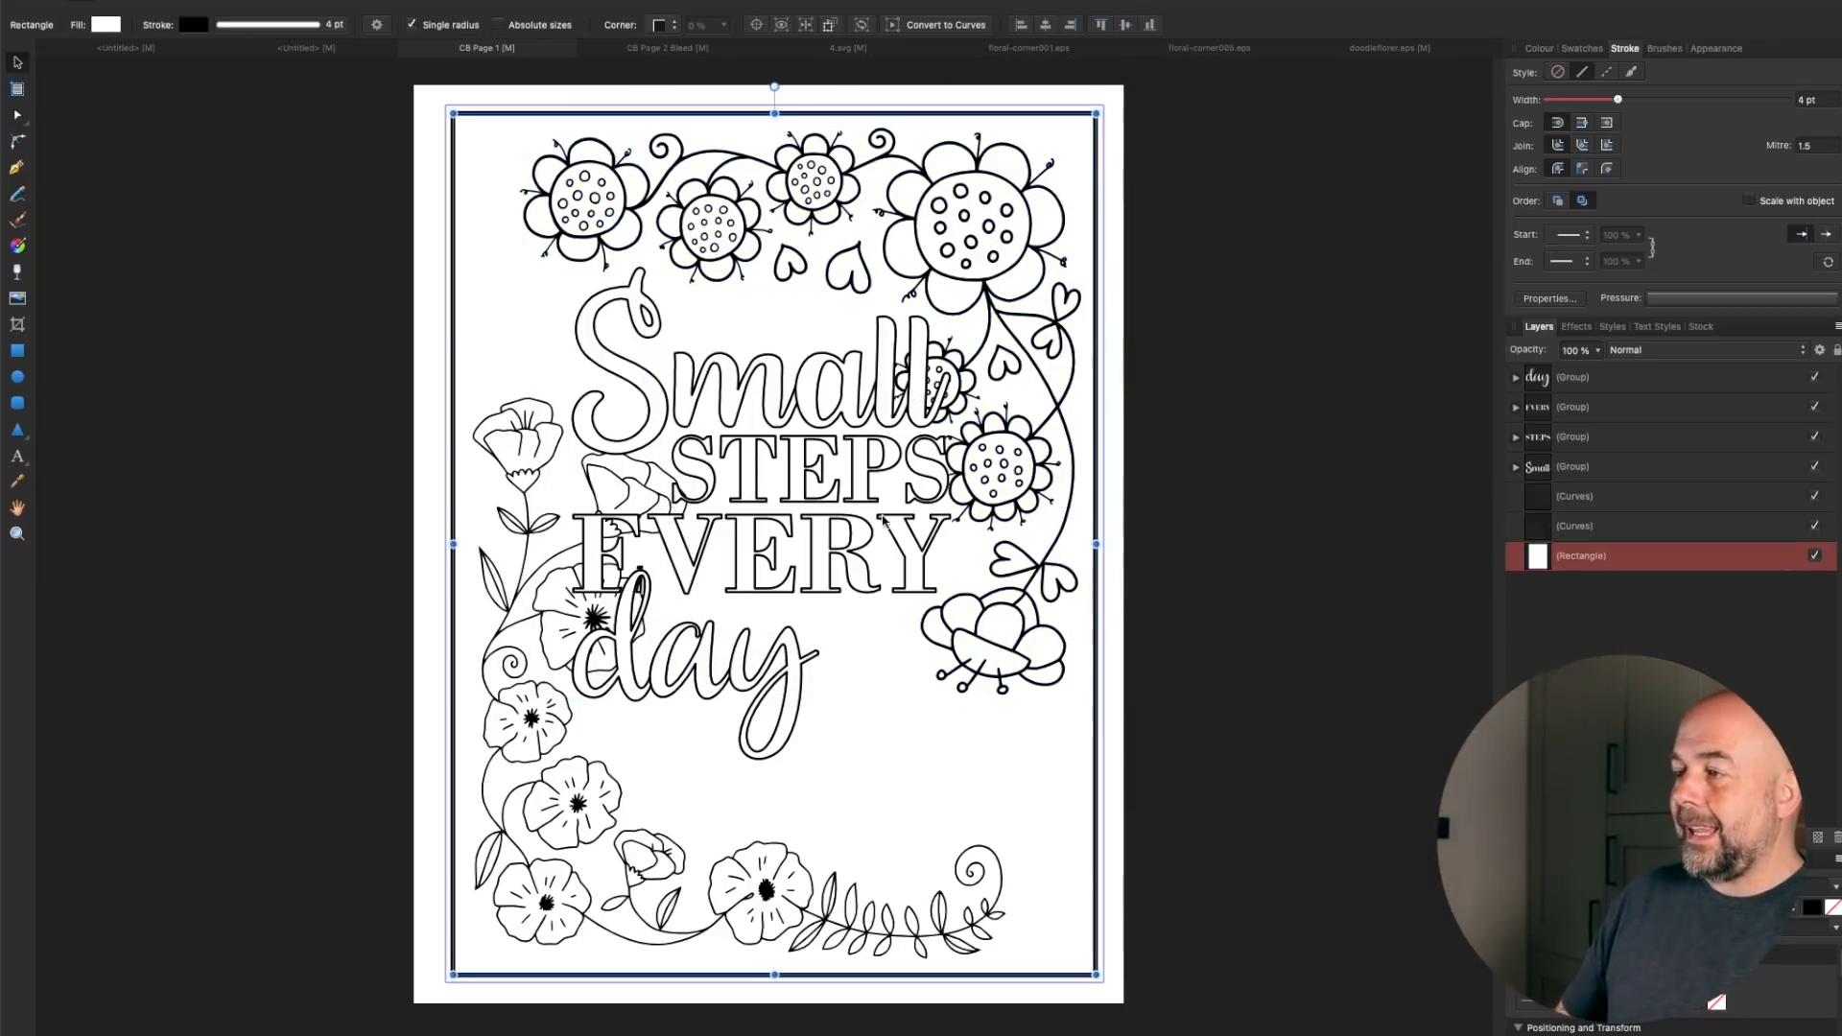
Group the four words Small, STEPS, EVERY and day into a single object
left_click(806, 403)
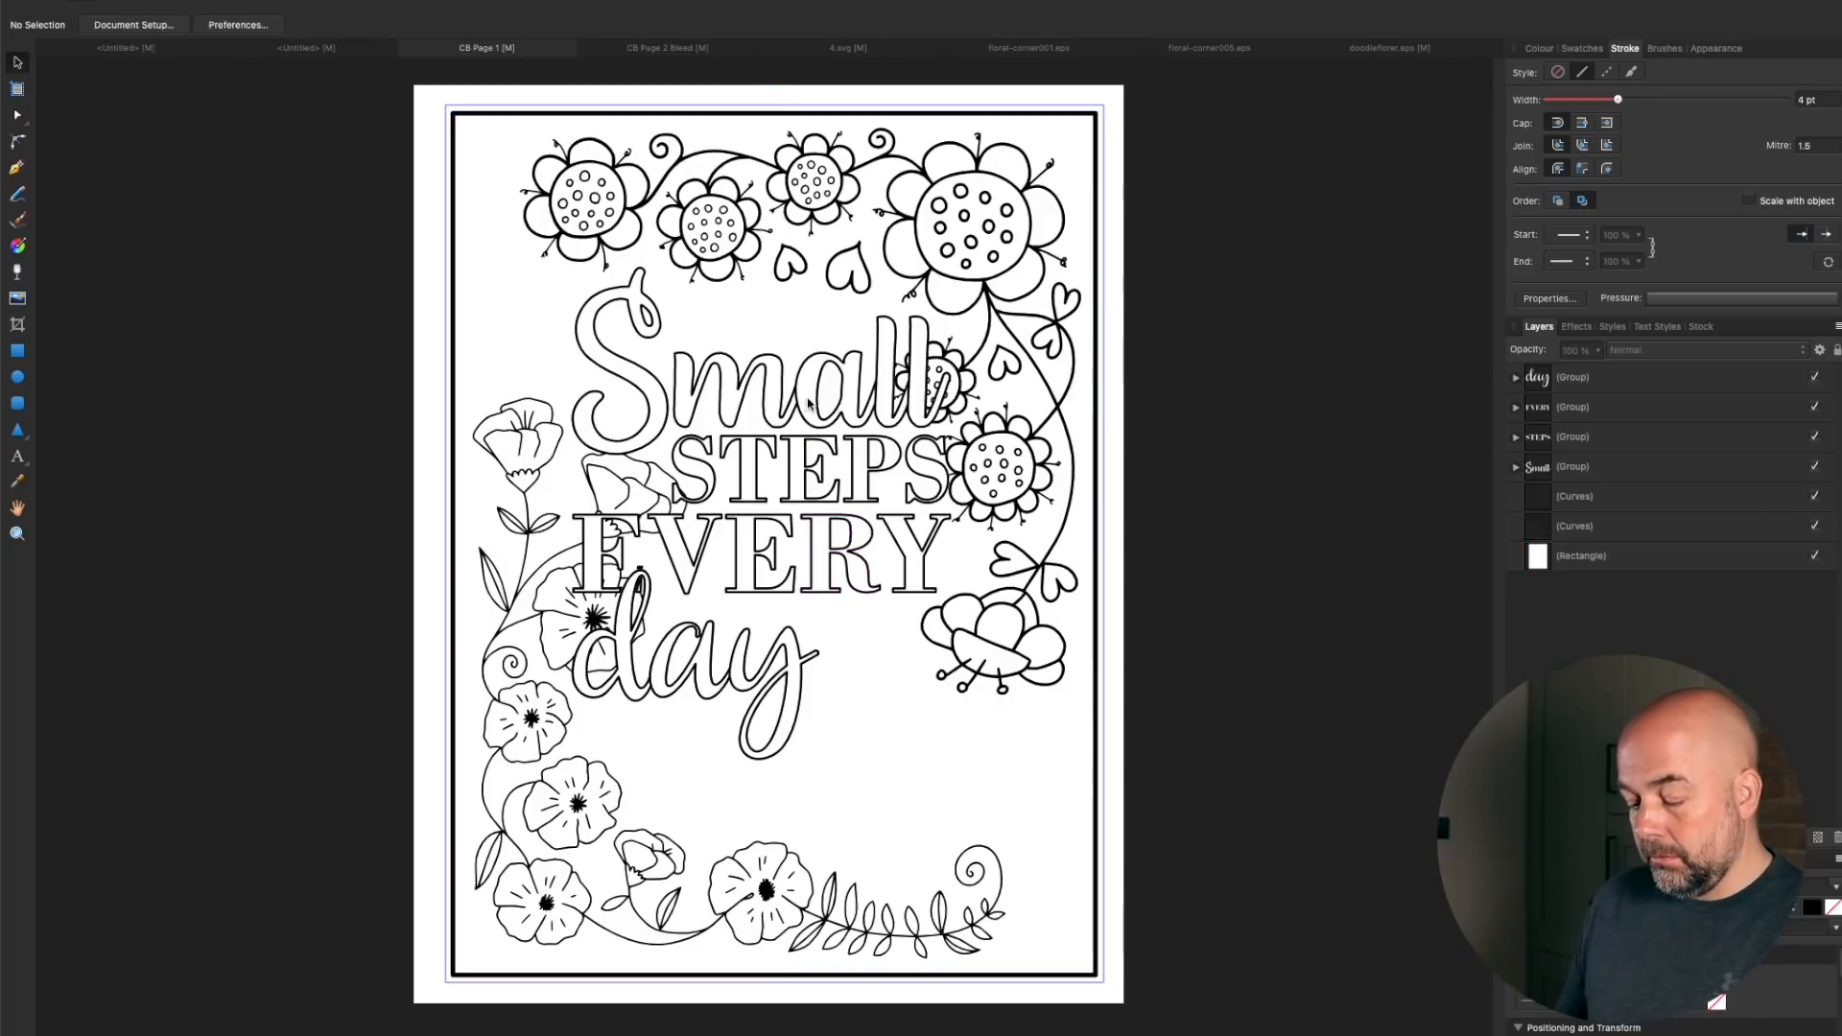
left_click(808, 398)
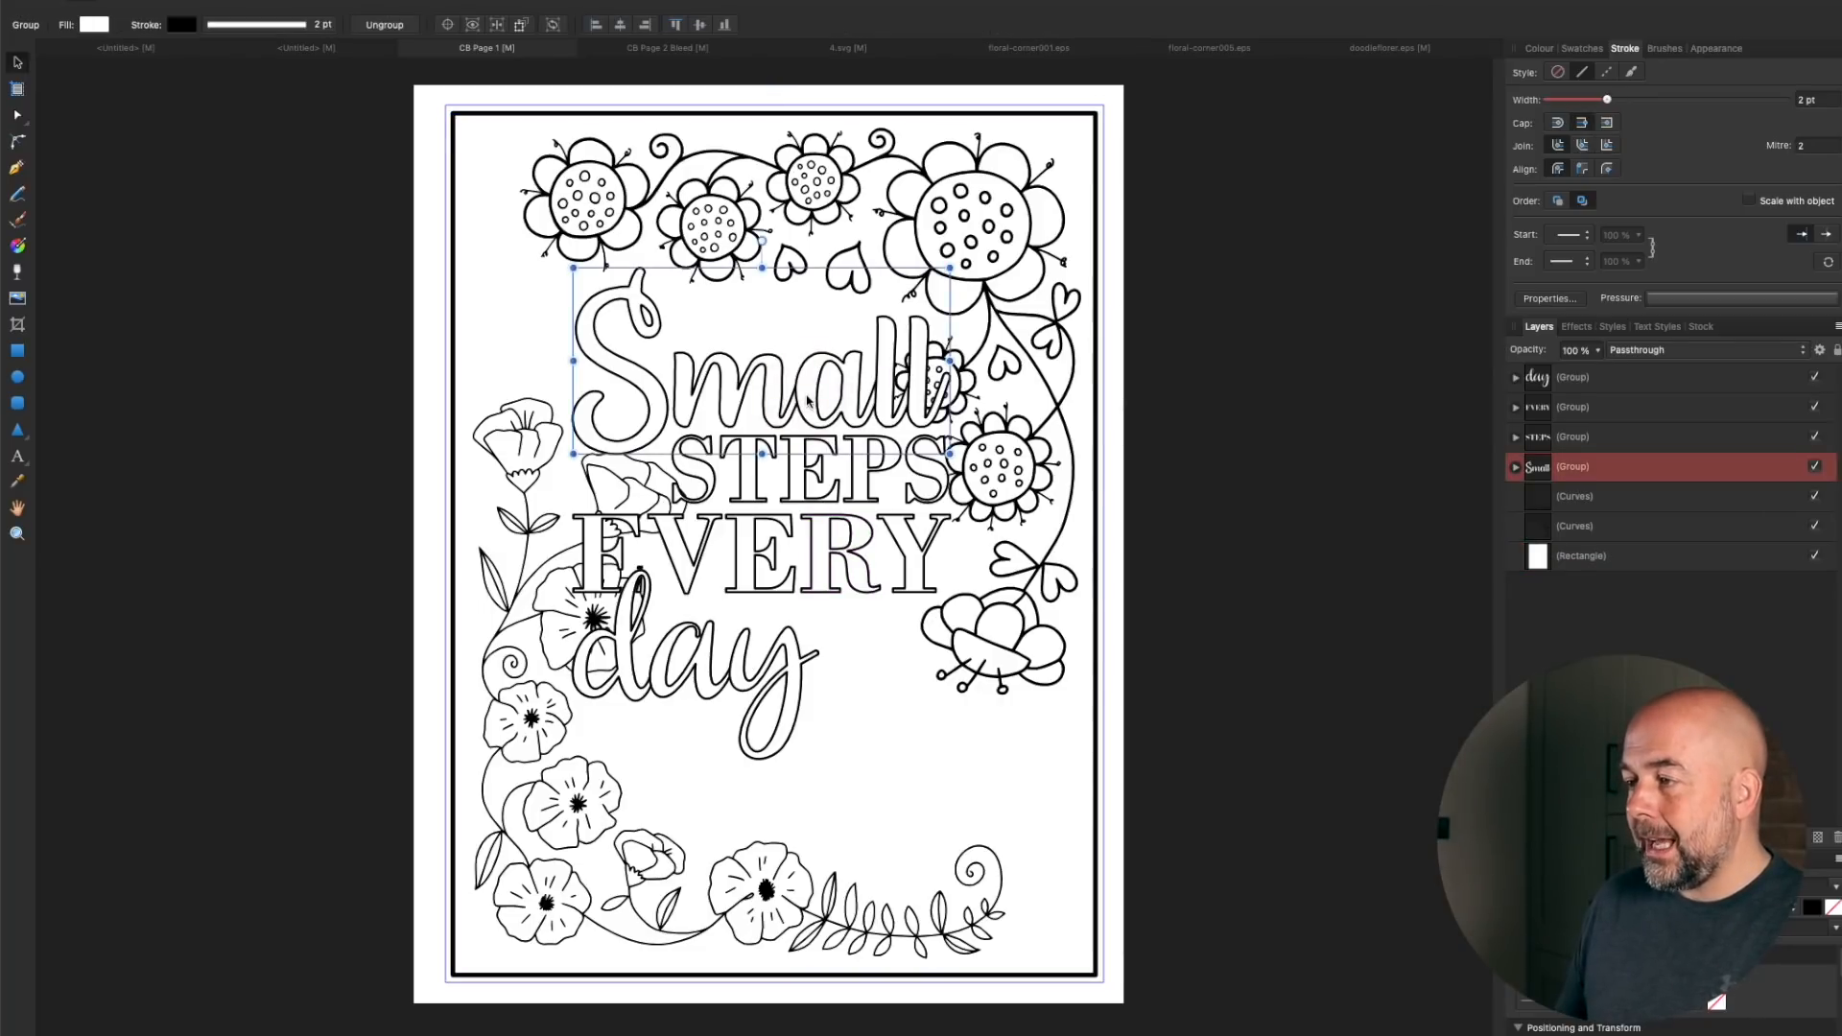
left_click(802, 473, "shift")
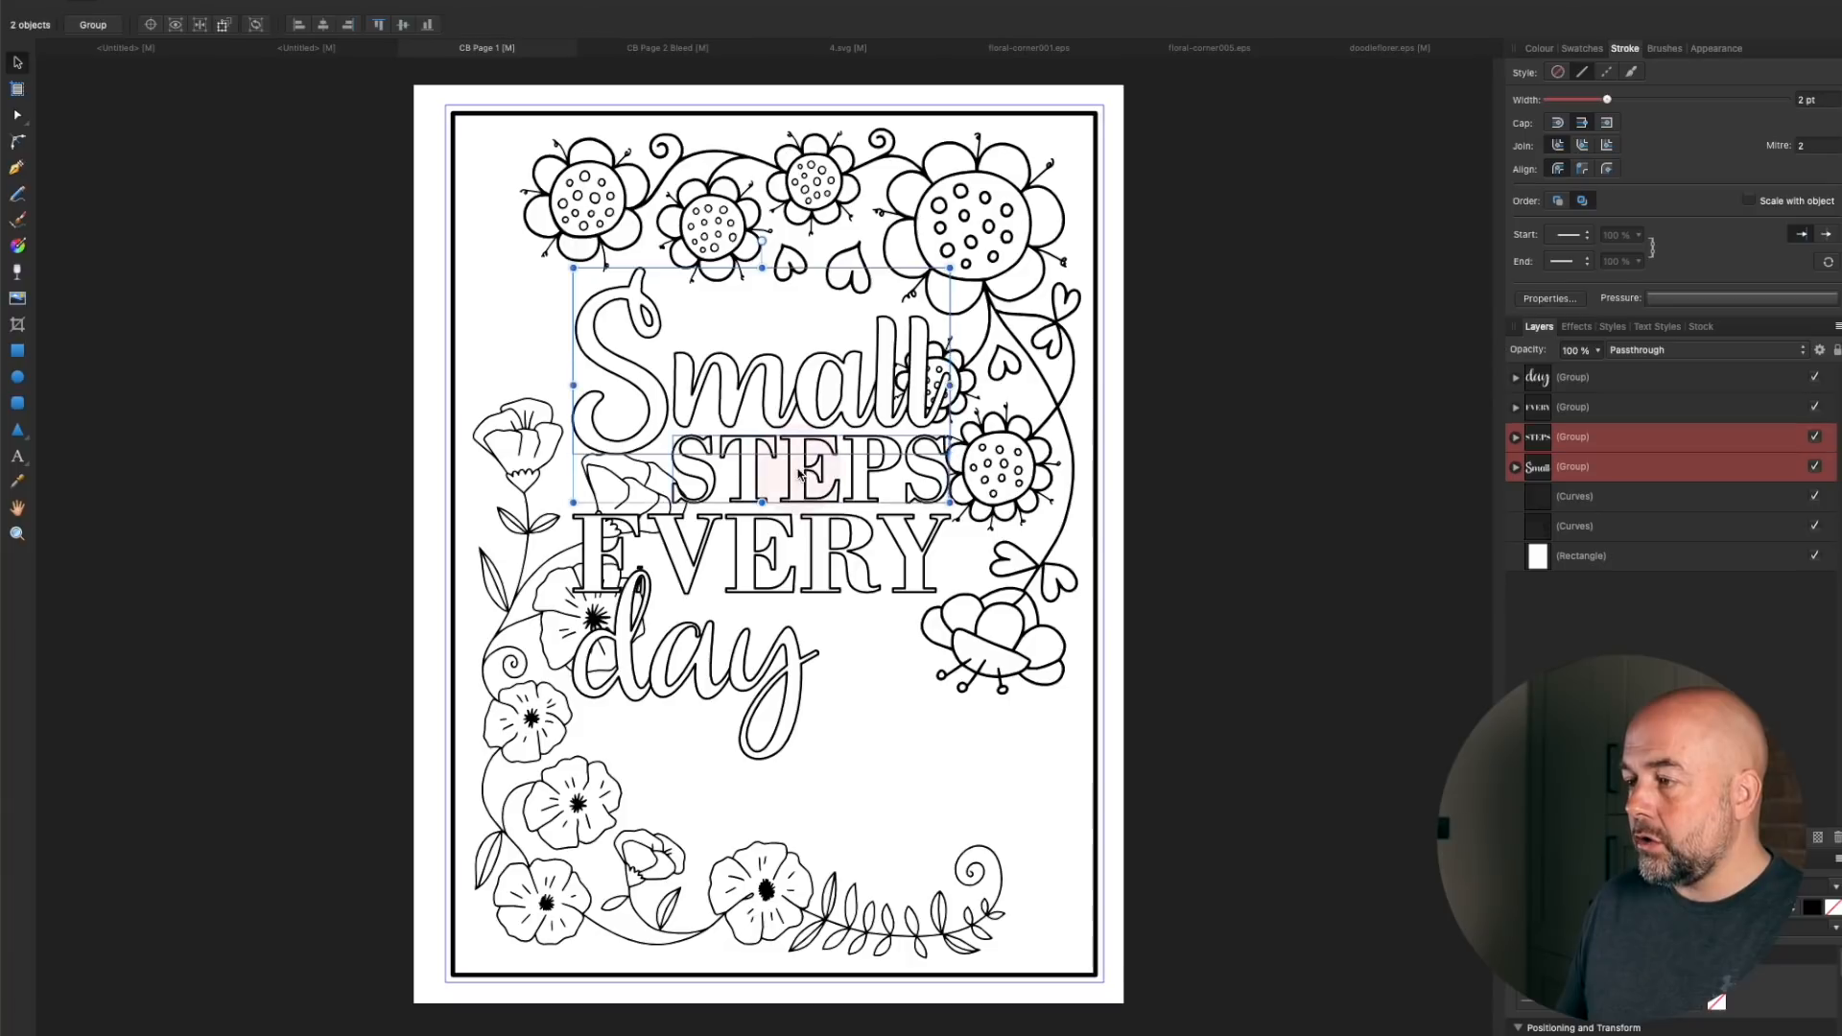
left_click(752, 554, "shift")
left_click(739, 660, "shift")
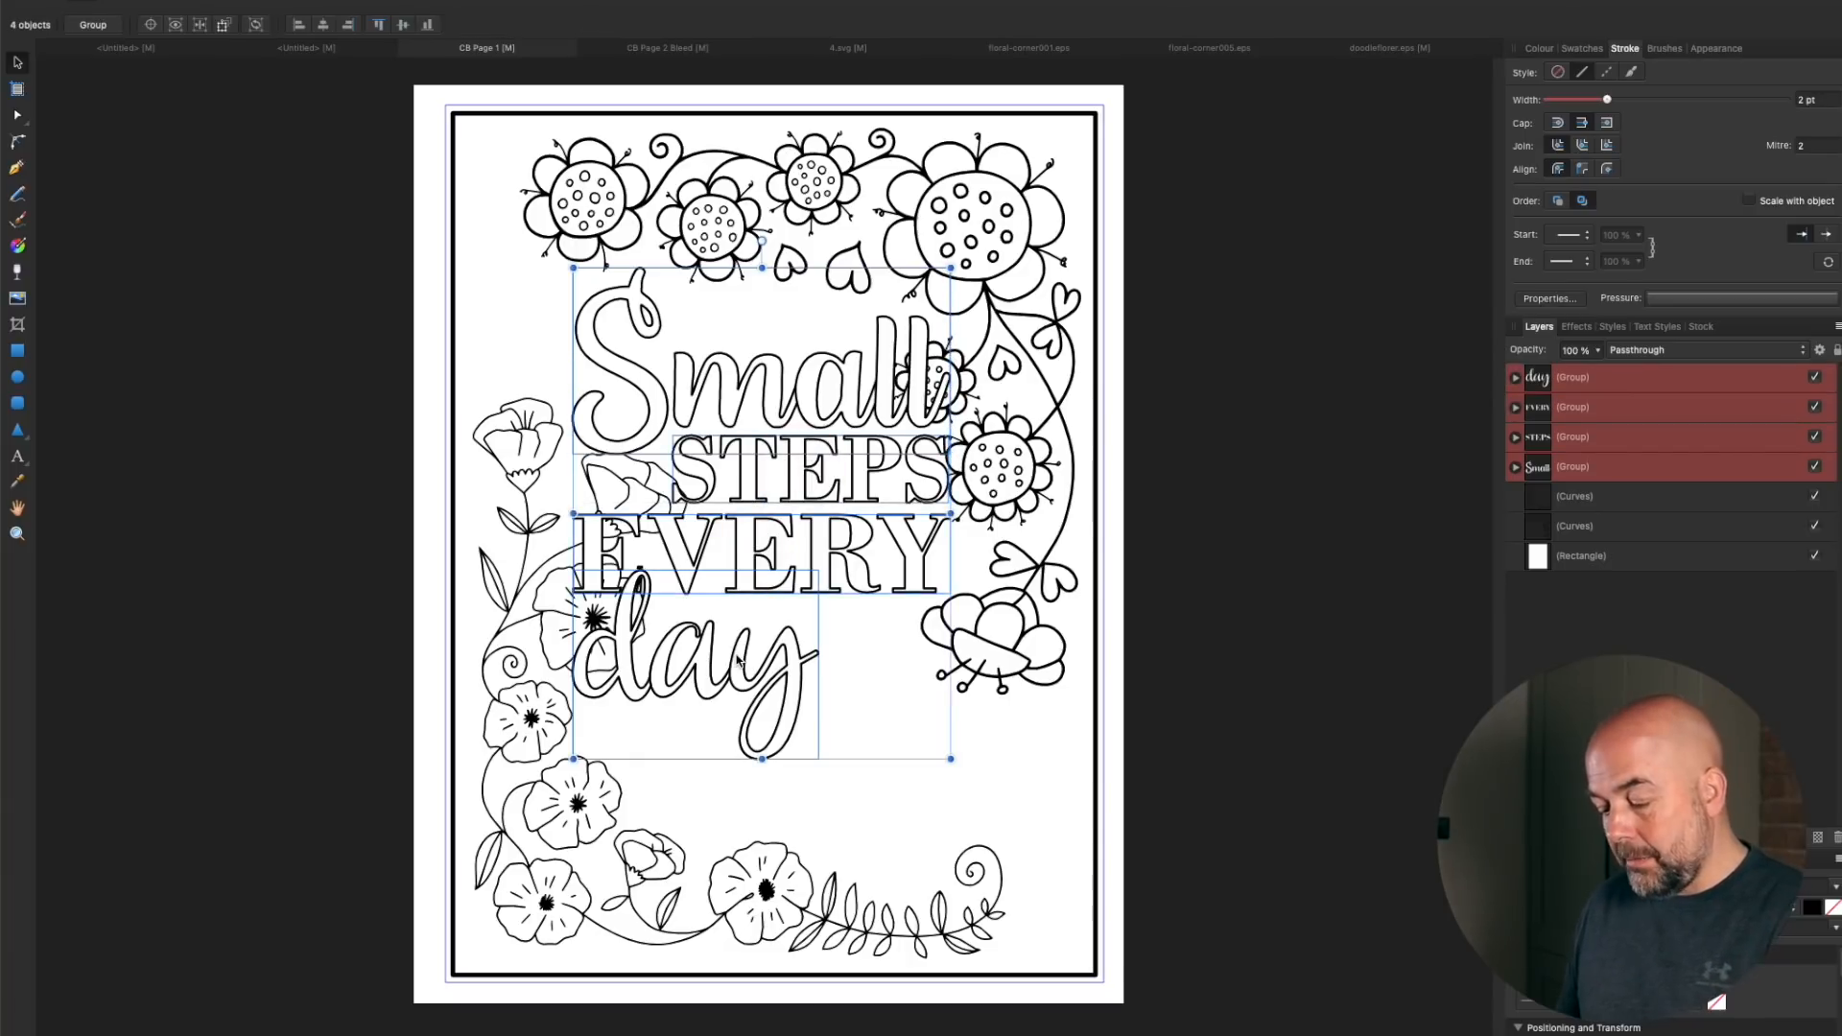
key("super+g")
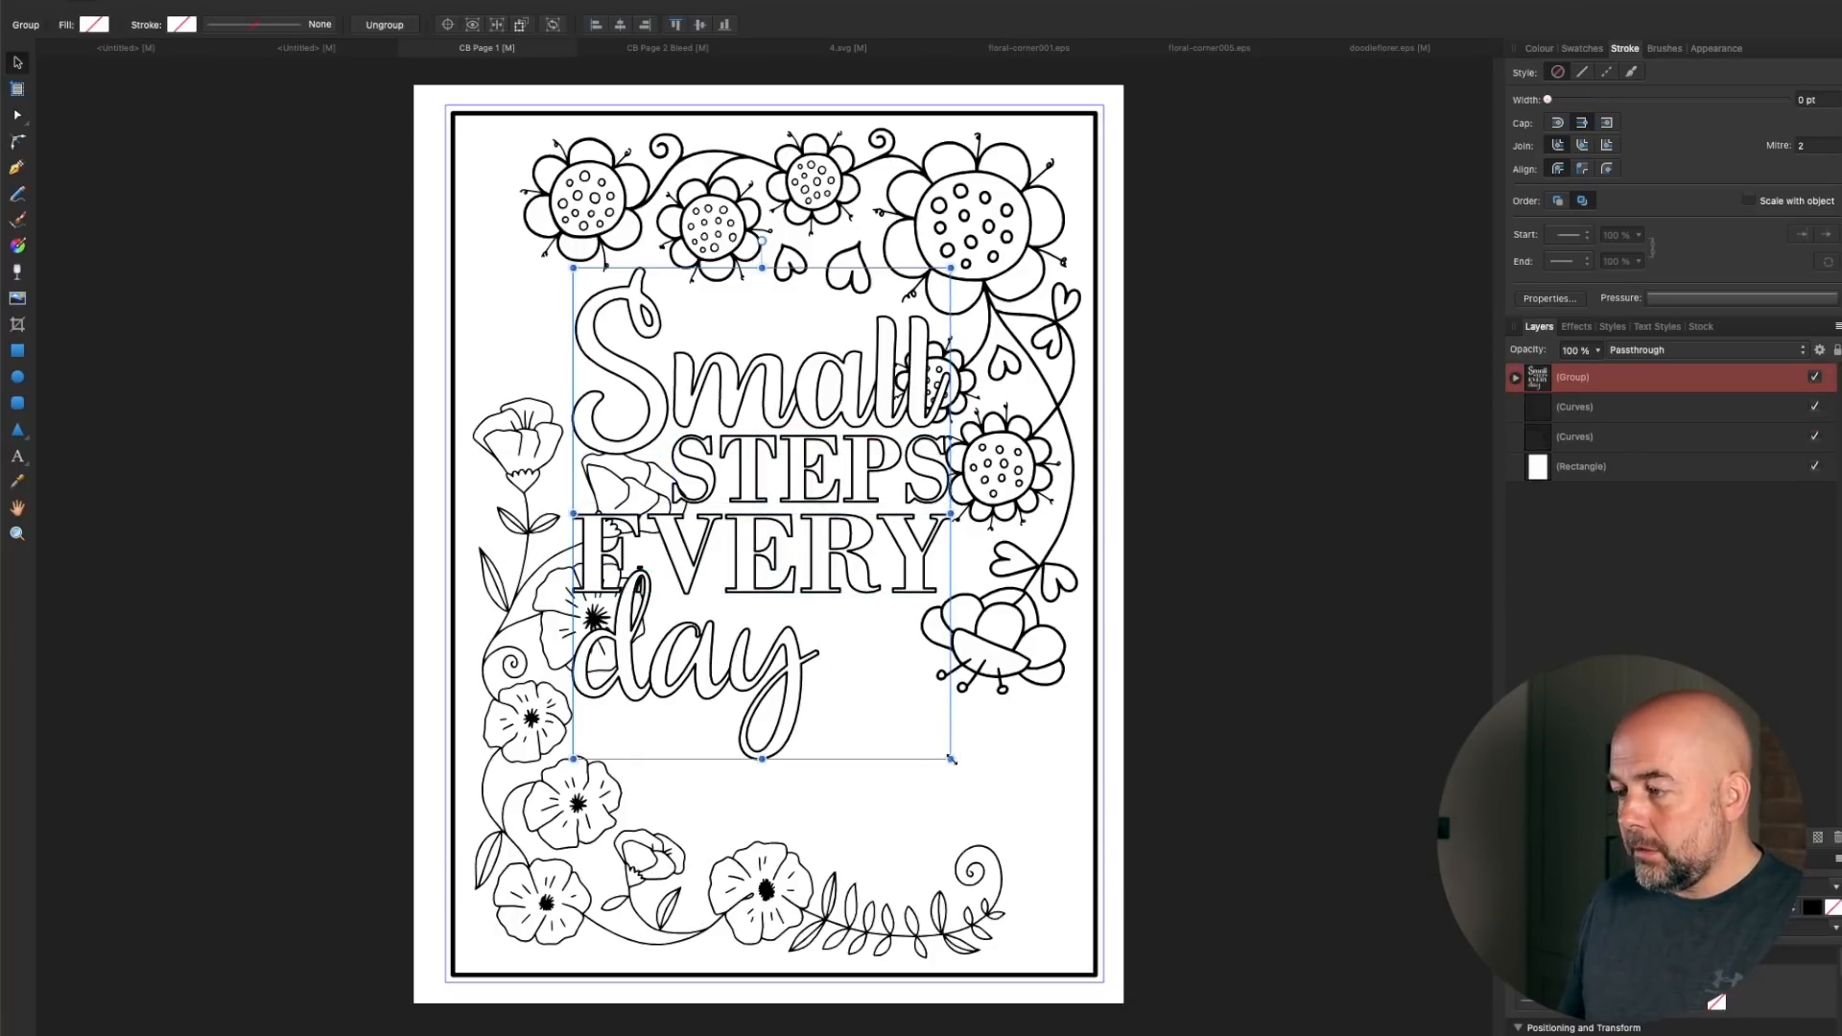
Enlarge the grouped quote slightly so that it overlaps the floral decorations
left_click(951, 759)
left_click_drag(951, 759, 979, 813)
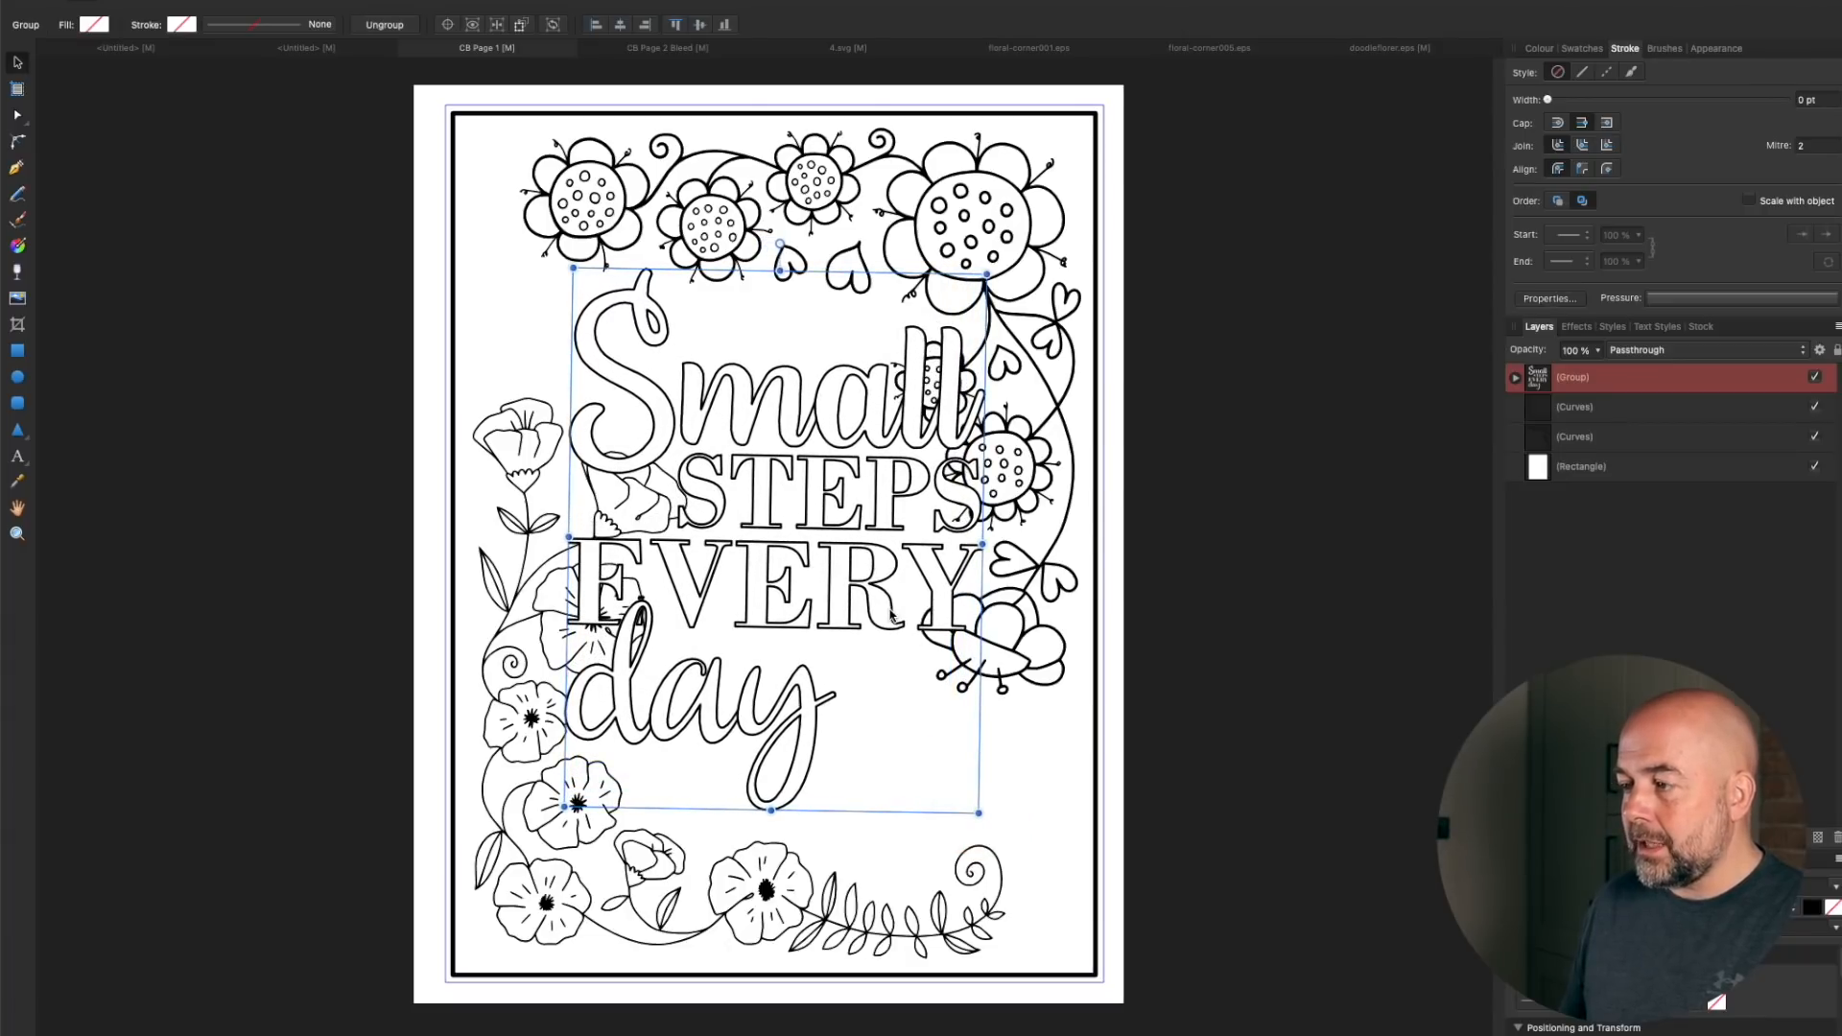
left_click(1213, 639)
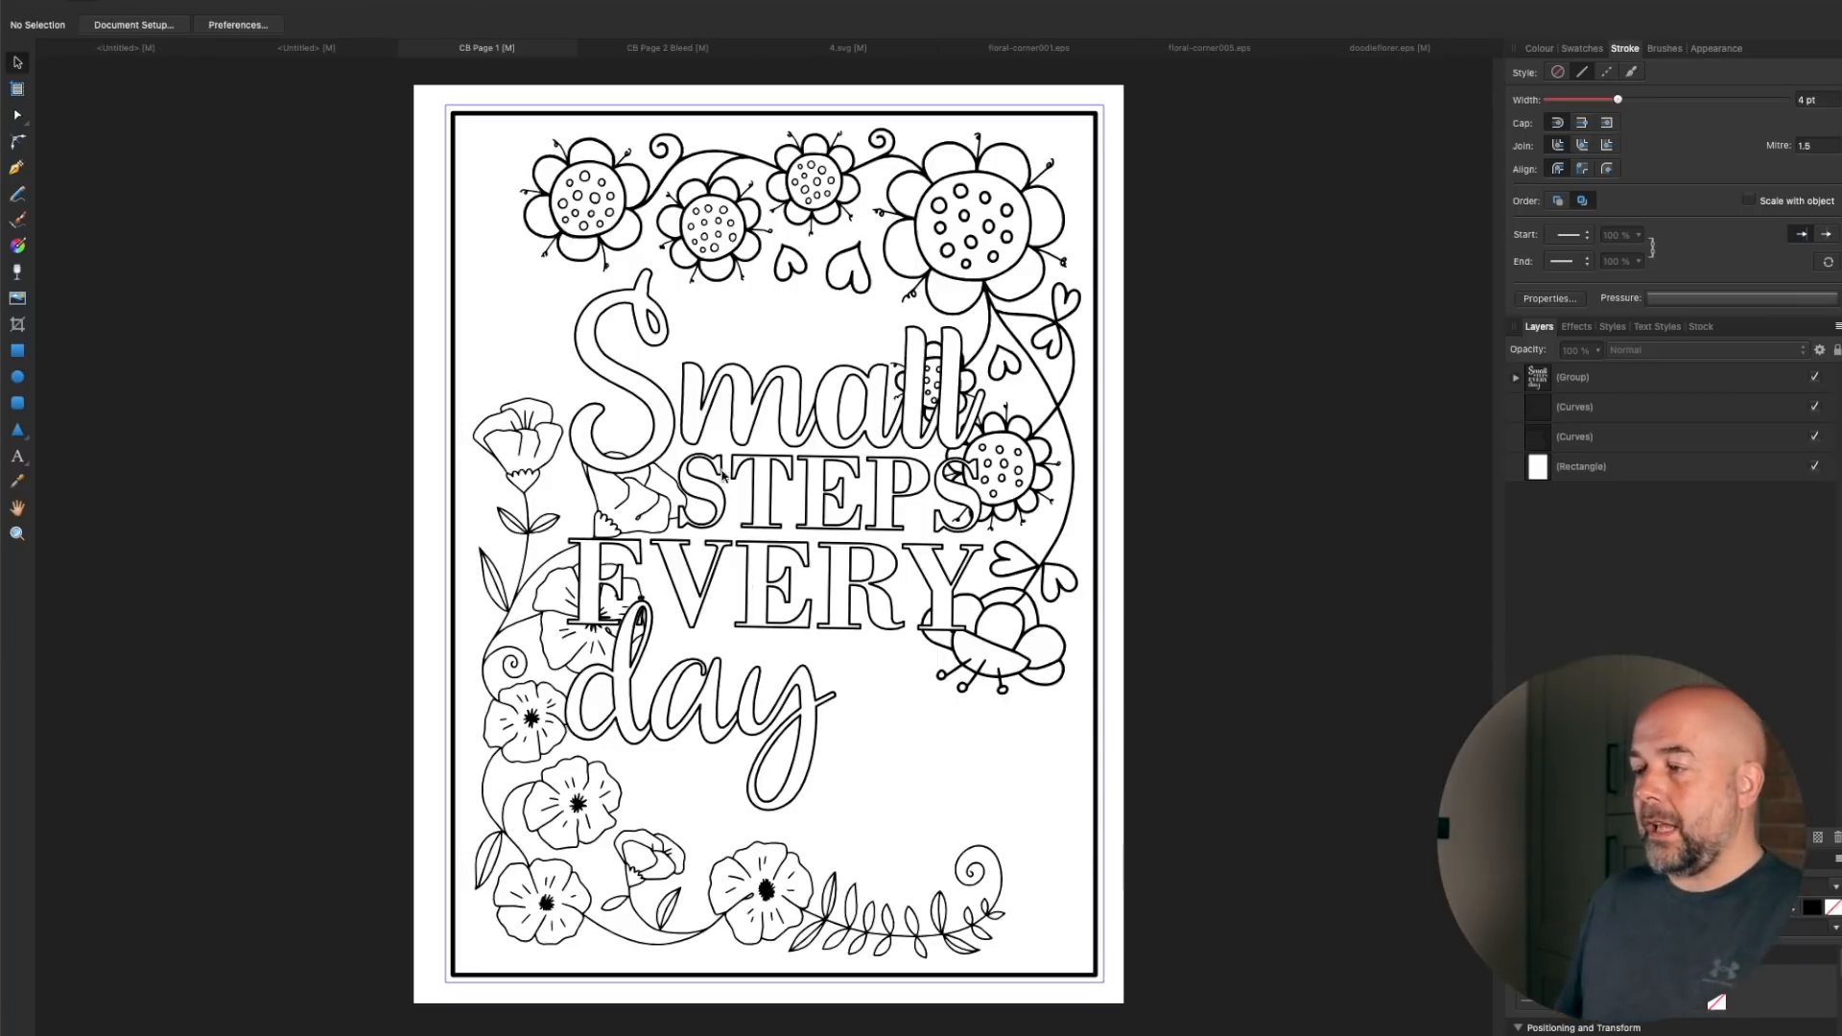
Set the stroke width of both floral corners and the quote group to 1 pt
left_click(942, 278)
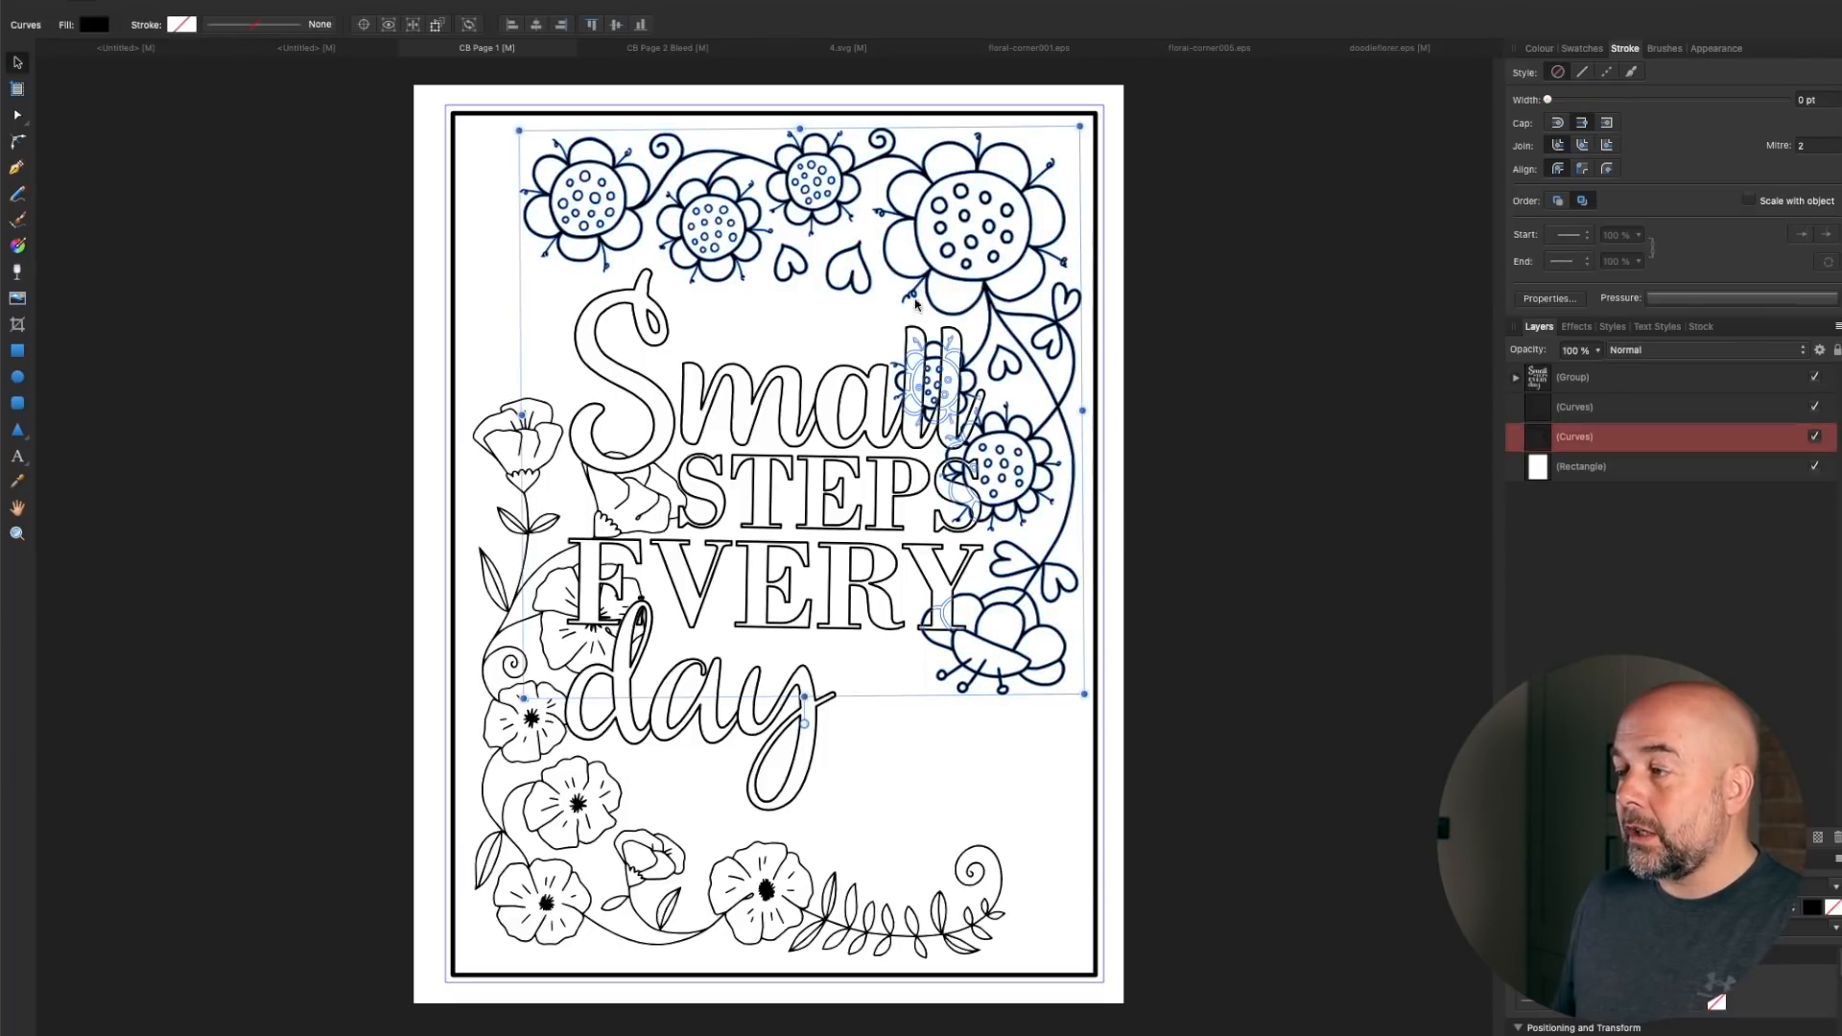
left_click(750, 420, "shift")
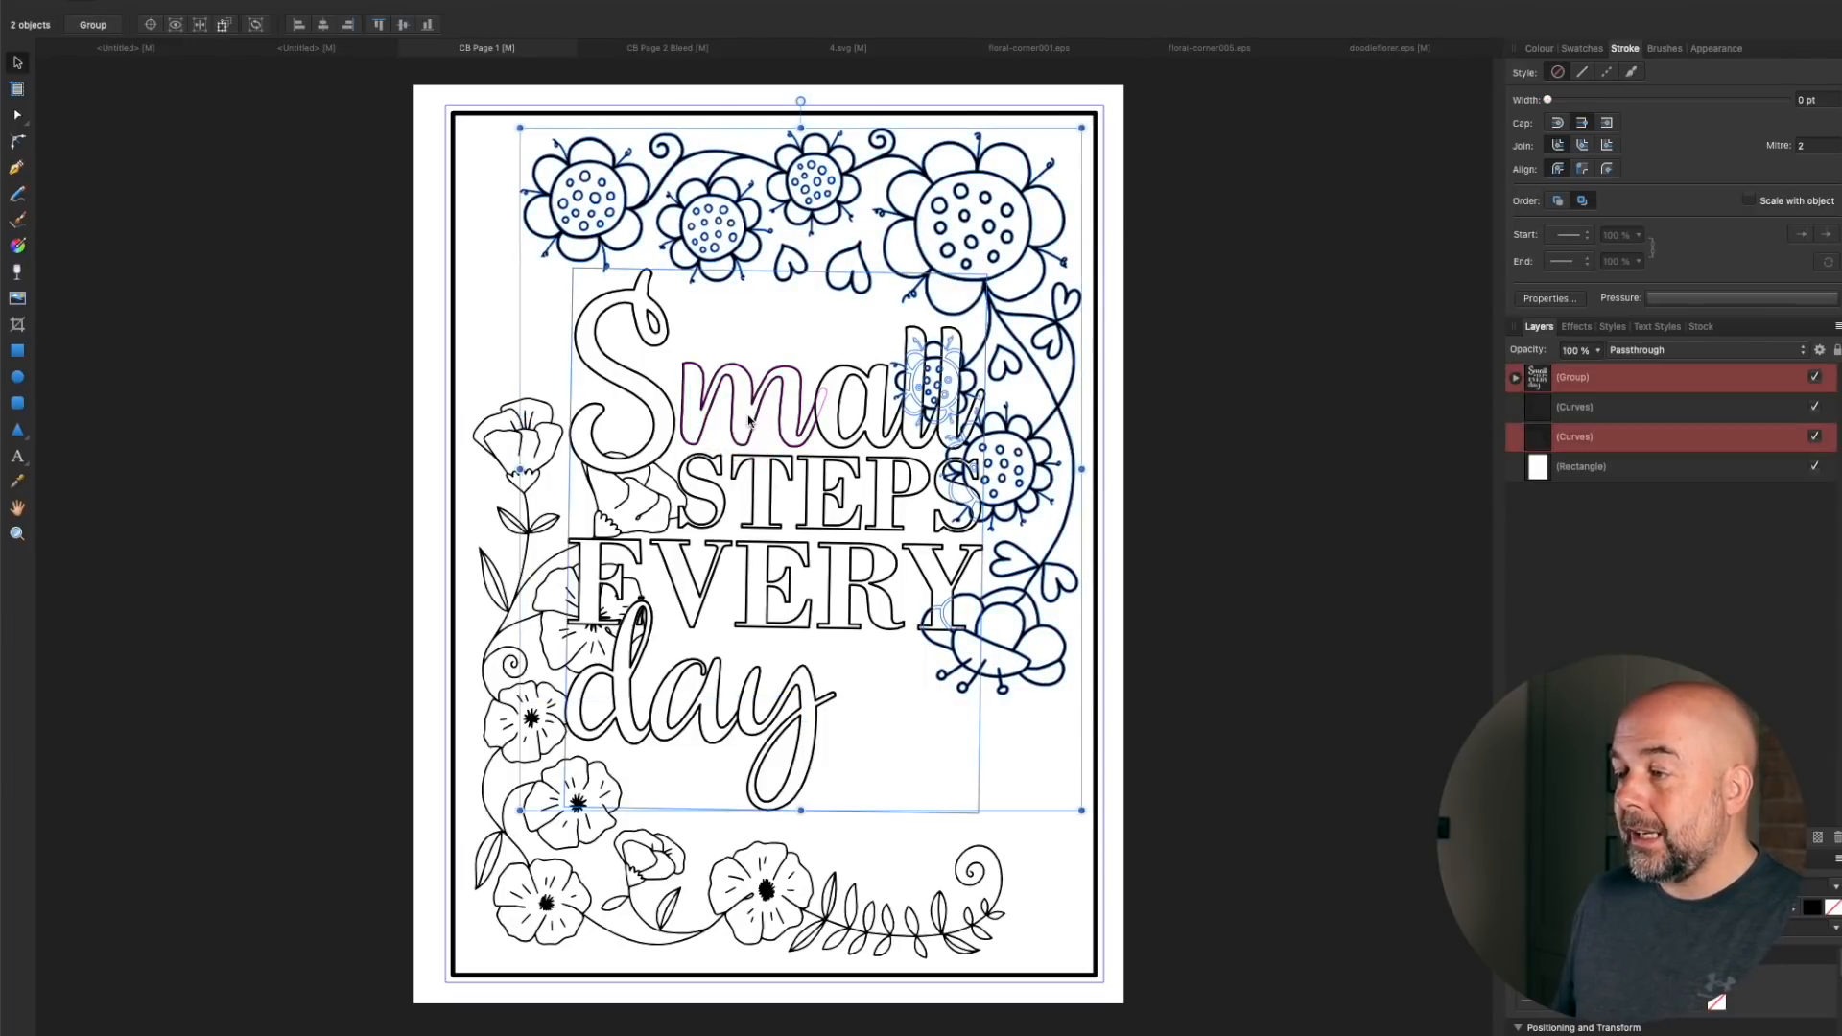
left_click(520, 789, "shift")
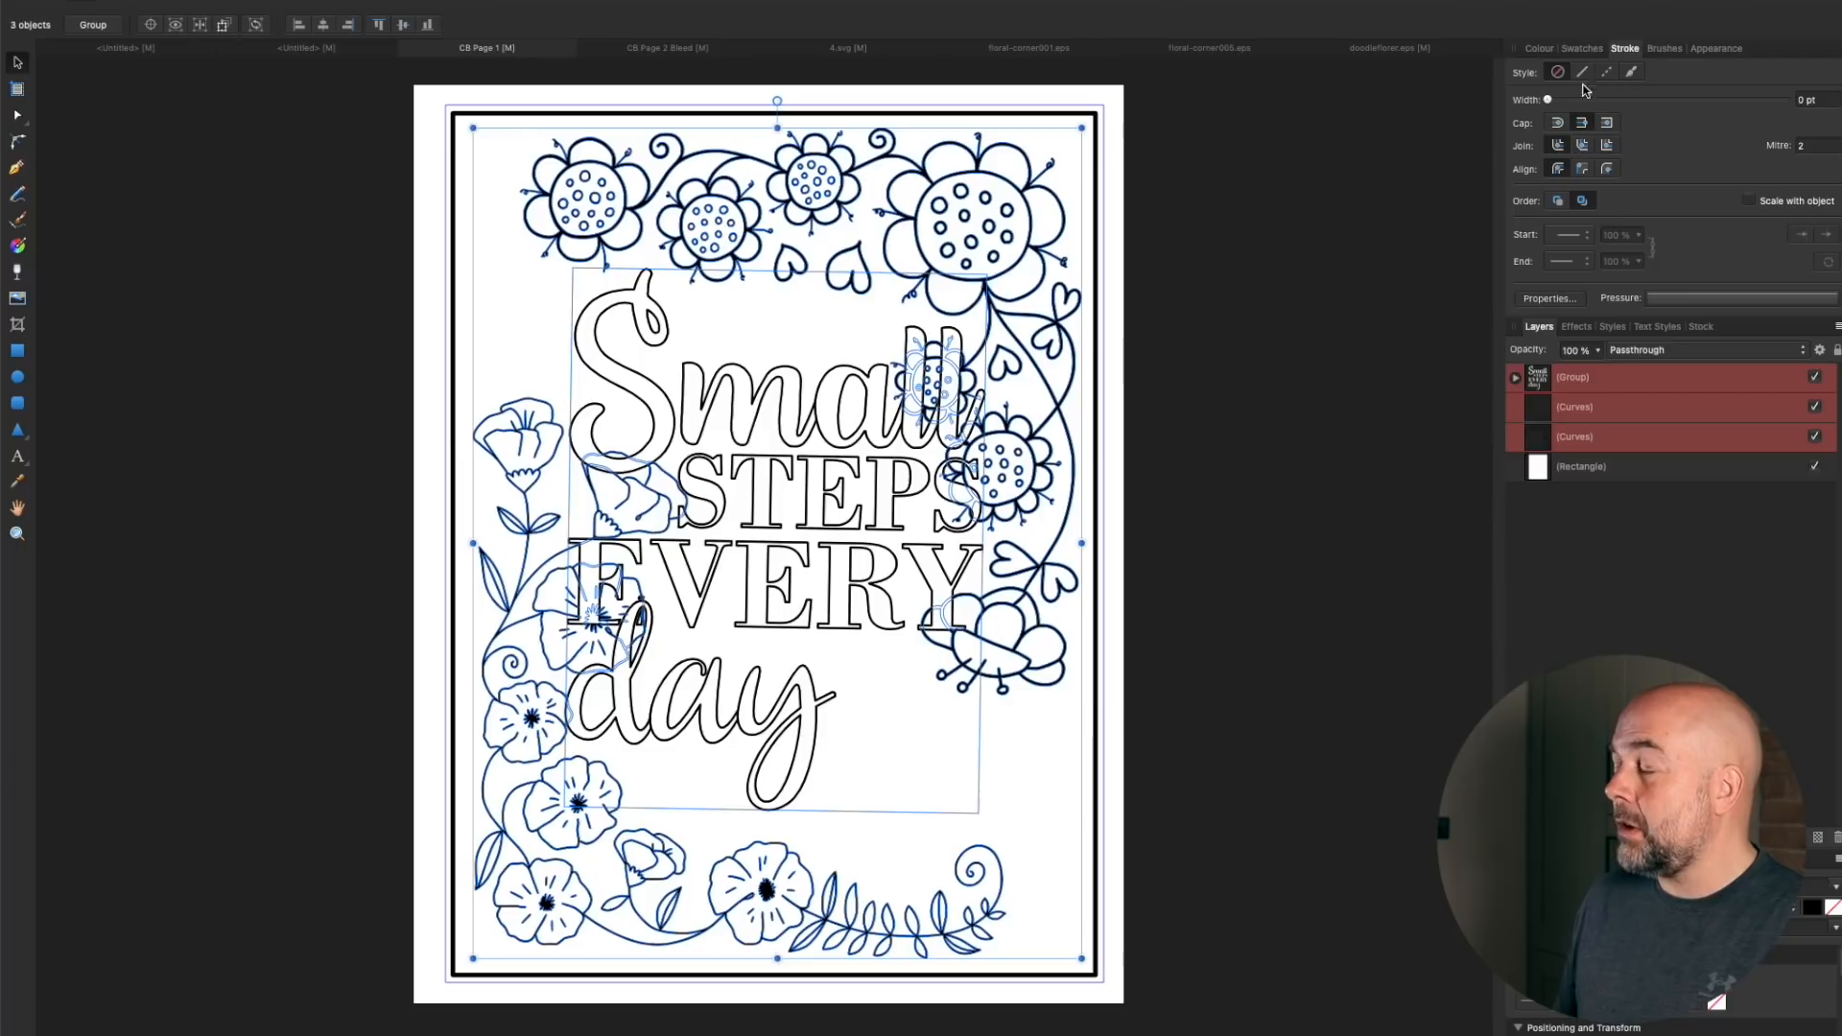
mouse_move(1550, 102)
left_mouse_down()
mouse_move(1643, 101)
mouse_move(1602, 100)
left_mouse_up()
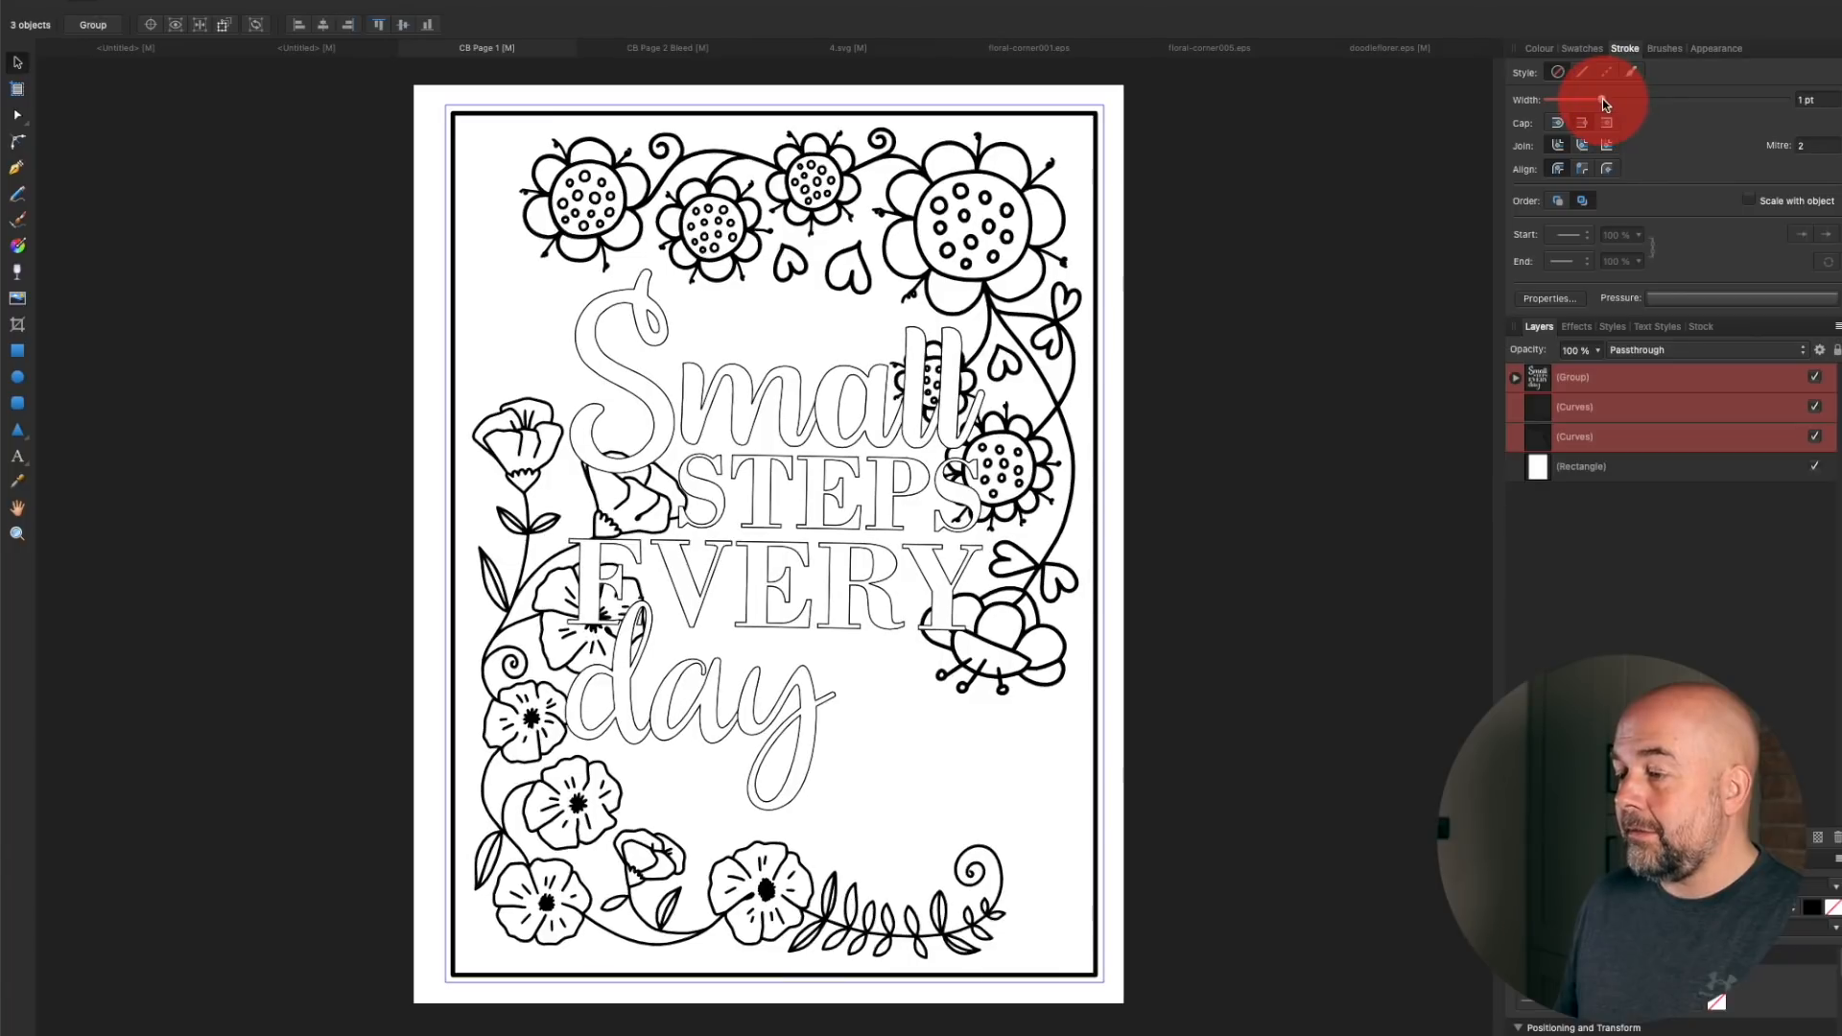
left_click_drag(1603, 100, 1603, 100)
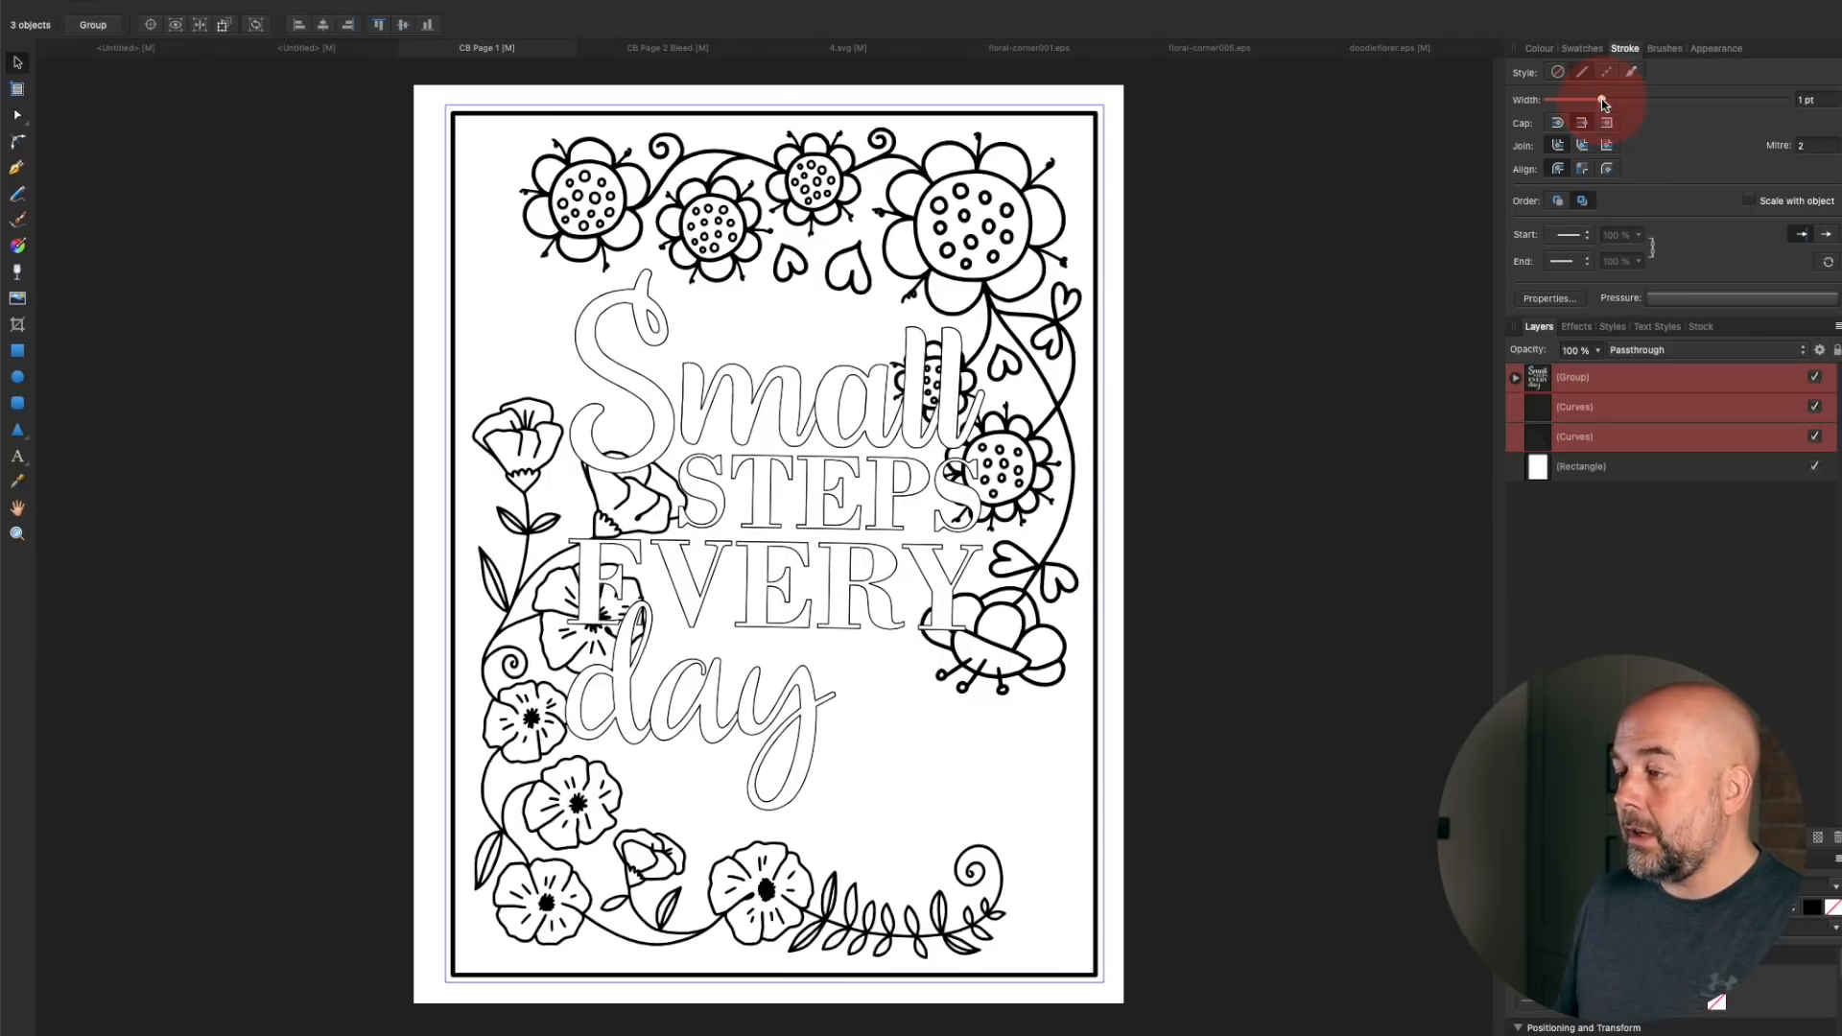
Set the quote group's stroke width to 2.5 pt
left_click(882, 629)
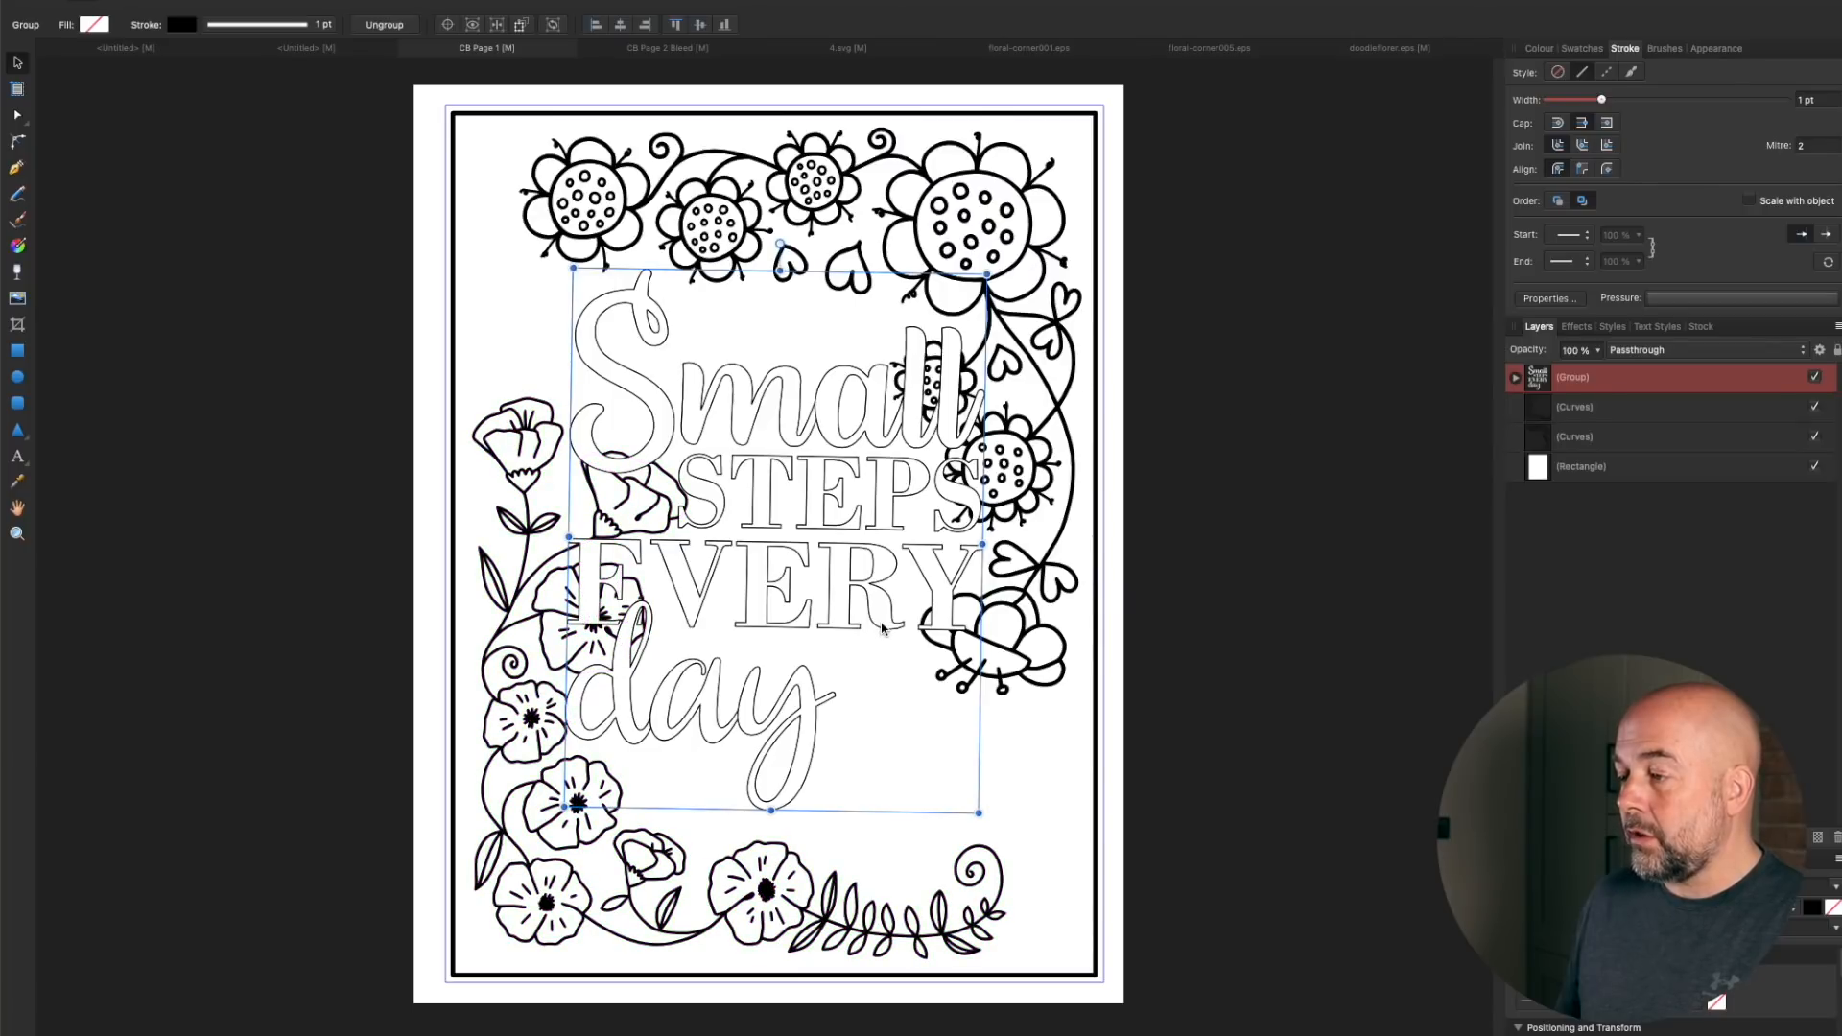
left_click_drag(1601, 100, 1612, 102)
left_click(1380, 317)
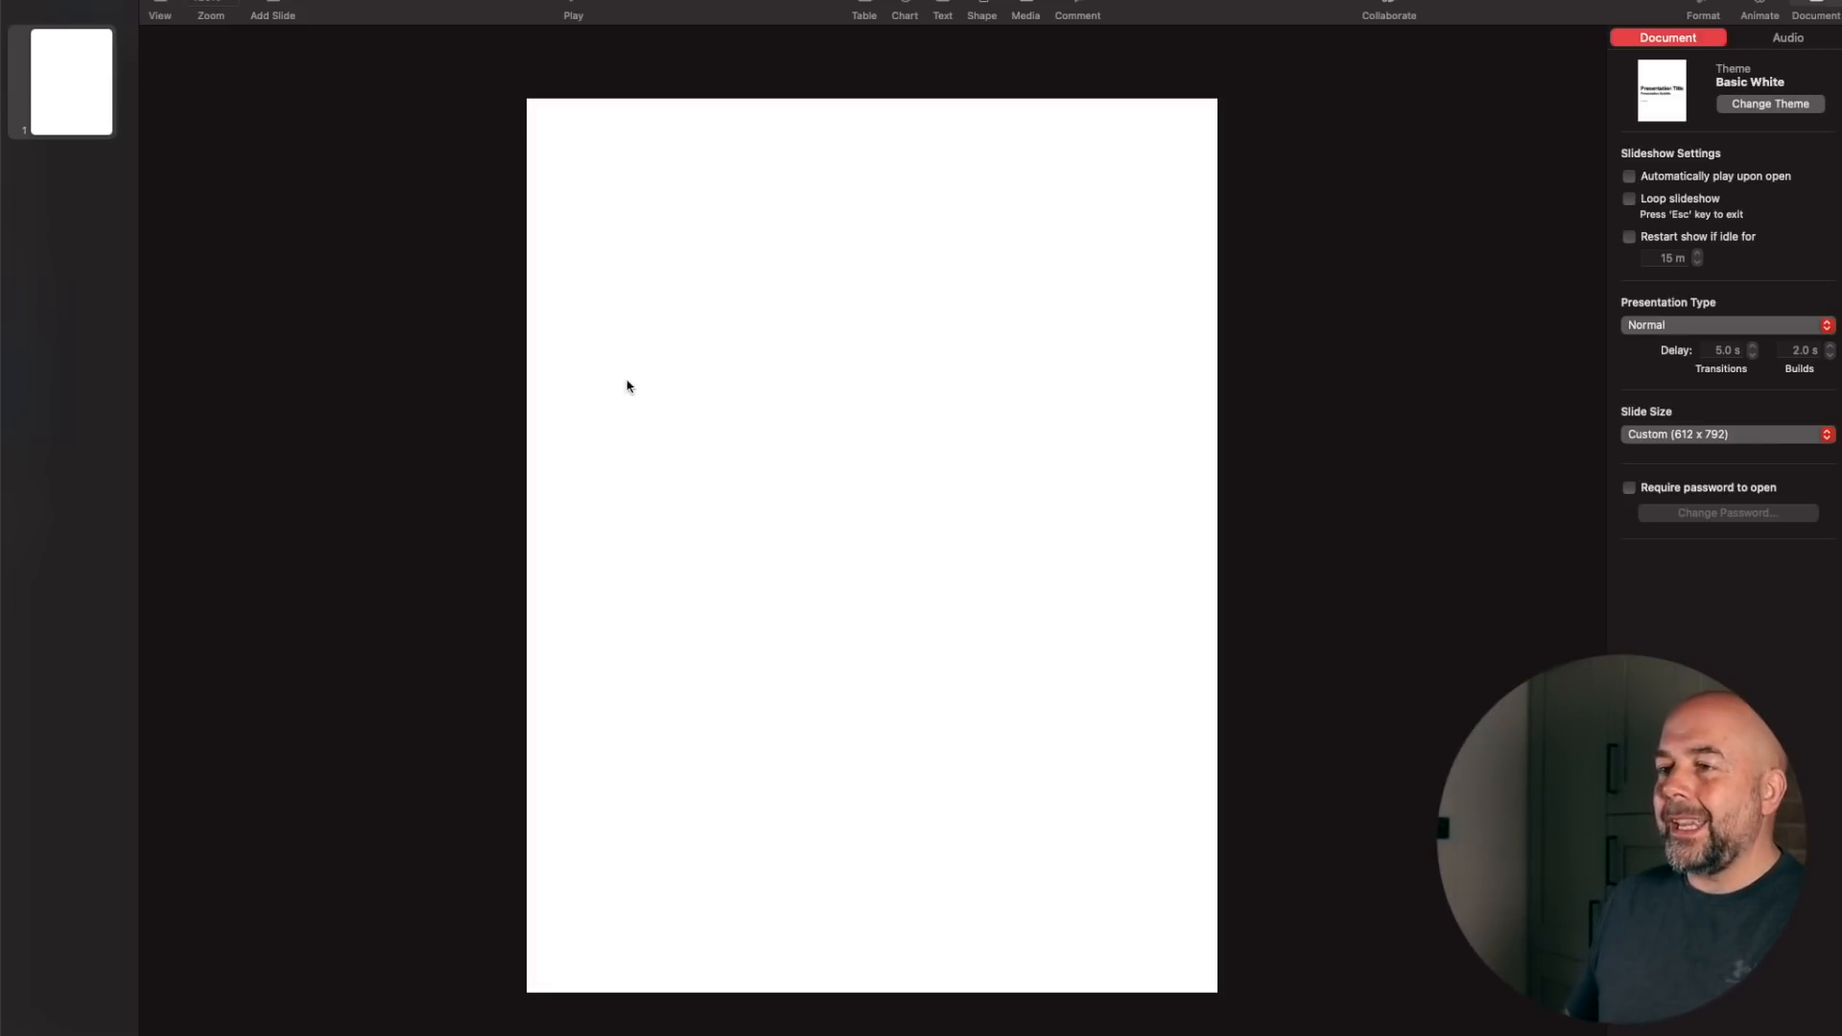
Switch to the Keynote presentation, copy its blank 612 x 792 slide, and paste more than 20 copies of it
left_click(88, 123)
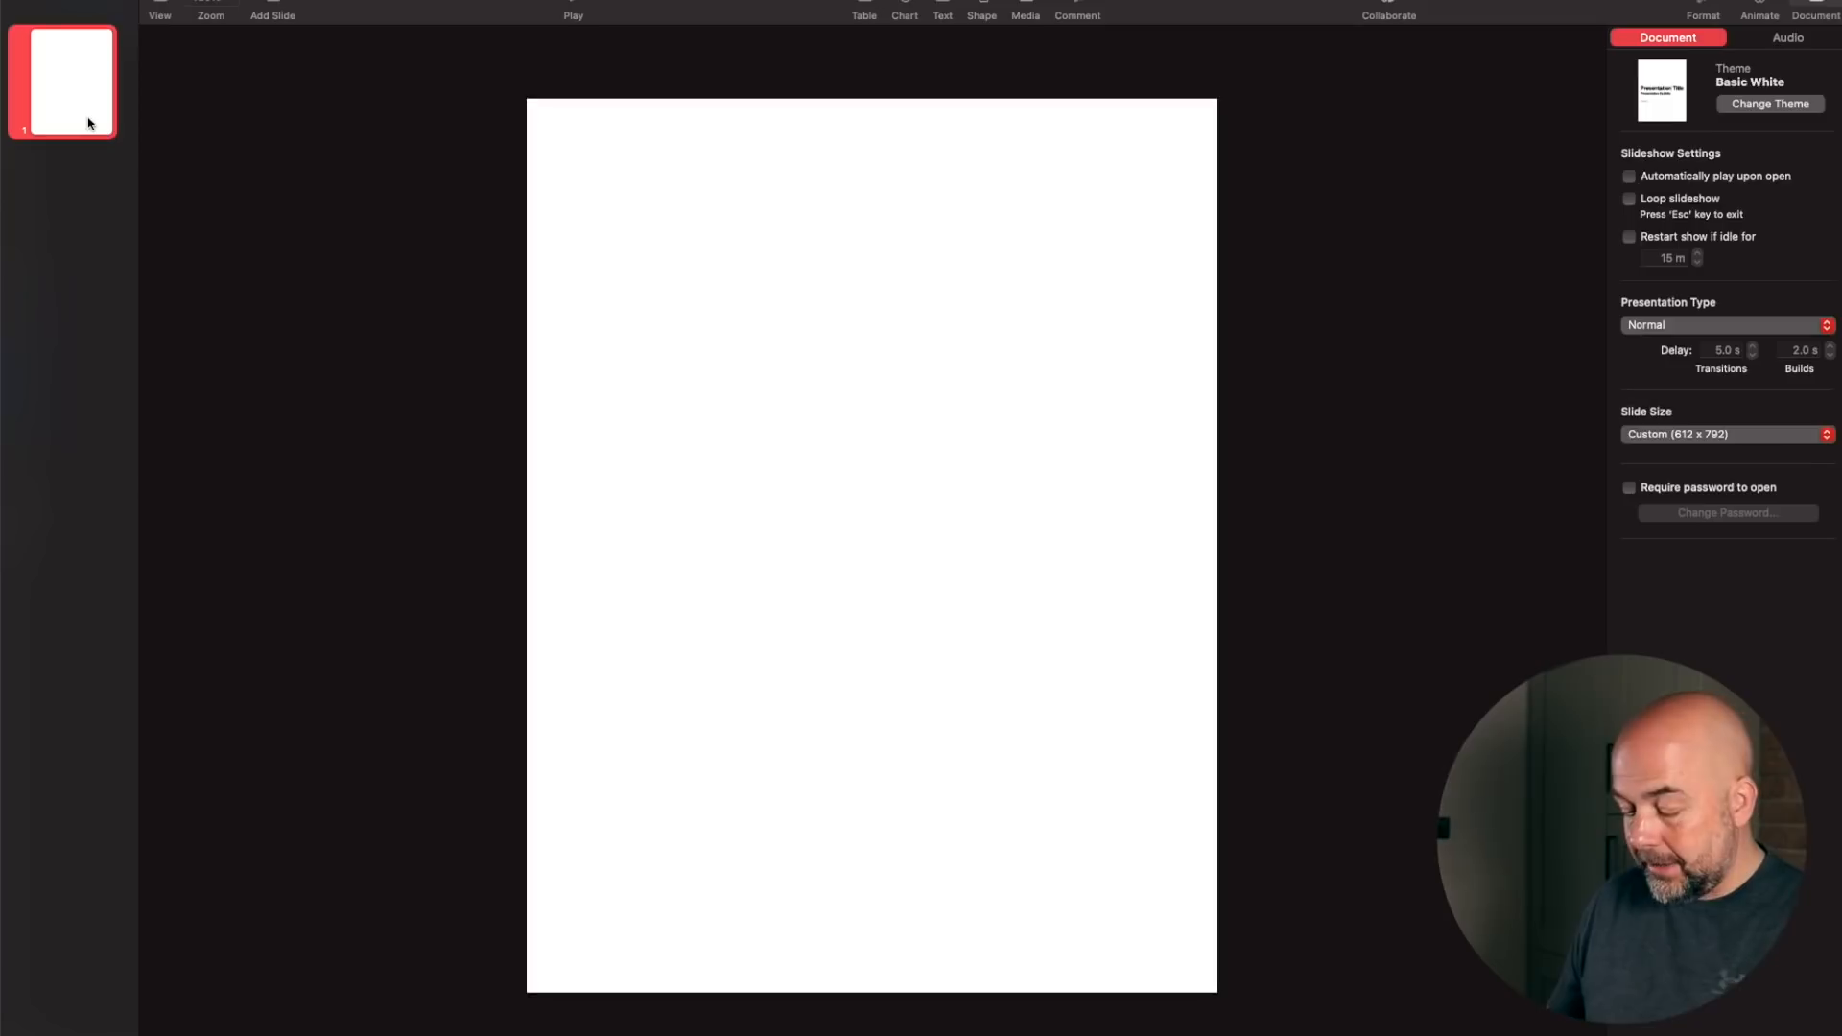
key("super+c")
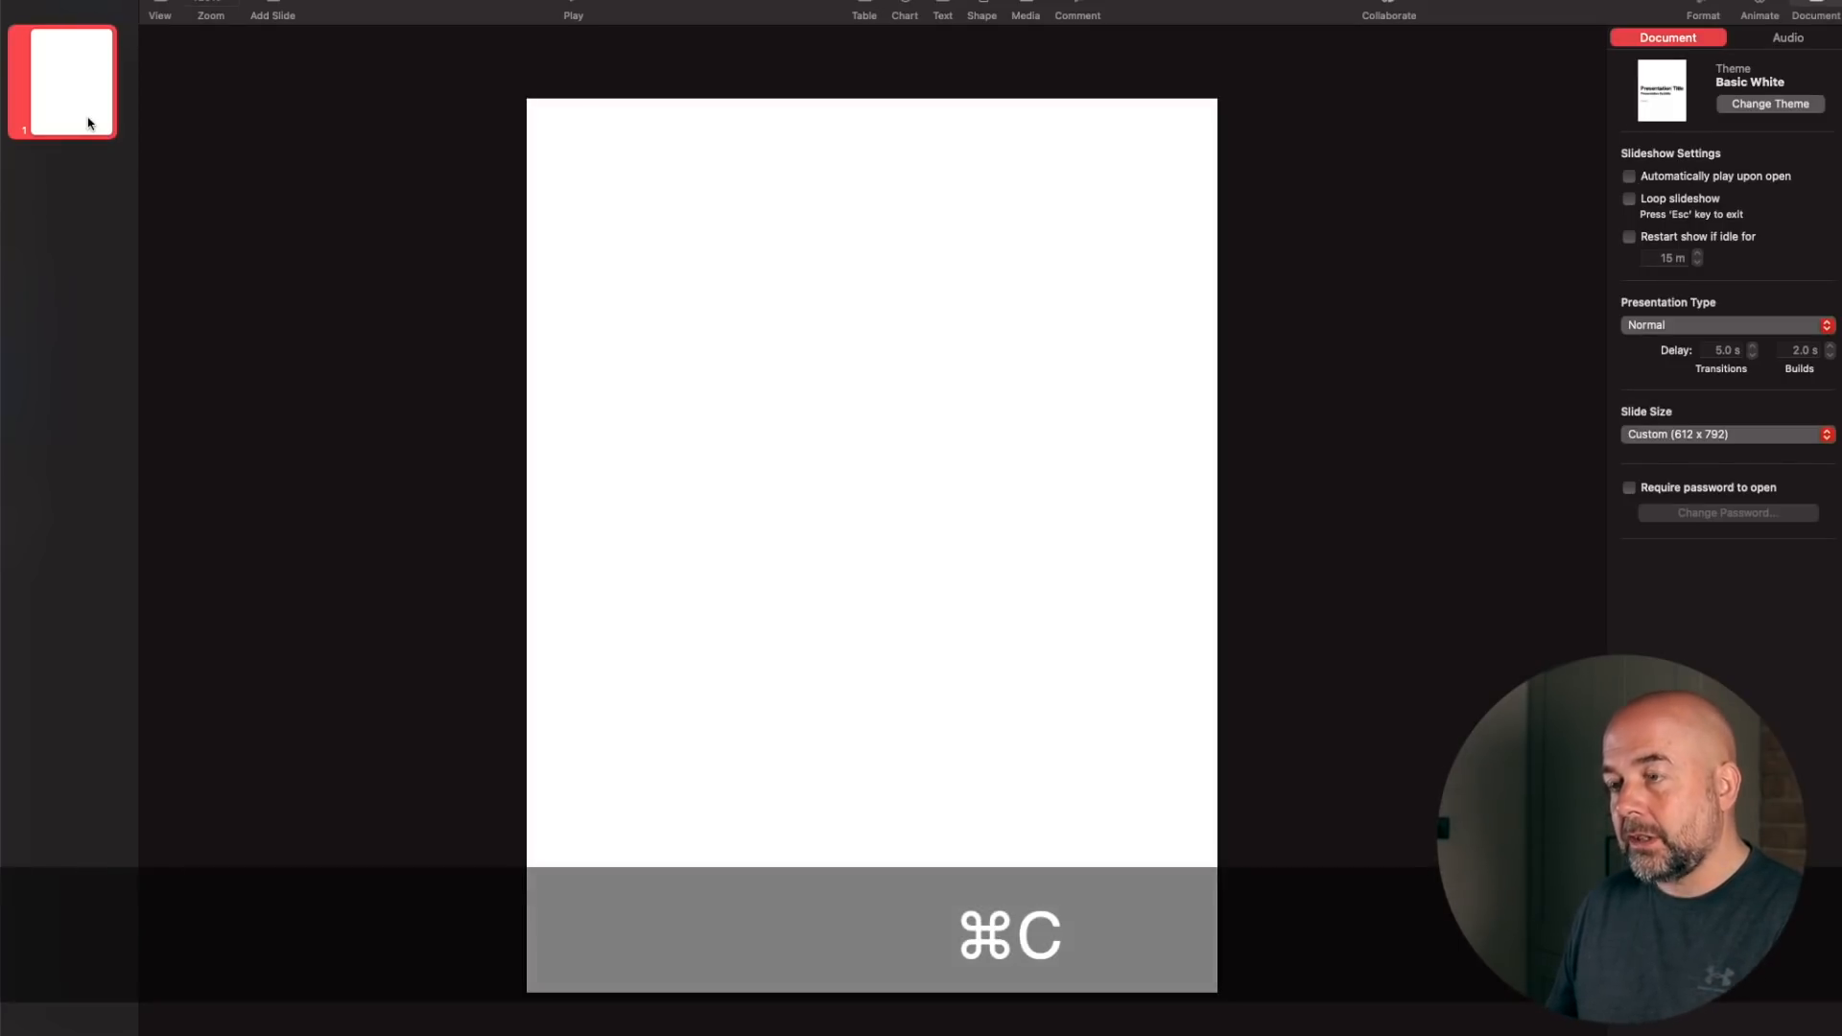
key("super+v")
key("super+v")
key("super+v")
key("super+v")
key("super+v")
key("super+v")
key("super+v")
key("super+v")
key("super+v")
key("super+v")
key("super+v")
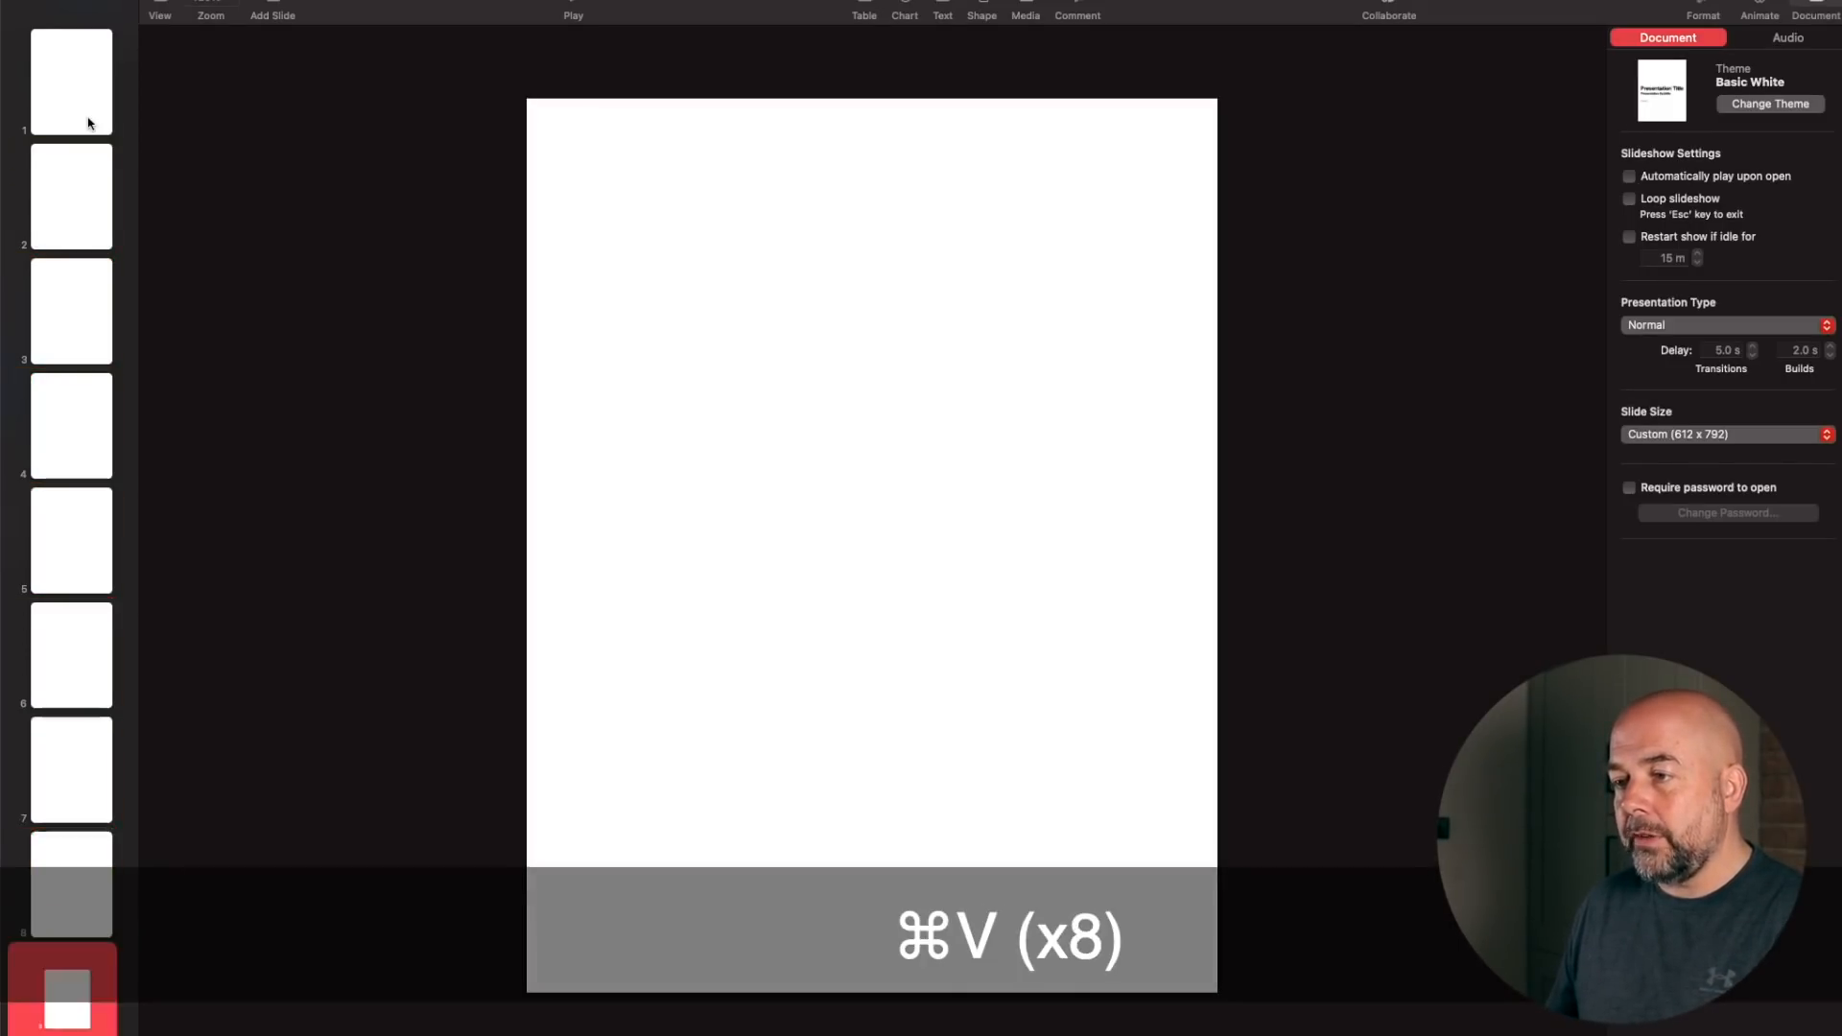
key("super+v")
key("super+v")
key("super+v")
key("super+v")
key("super+v")
key("super+v")
key("super+v")
key("super+v")
key("super+v")
key("super+v")
key("super+v")
key("super+v")
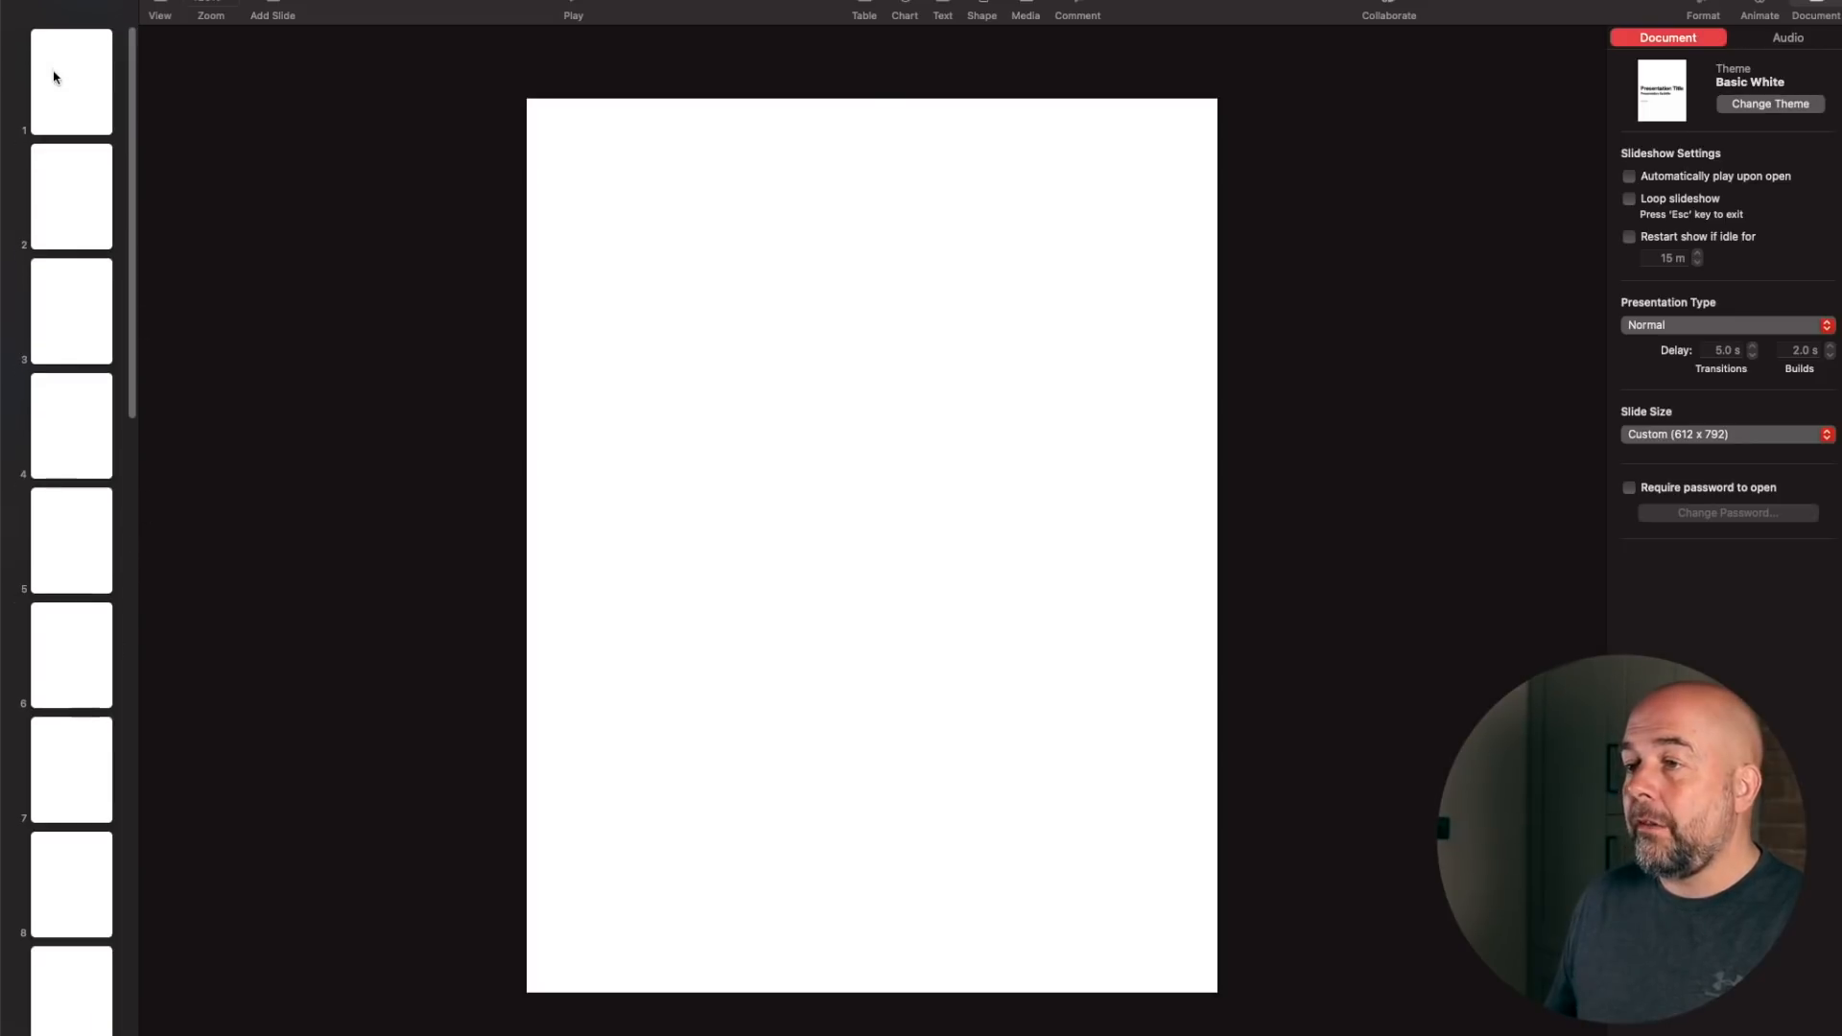
Try copying all four objects of the coloring page from CB Page 1 onto the first Keynote slide
left_click(54, 78)
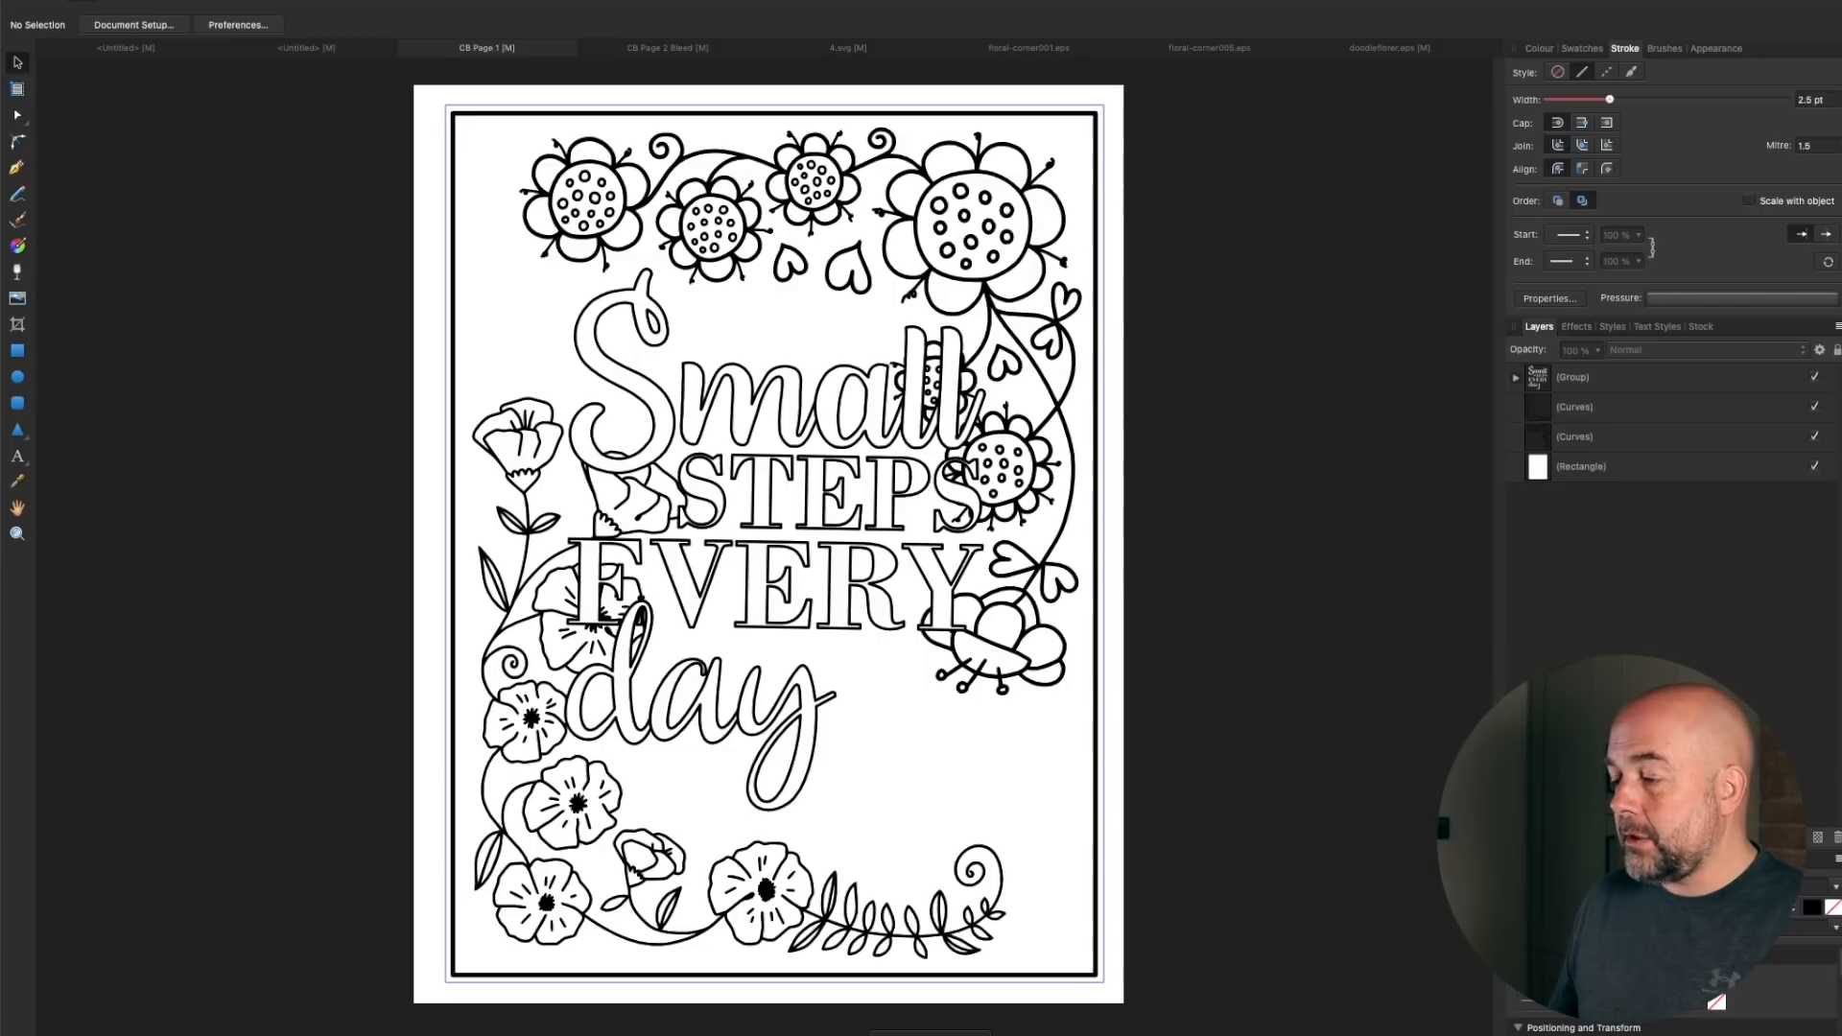
left_click_drag(333, 86, 1265, 1019)
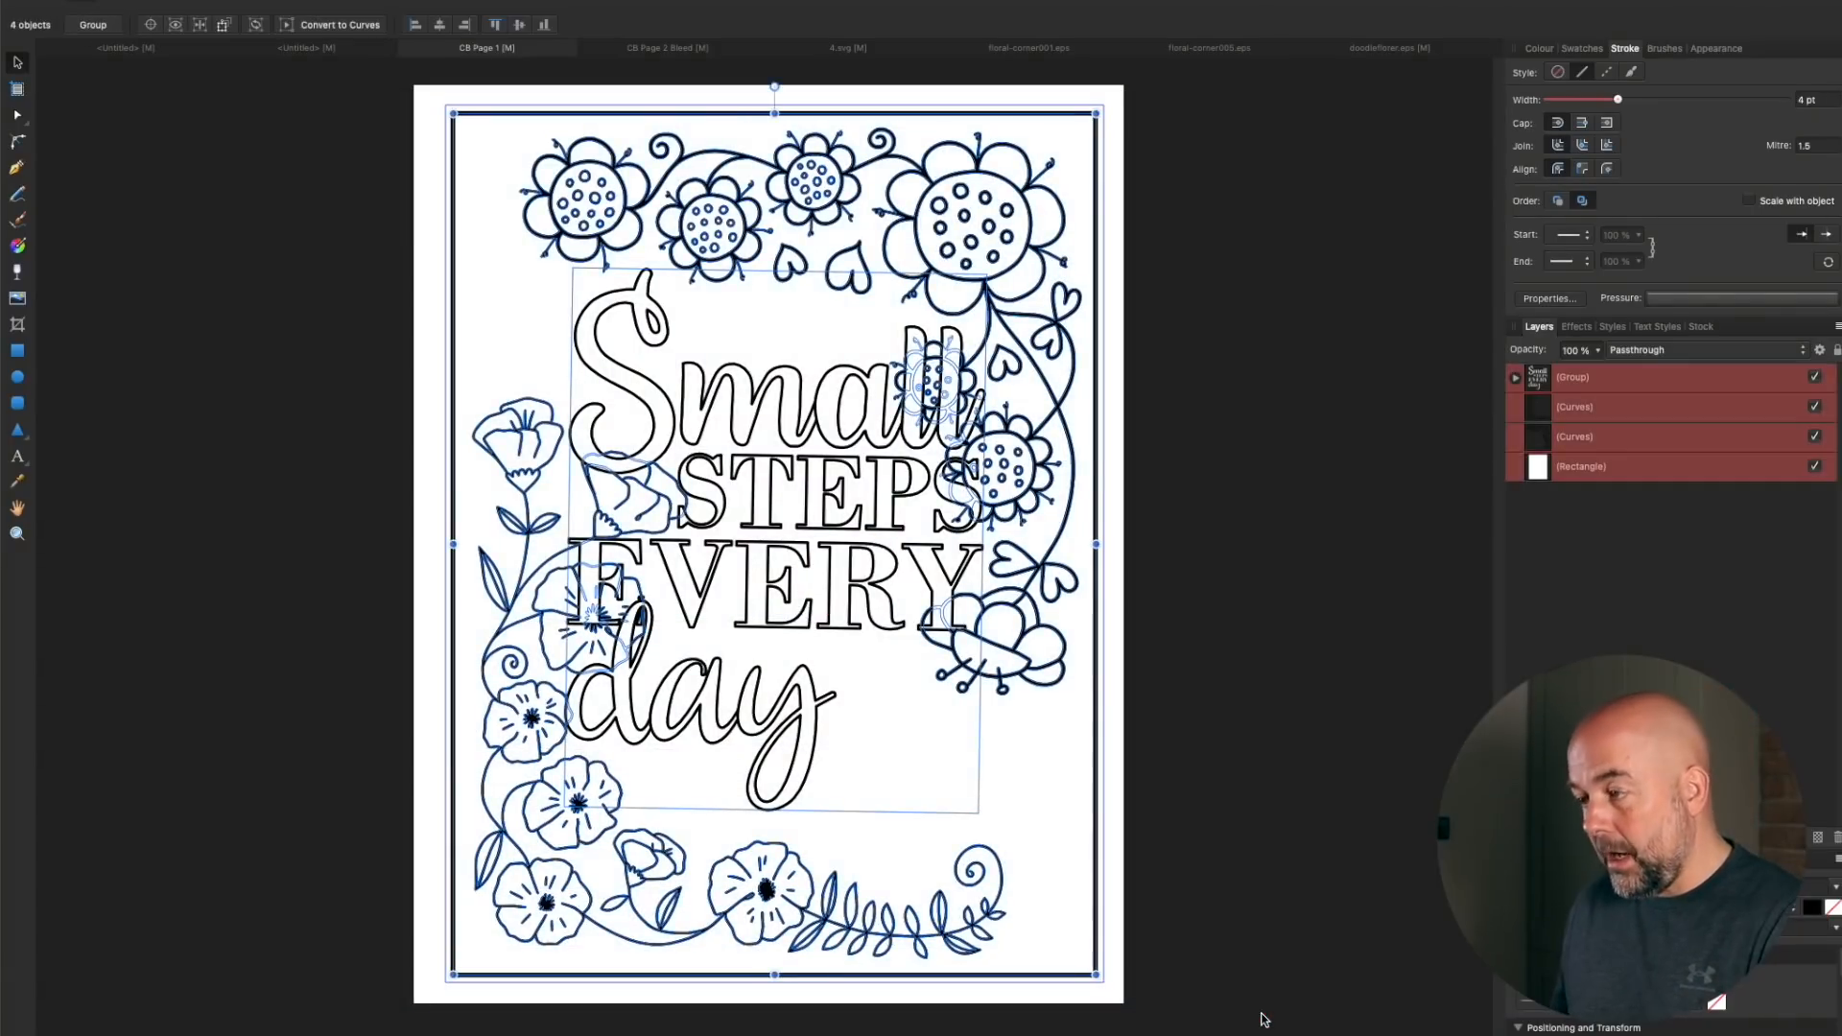
key("super+c")
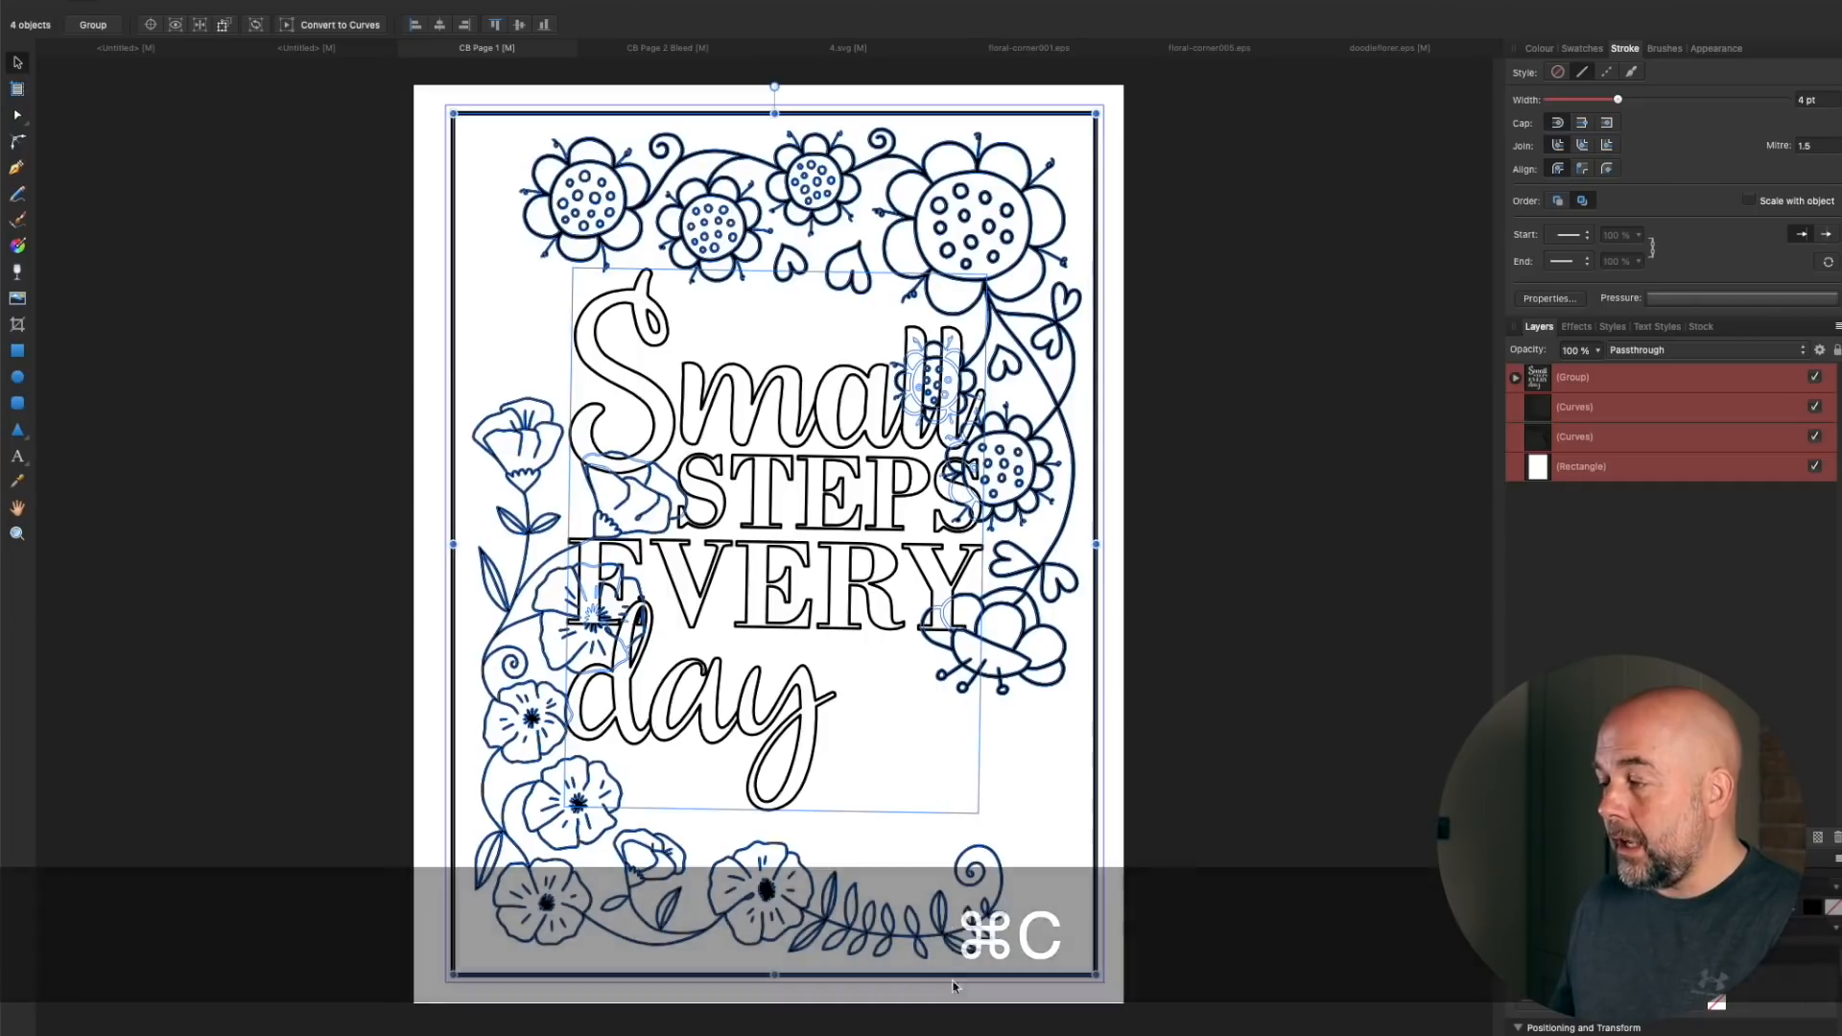
key("super+v")
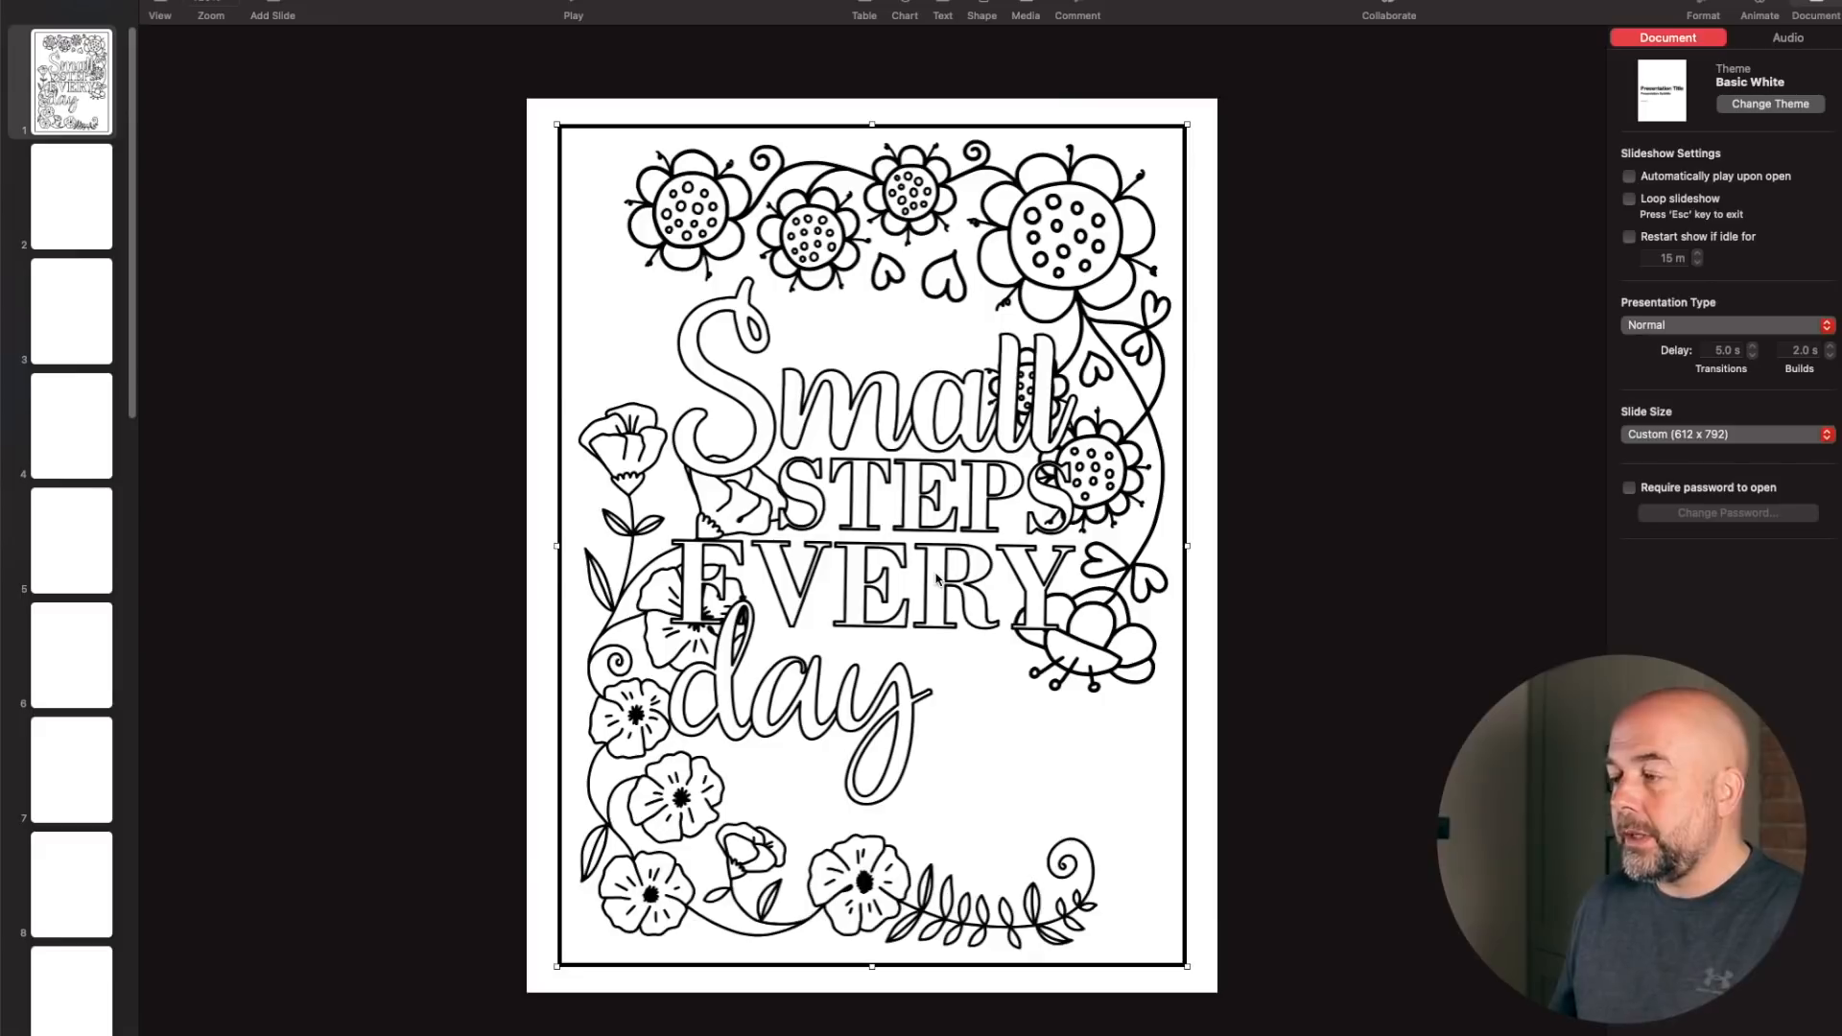
key("BackSpace")
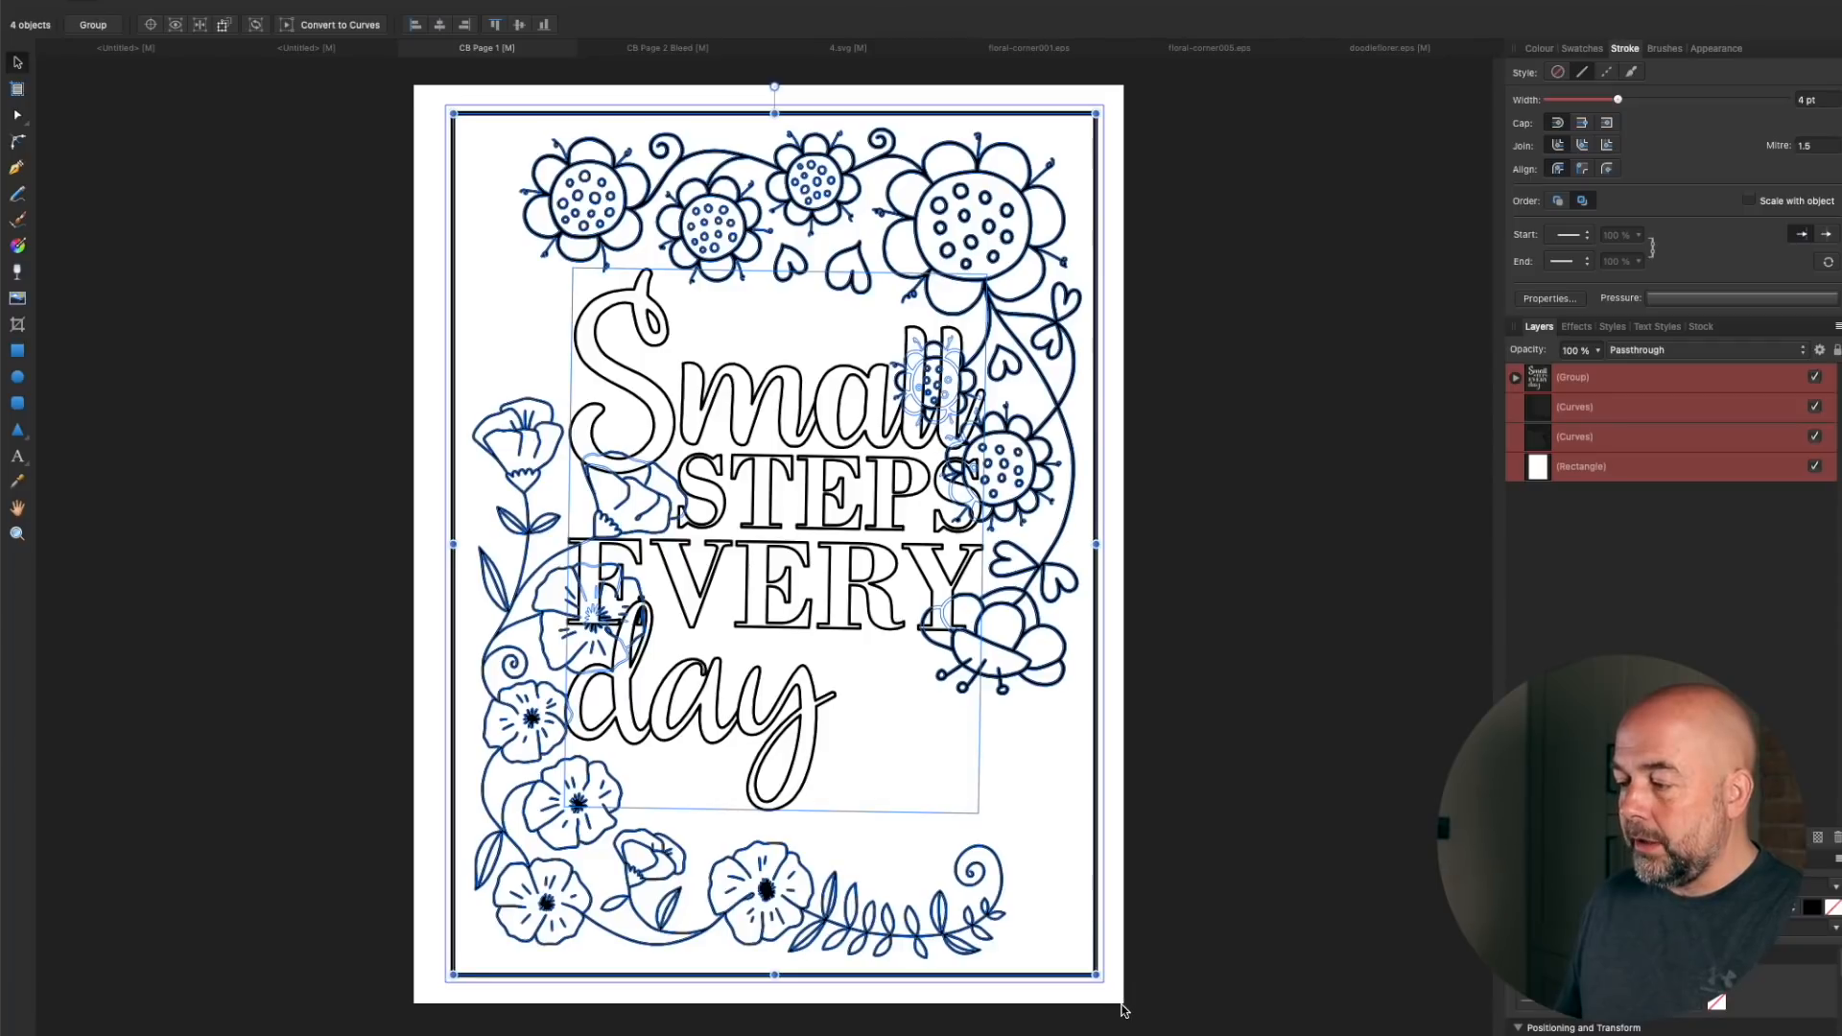
Draw a rectangle covering the whole page, edge to edge, and remove both its stroke and its fill
left_click(17, 351)
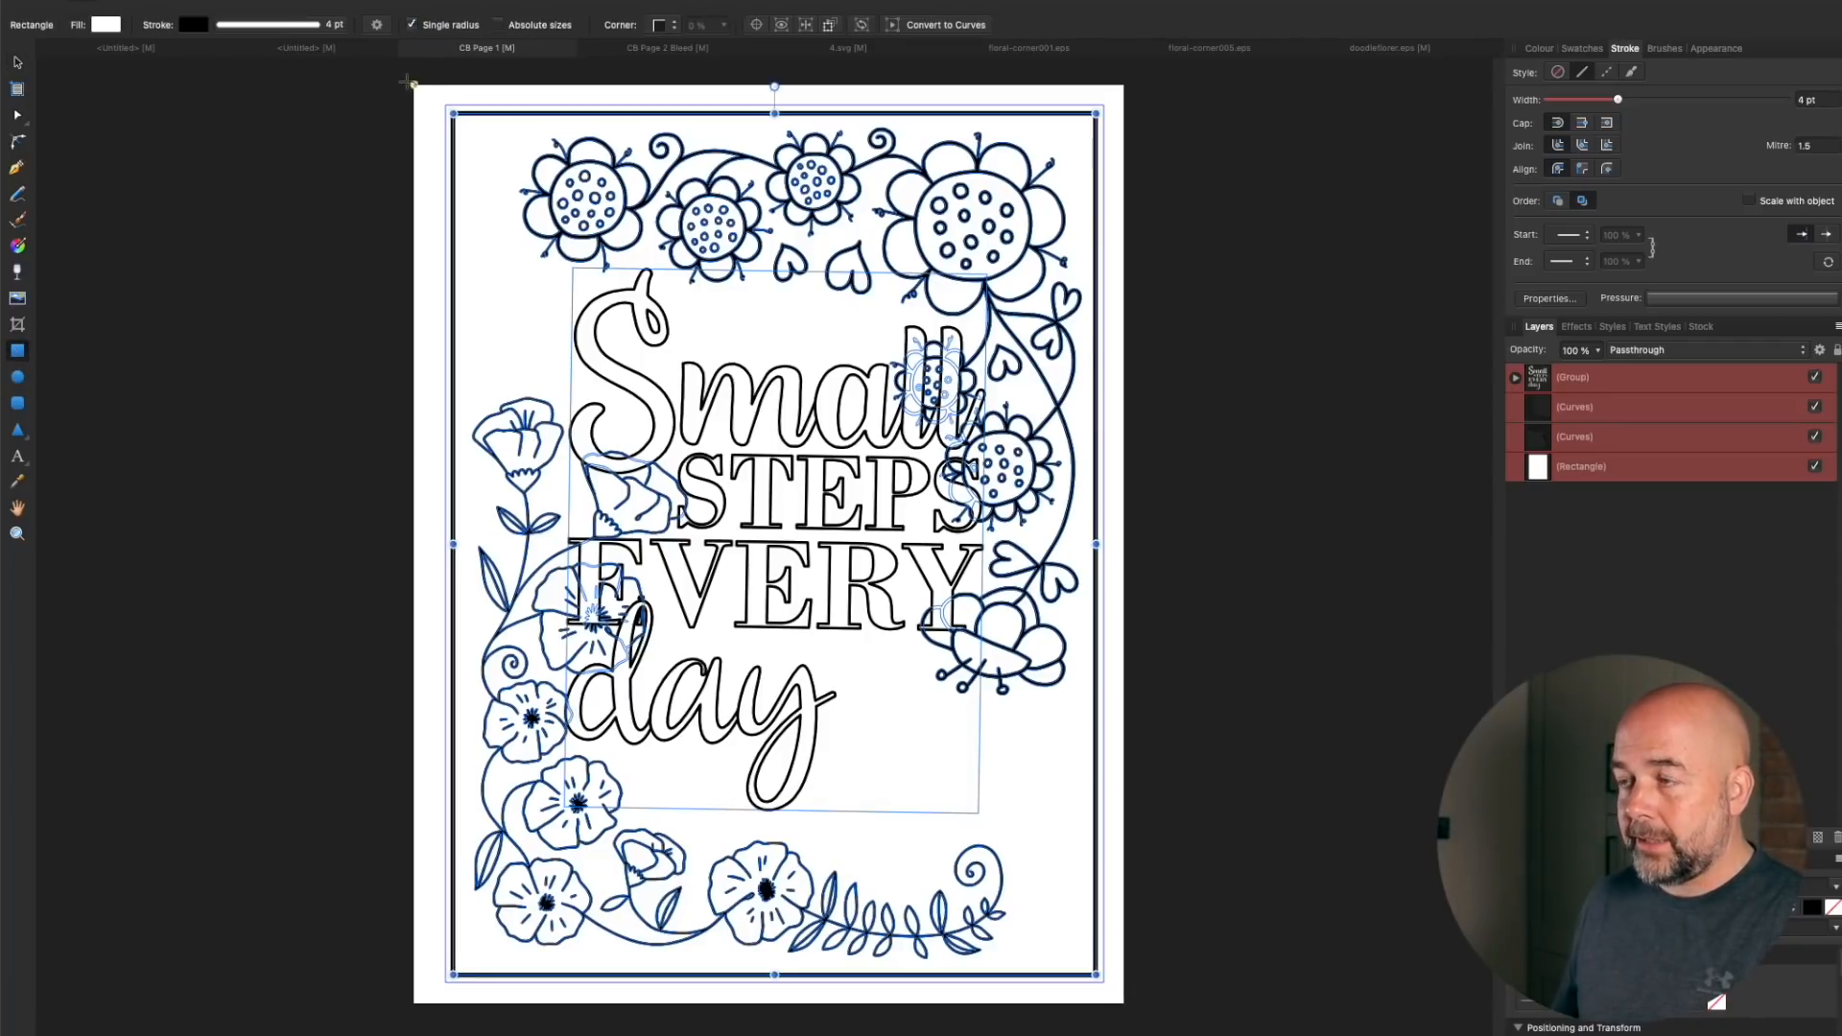
left_click_drag(415, 85, 1124, 1004)
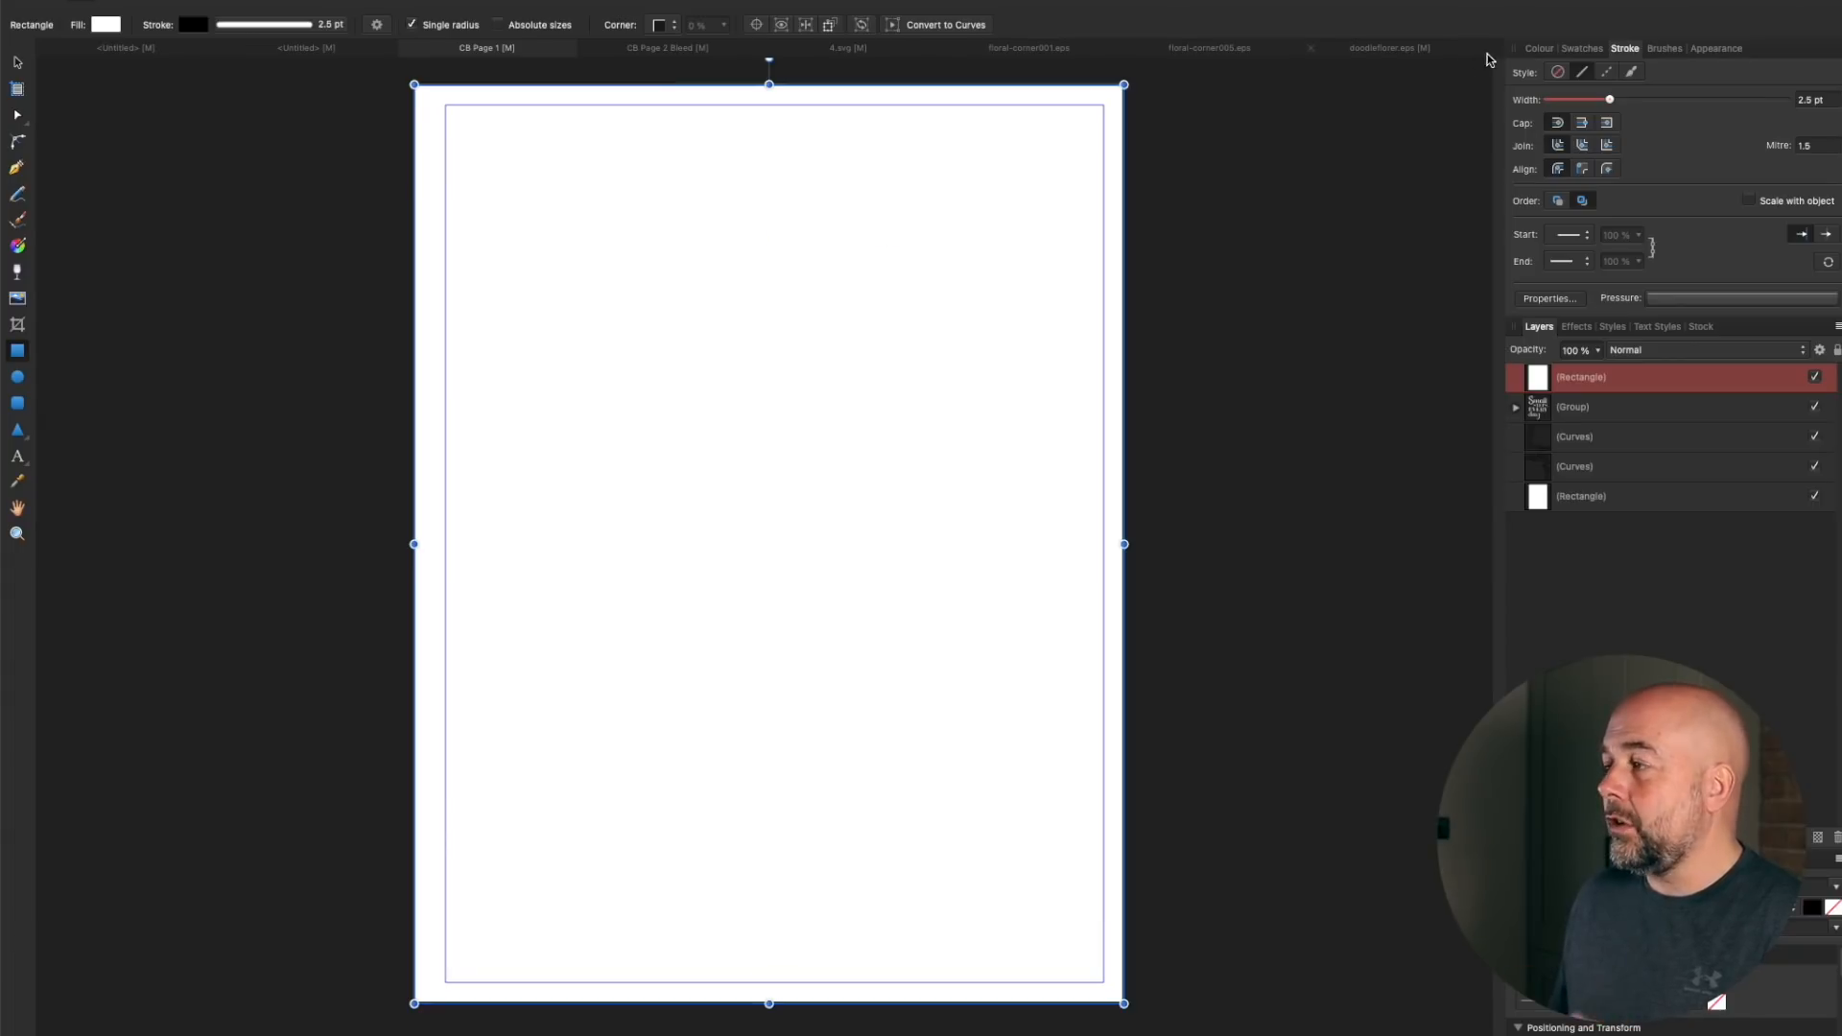
left_click(1540, 48)
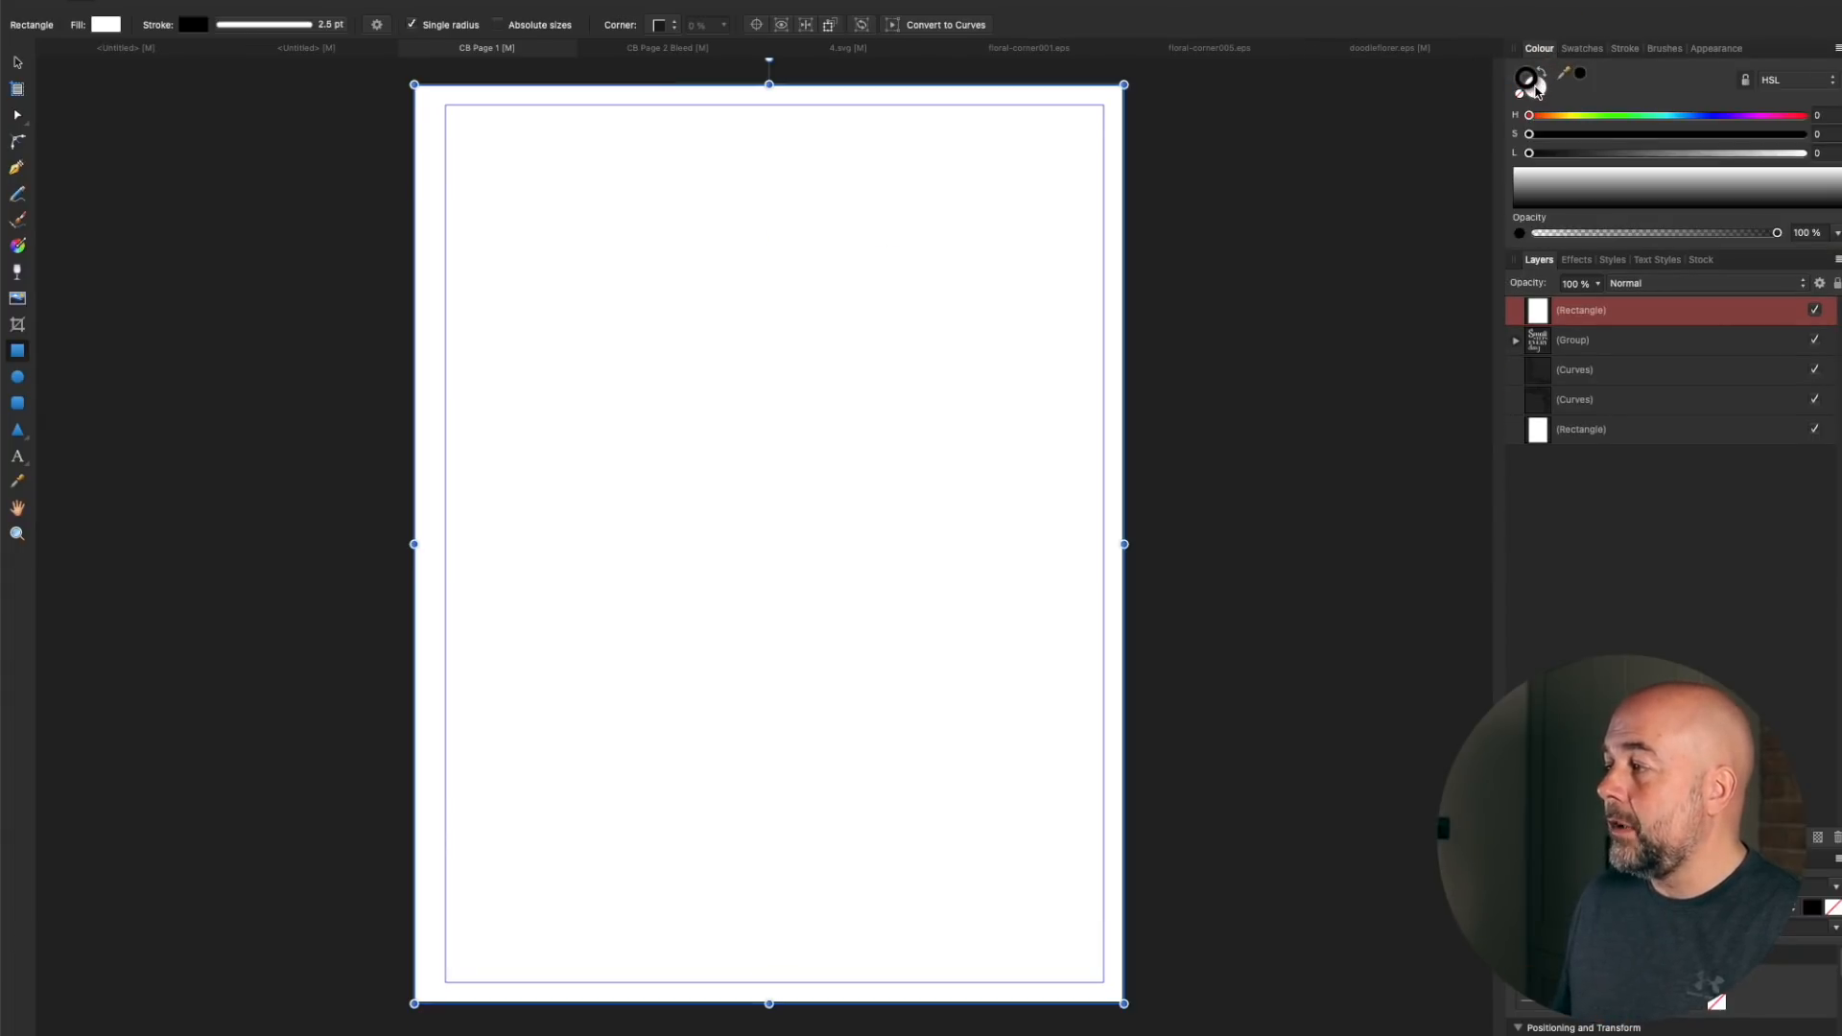
left_click(1535, 89)
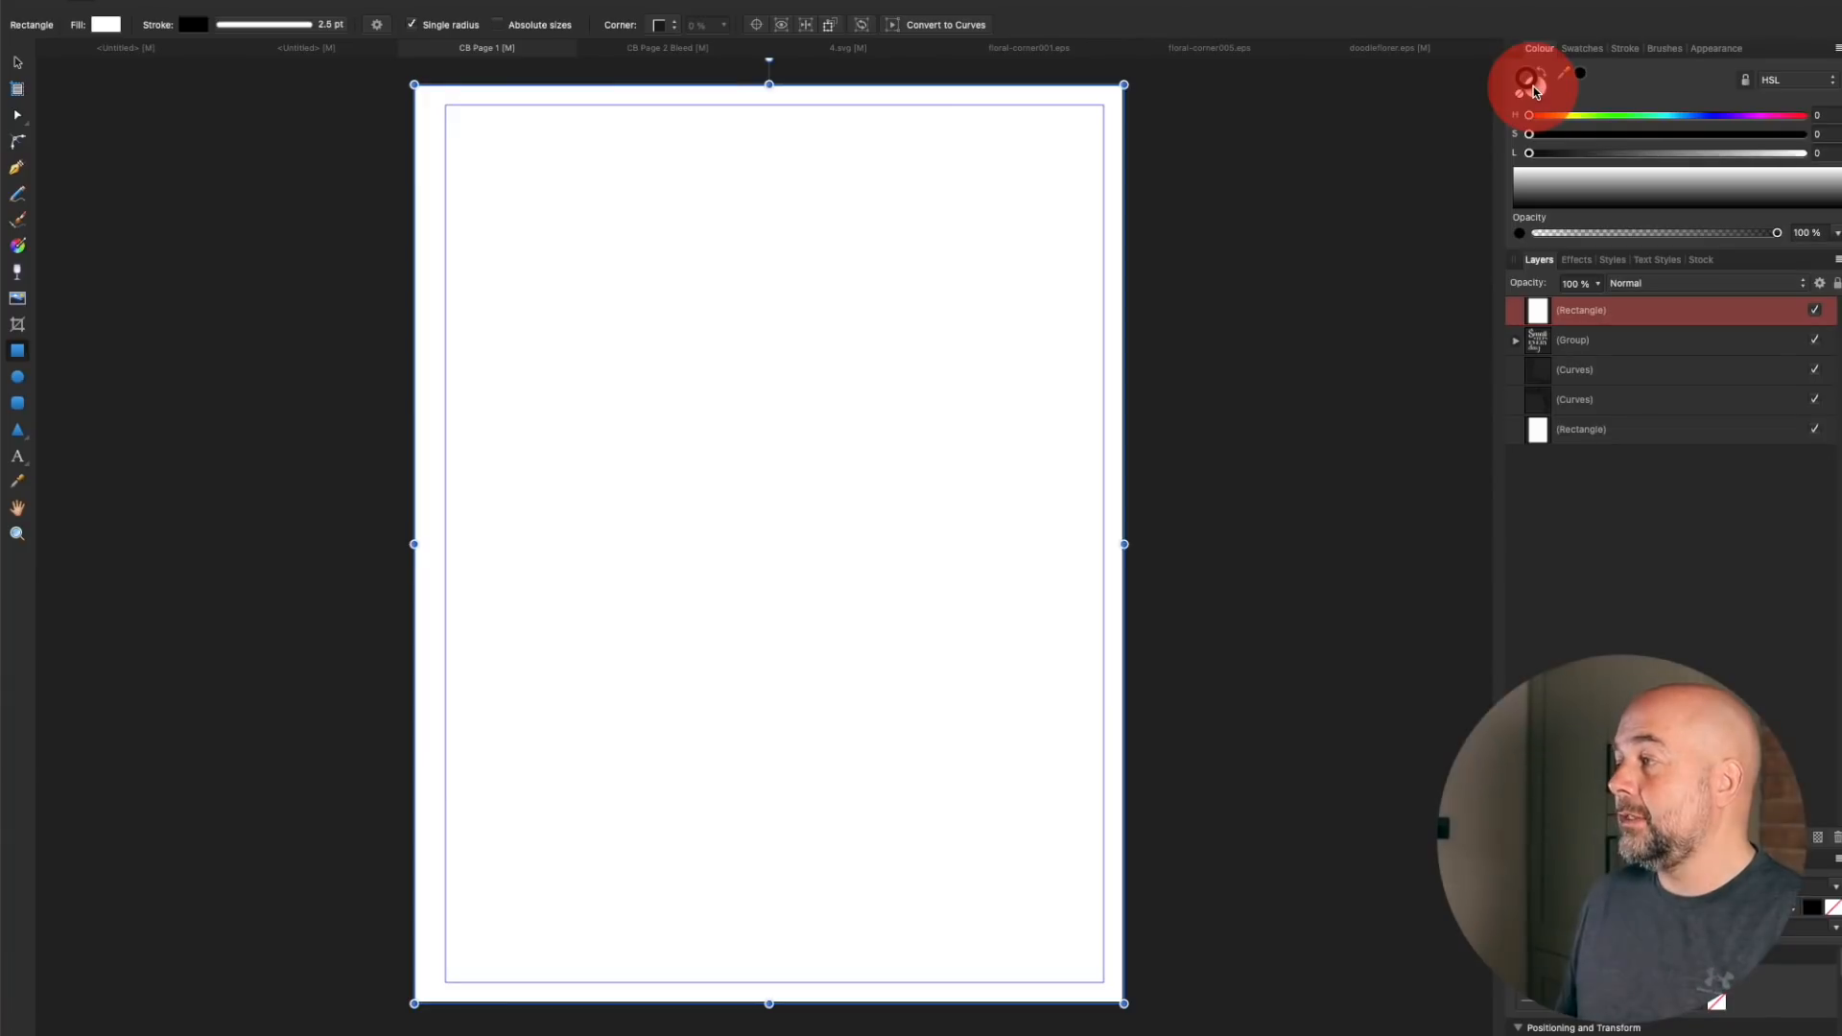
left_click(1520, 95)
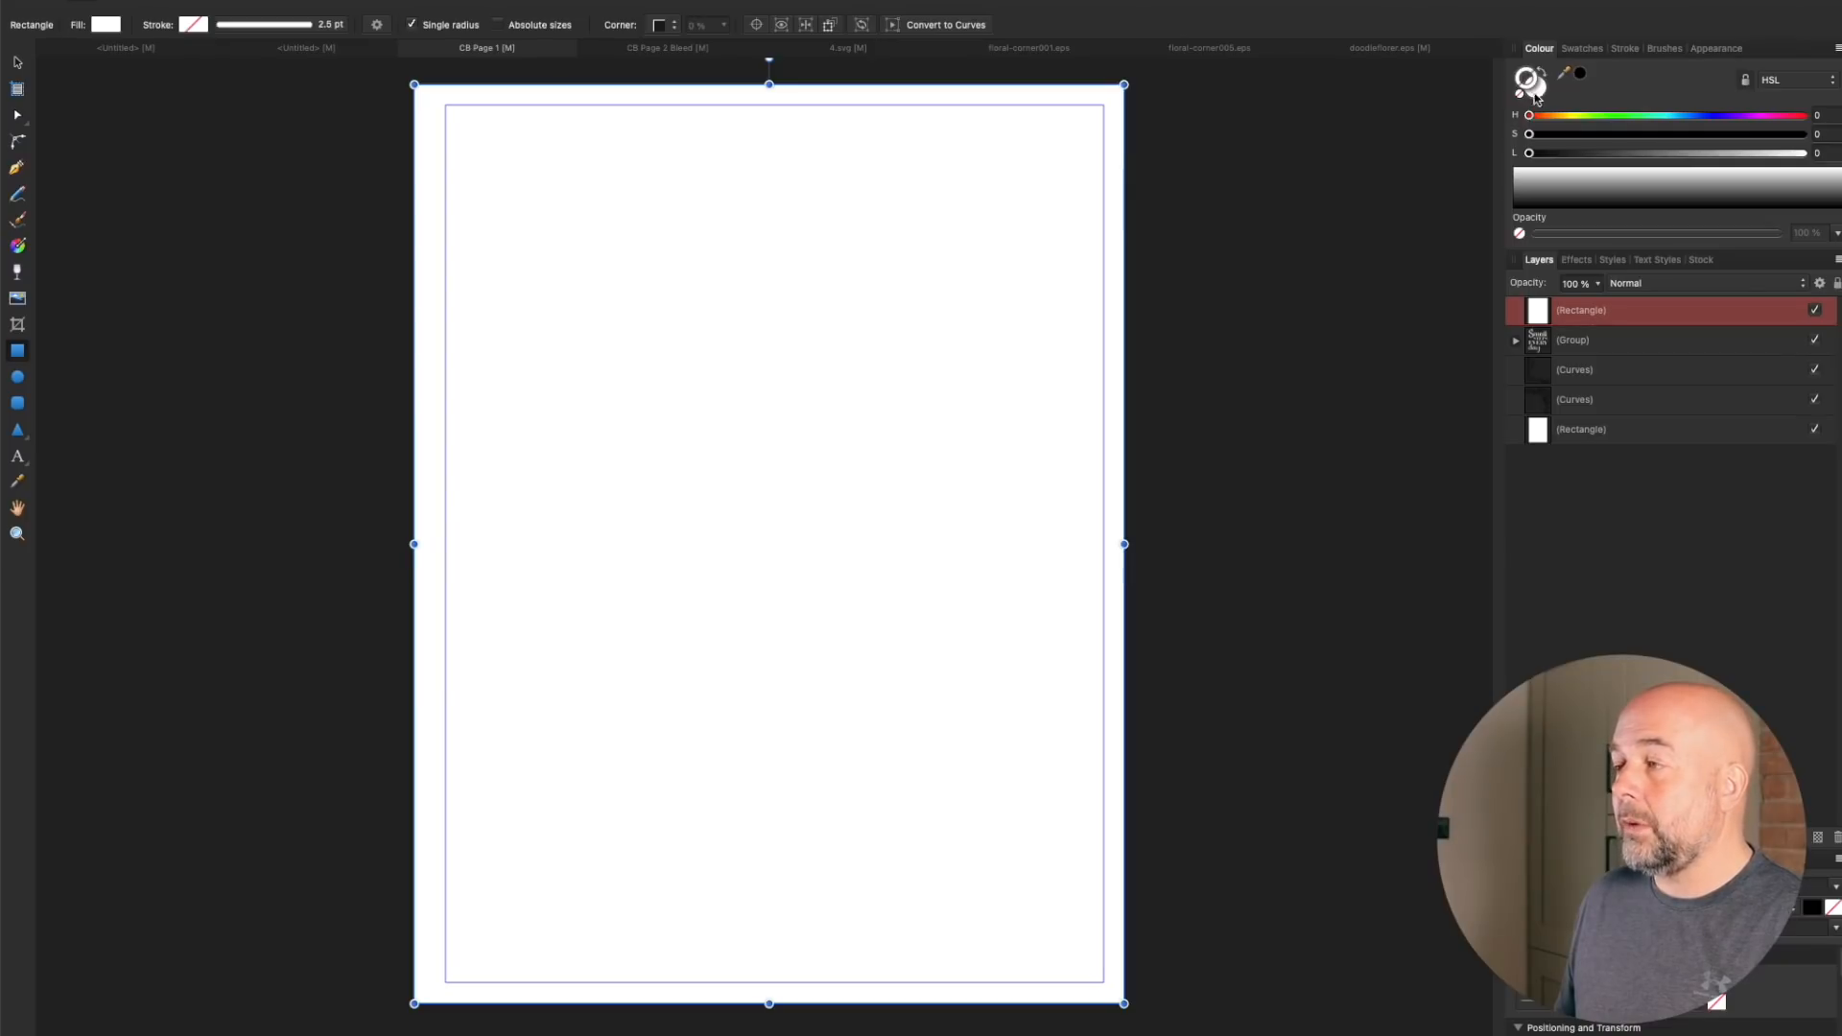
left_click(1539, 90)
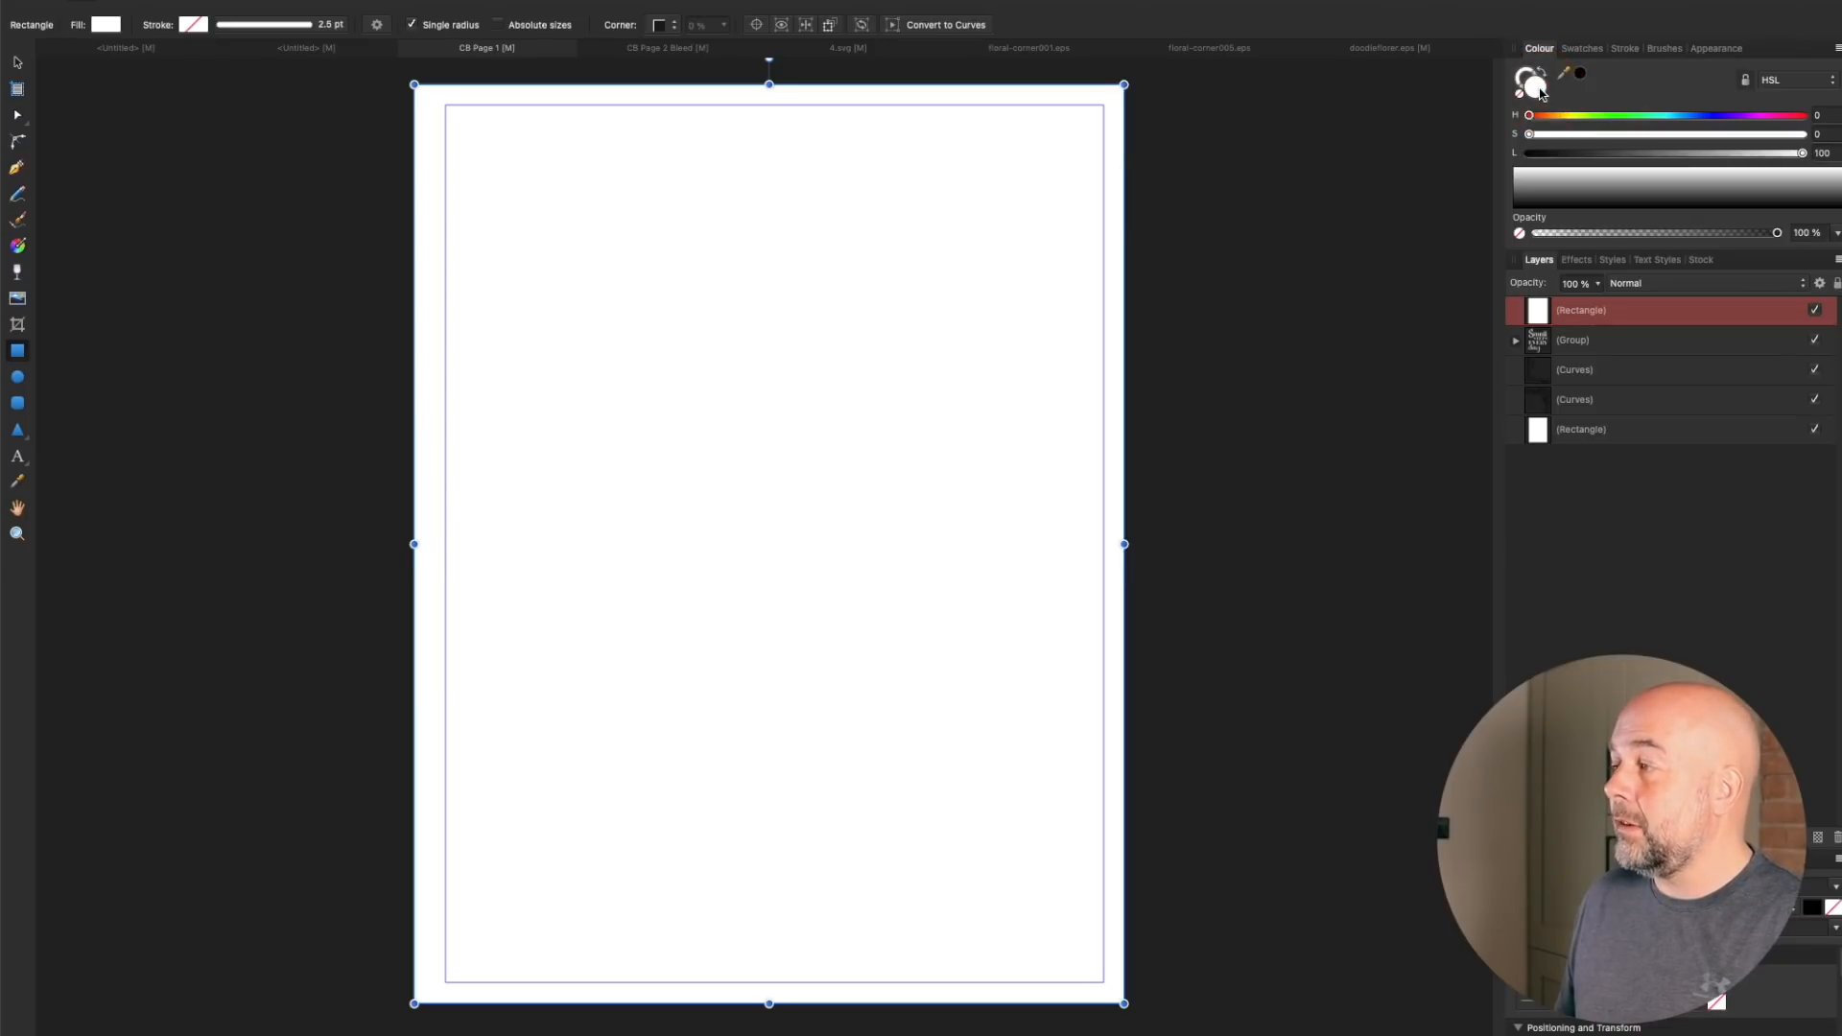
left_click(1520, 96)
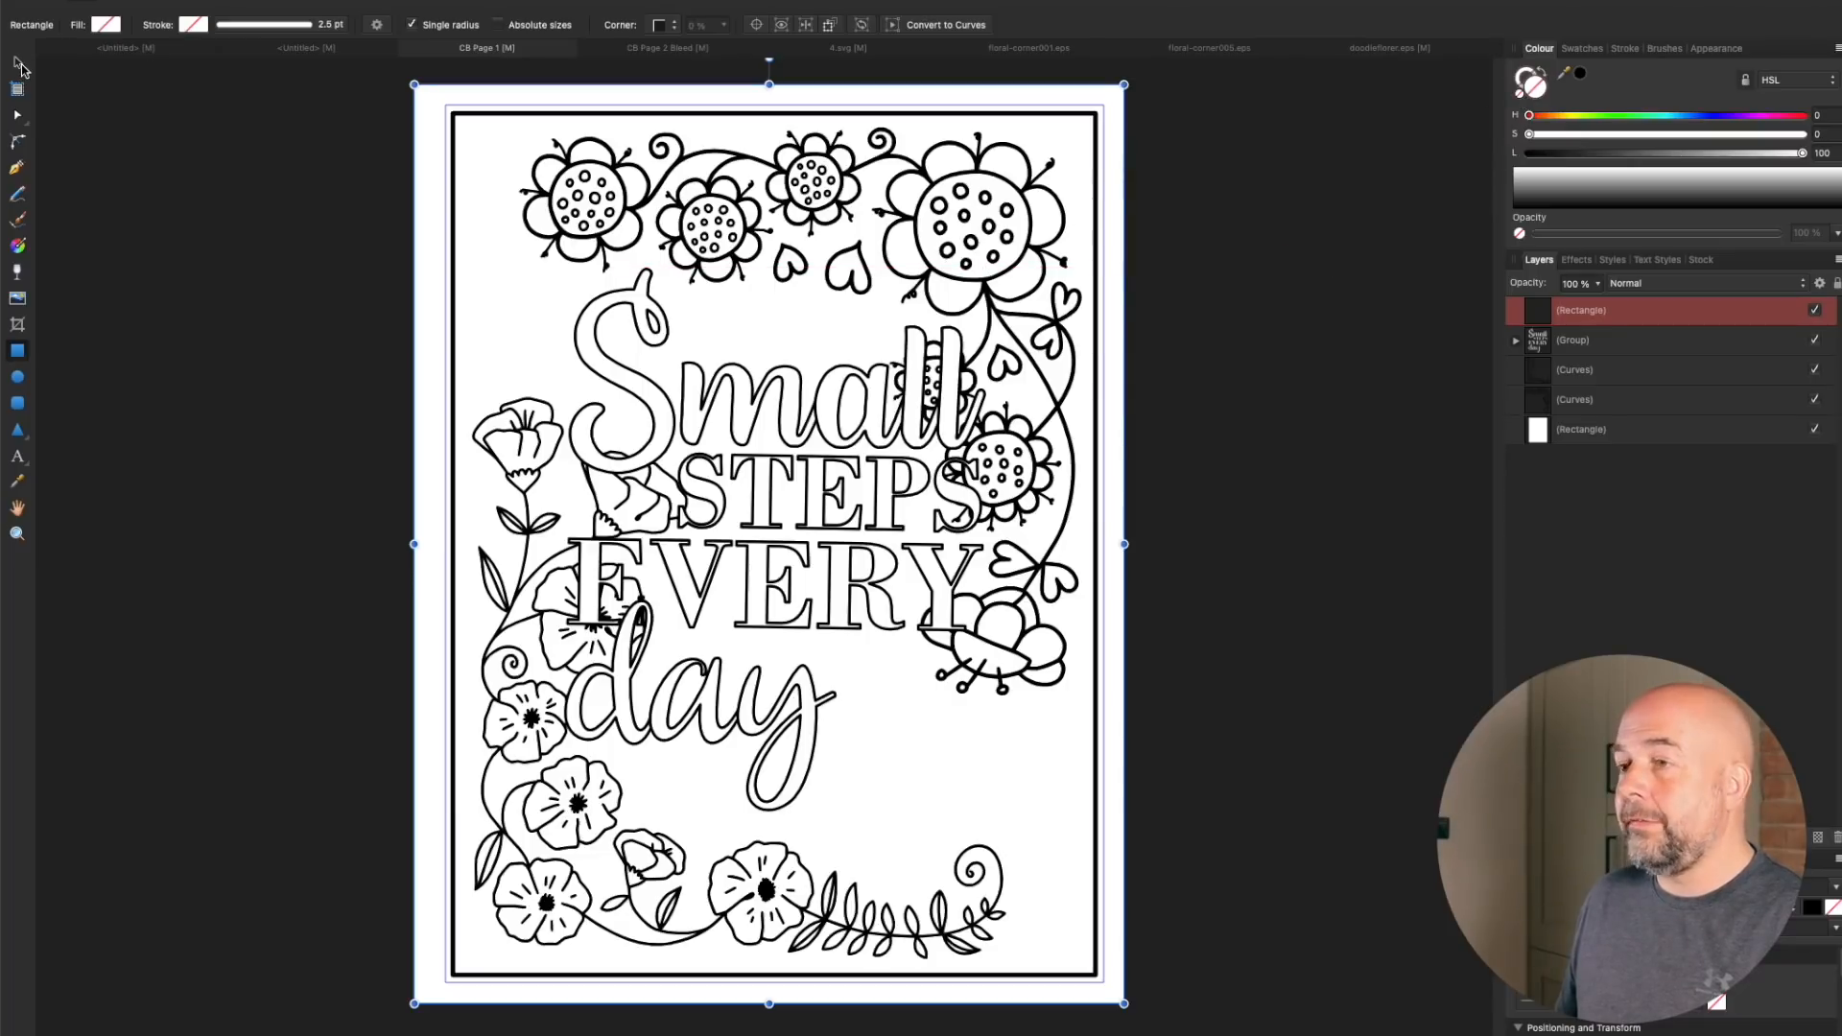
Select all five objects on CB Page 1, including the invisible rectangle, and copy them onto the first Keynote slide
left_click(20, 67)
left_click_drag(331, 86, 1245, 1028)
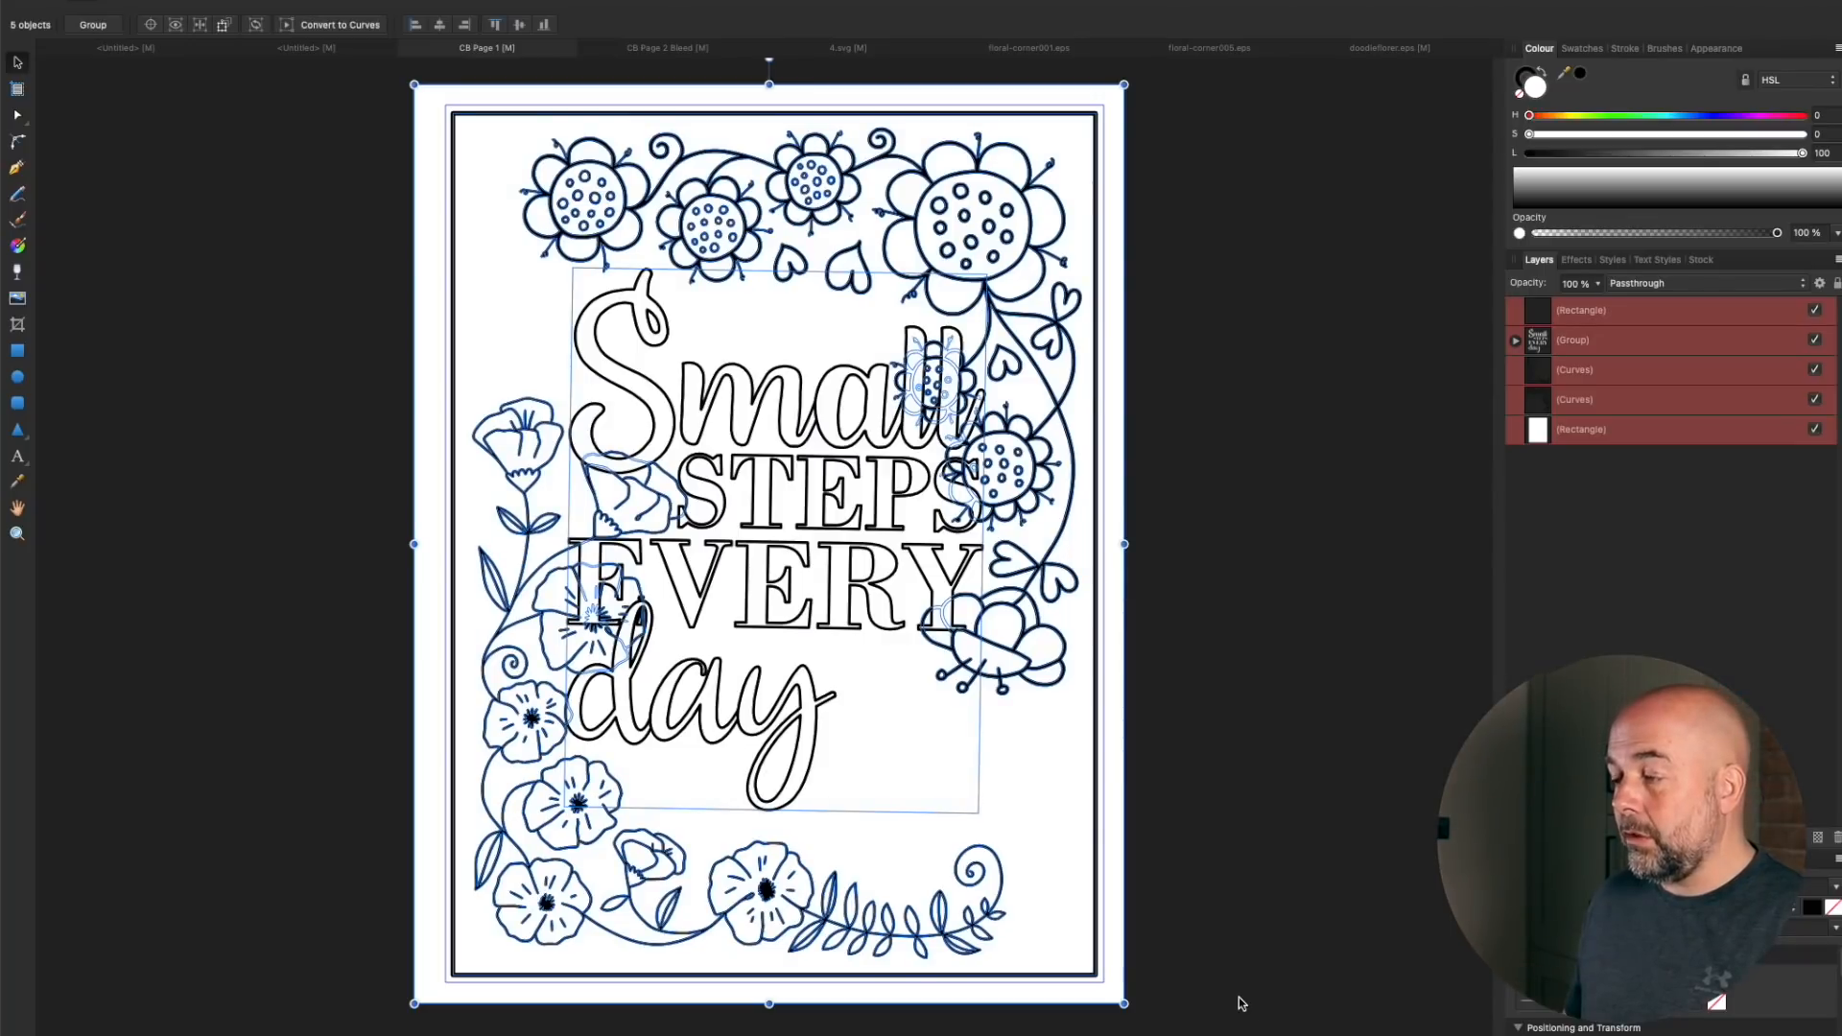
key("super+c")
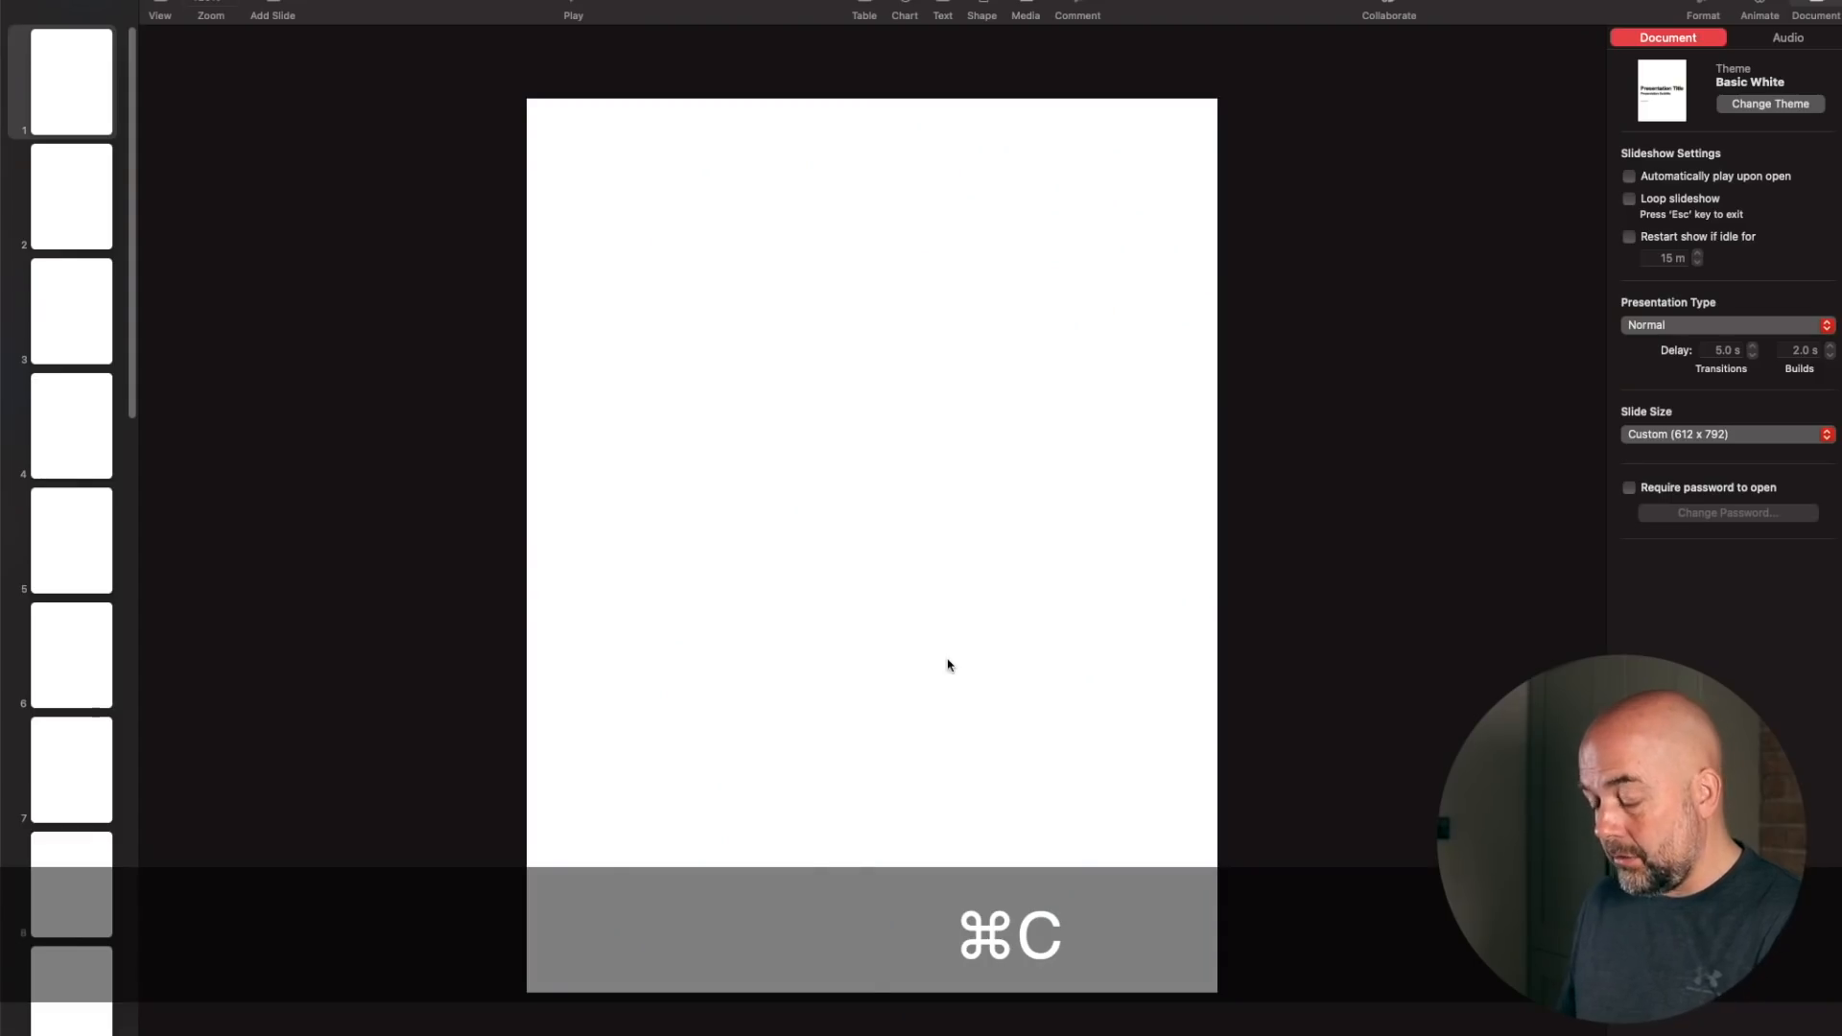
key("super+v")
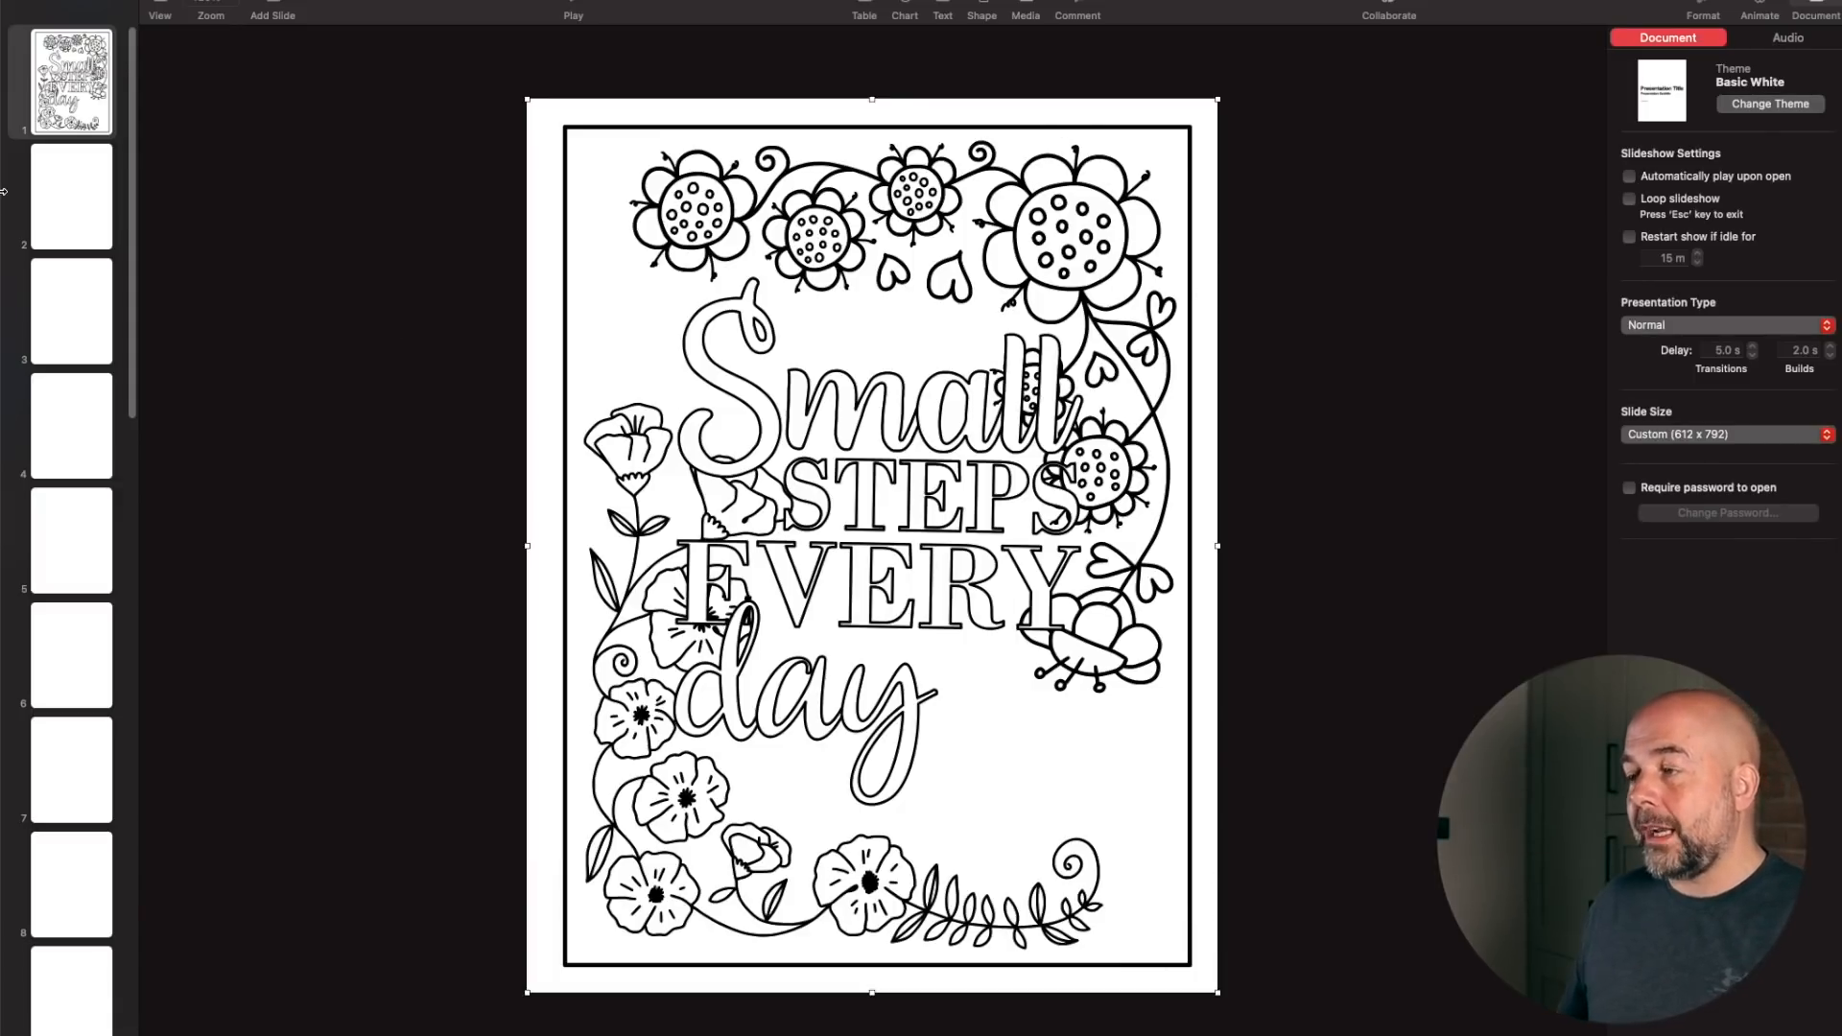
left_click(66, 206)
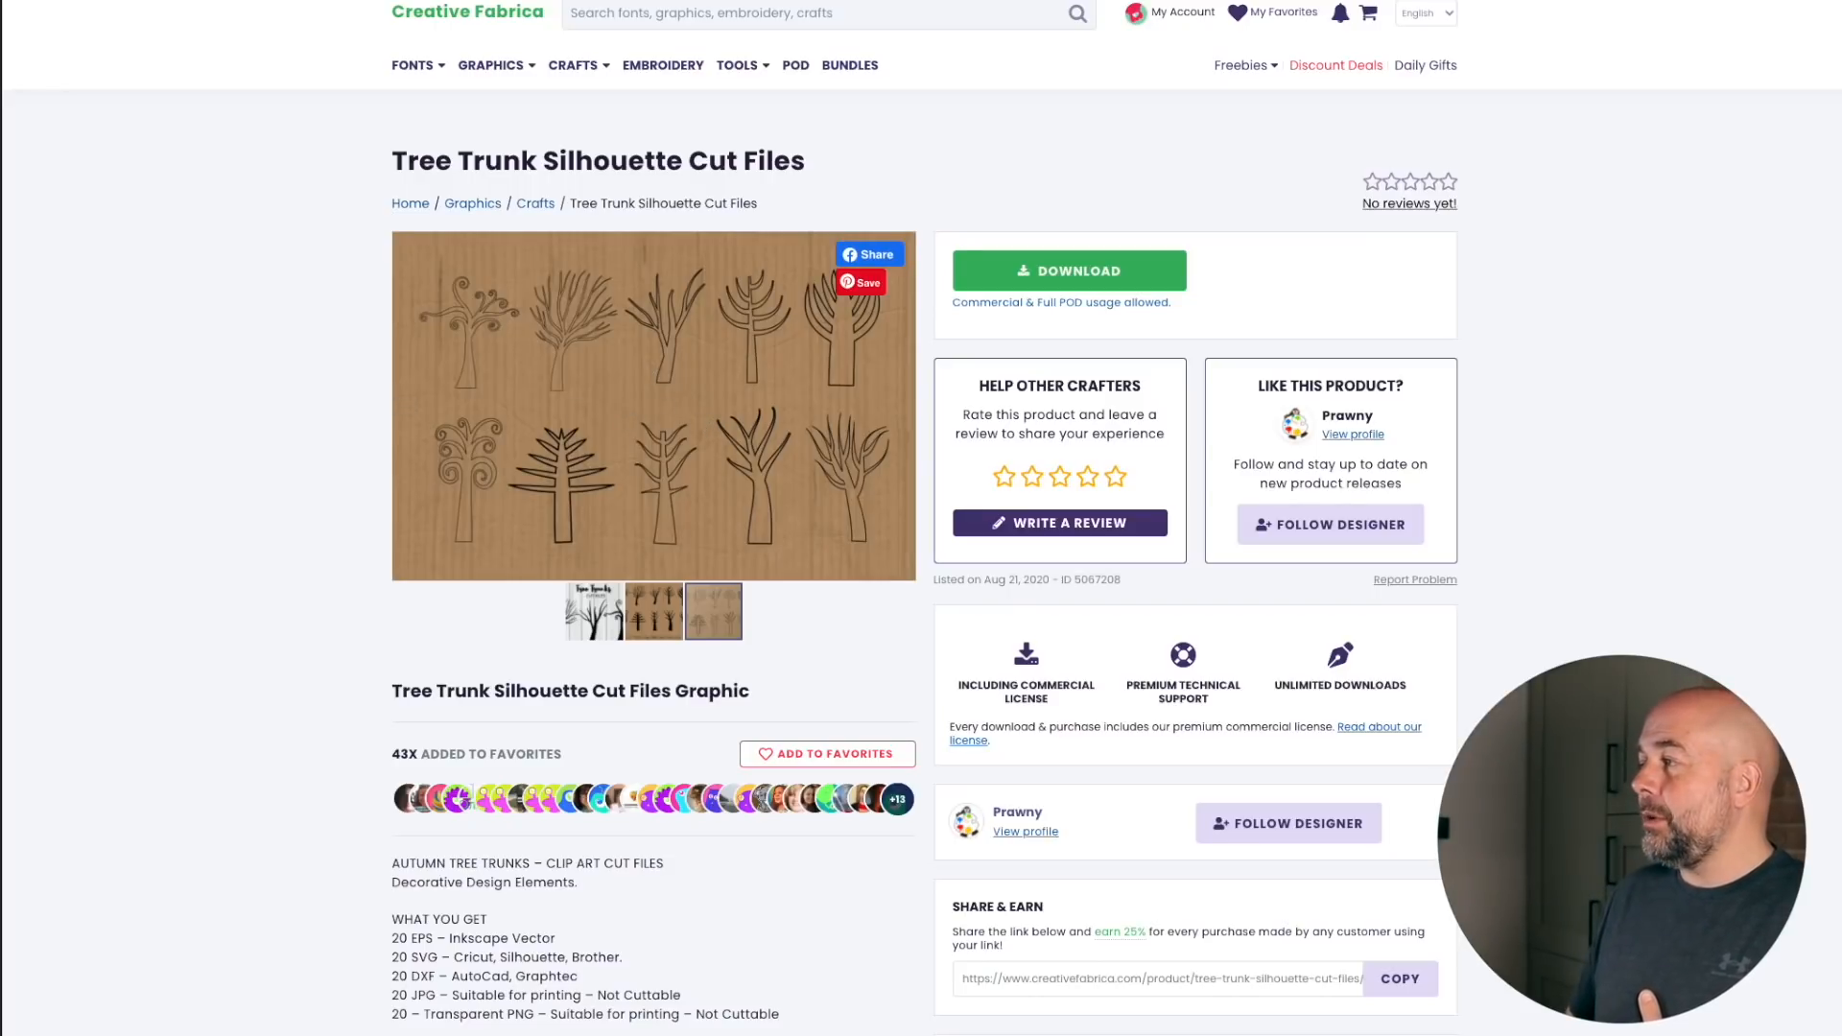
On CB Page 2 Bleed, shrink the tree, turn it upside down in the page's upper left, and move its layer below the lettering groups
left_click_drag(1841, 91, 918, 107)
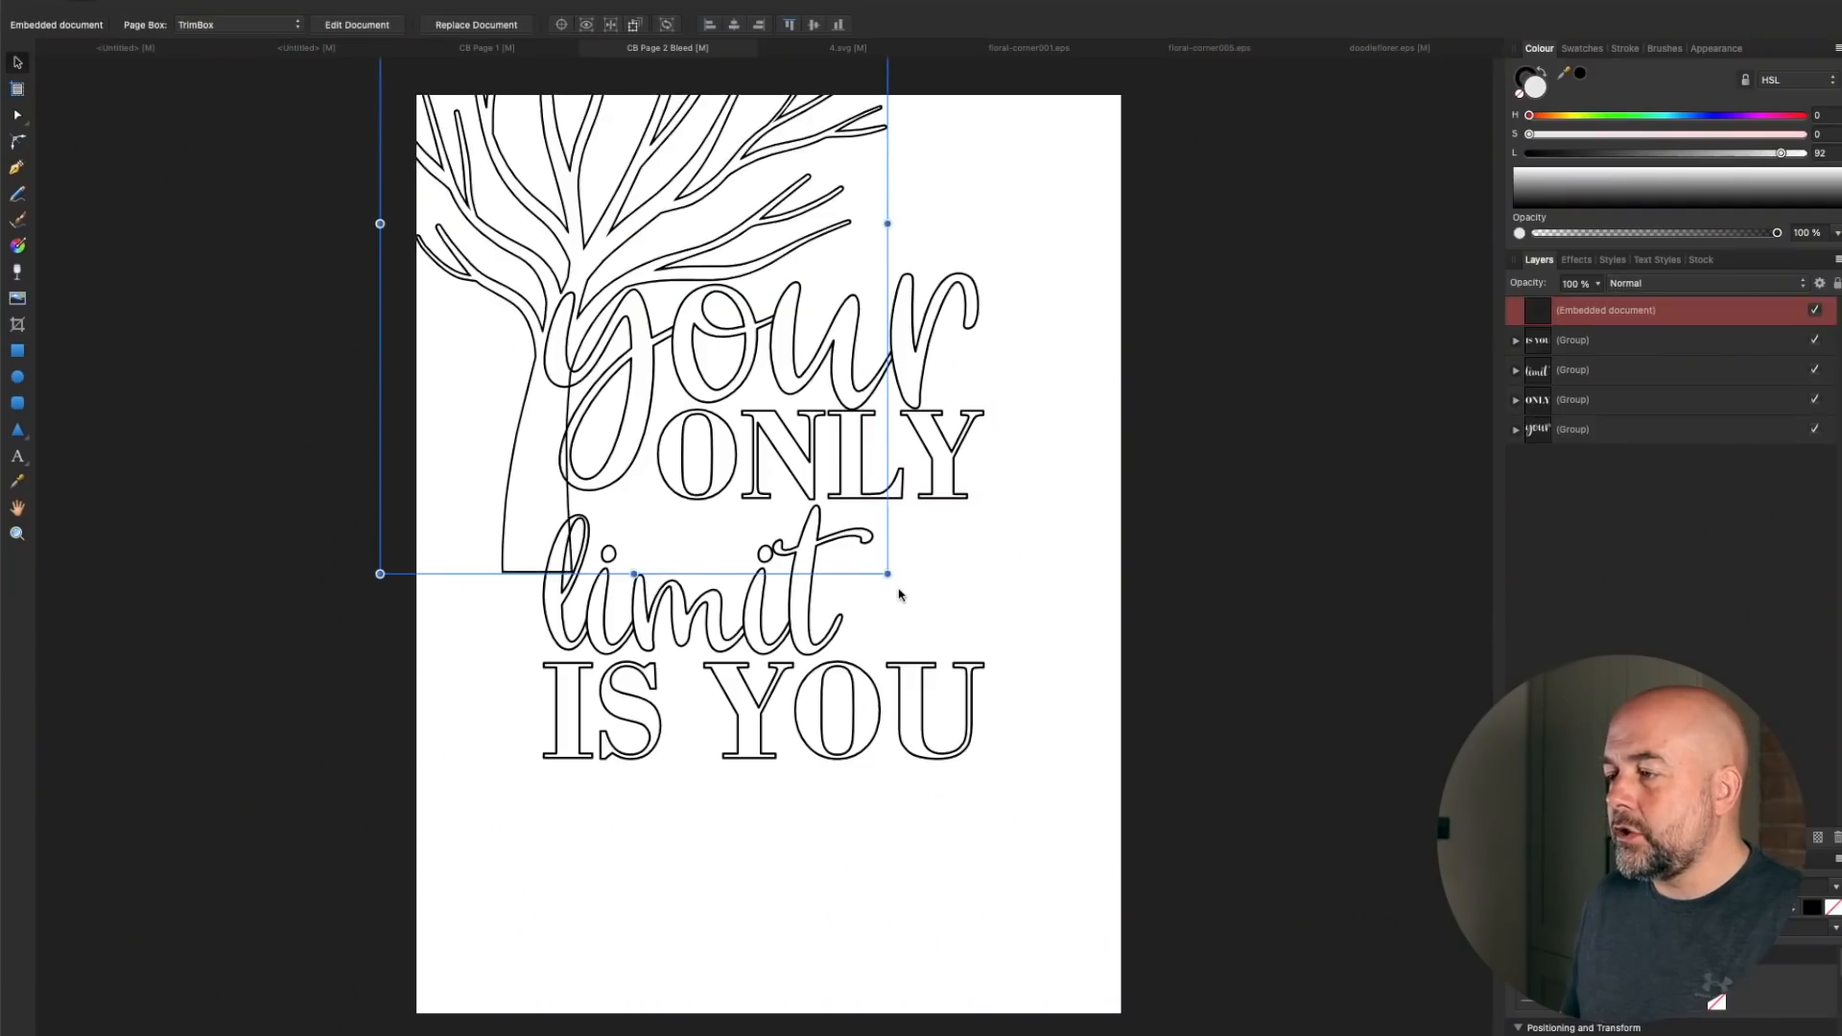
left_click_drag(887, 574, 698, 309)
left_click_drag(493, 135, 620, 331)
left_click_drag(821, 505, 522, 71)
left_click_drag(691, 194, 642, 196)
left_click_drag(729, 464, 773, 405)
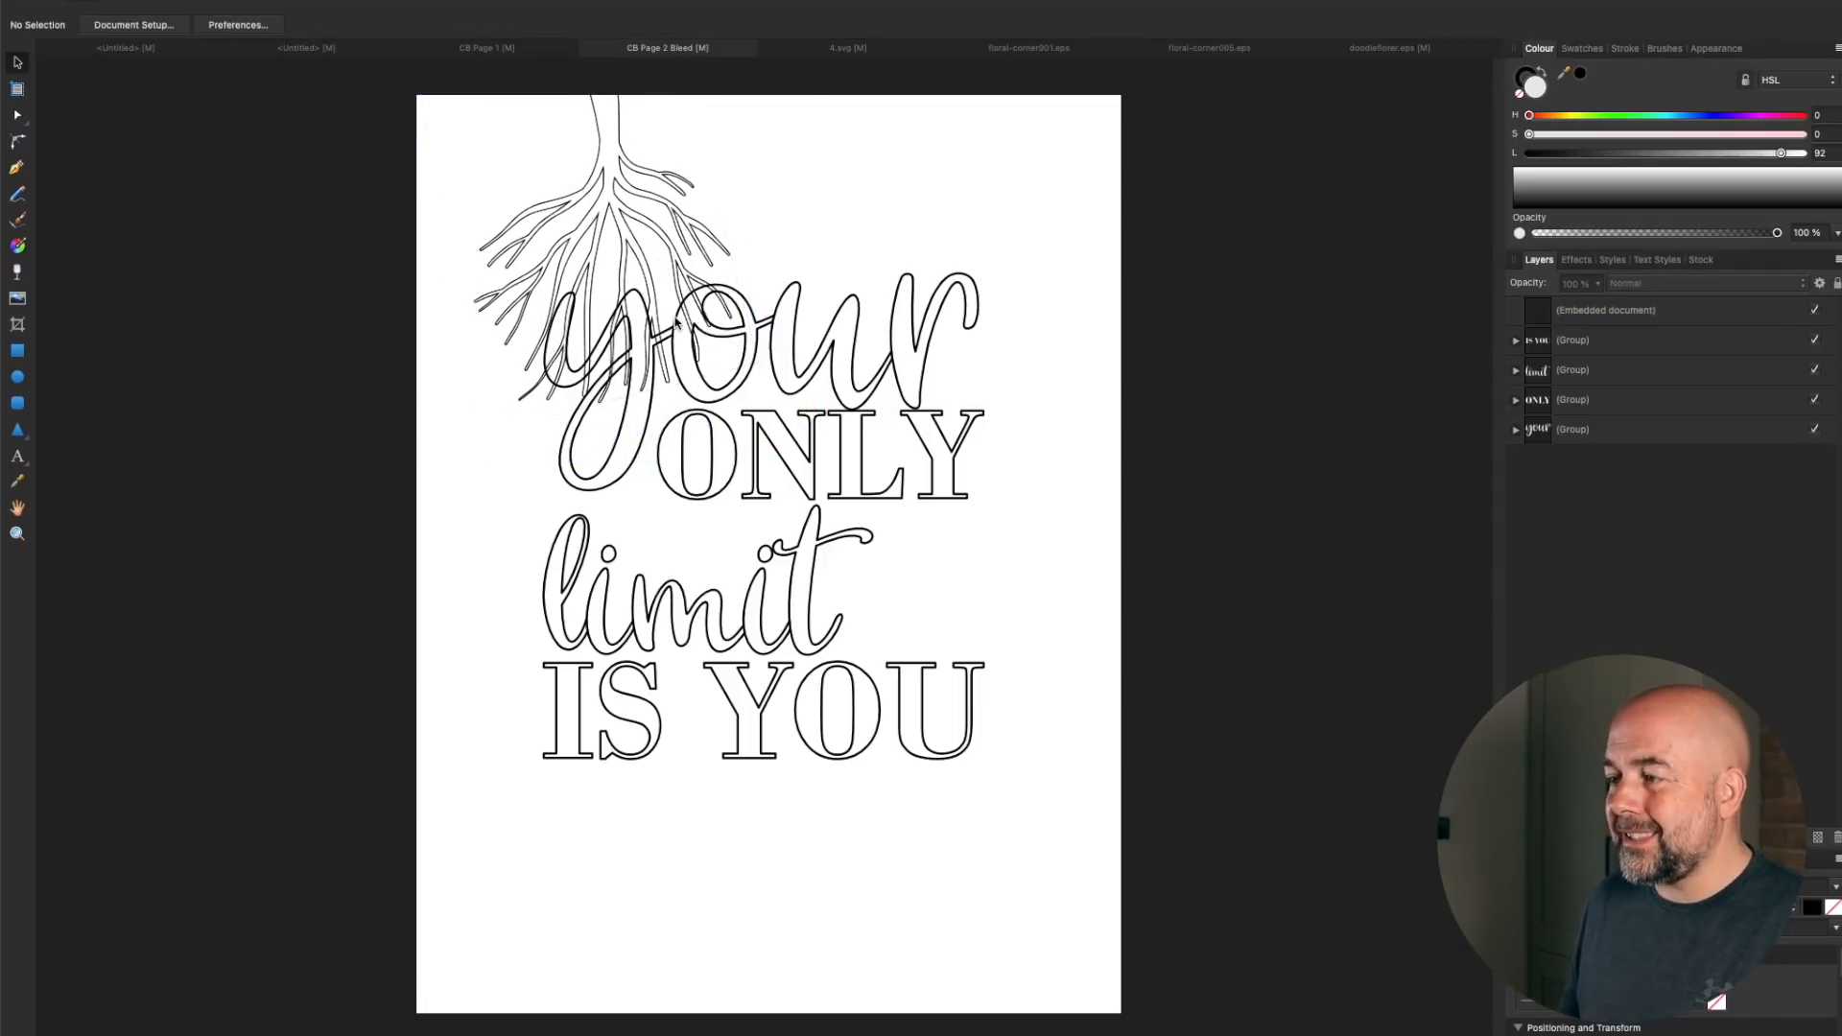
left_click(1620, 317)
left_click_drag(1620, 313, 1621, 442)
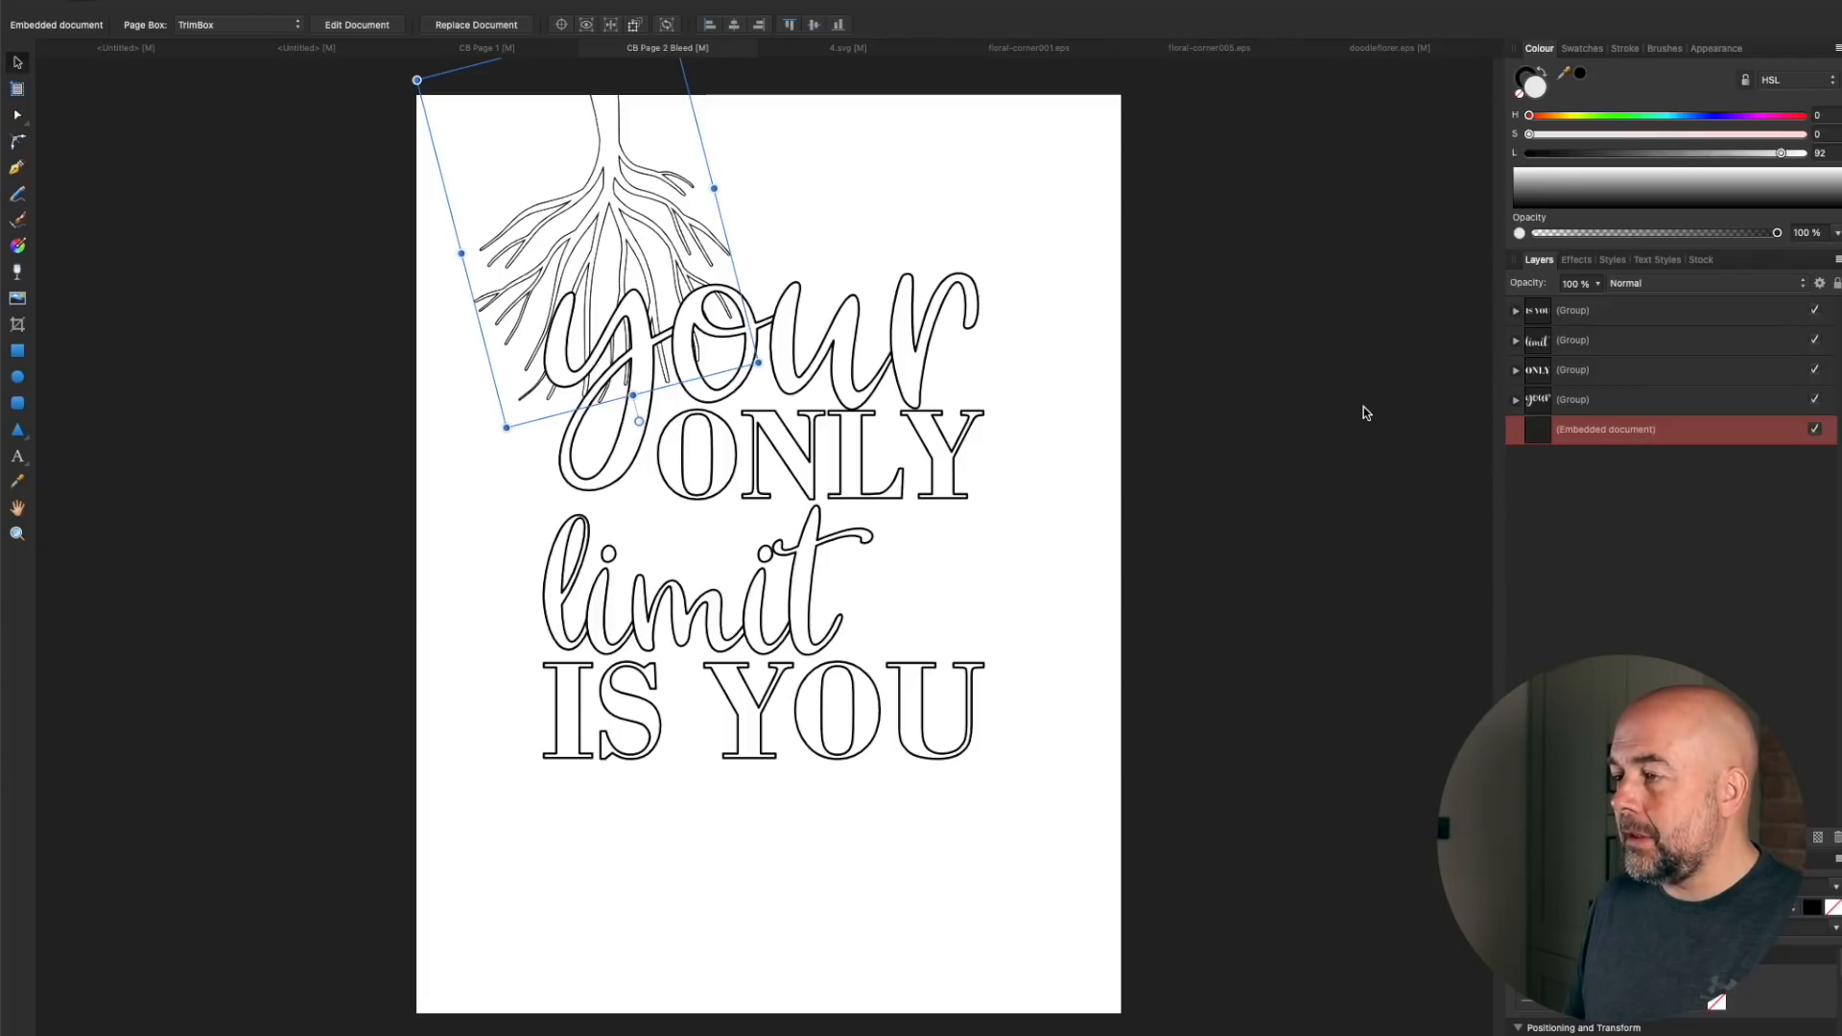
Place a second, thick-outlined tree, shrink it and turn it upside down at the page's top edge beside the first tree
left_click(810, 238)
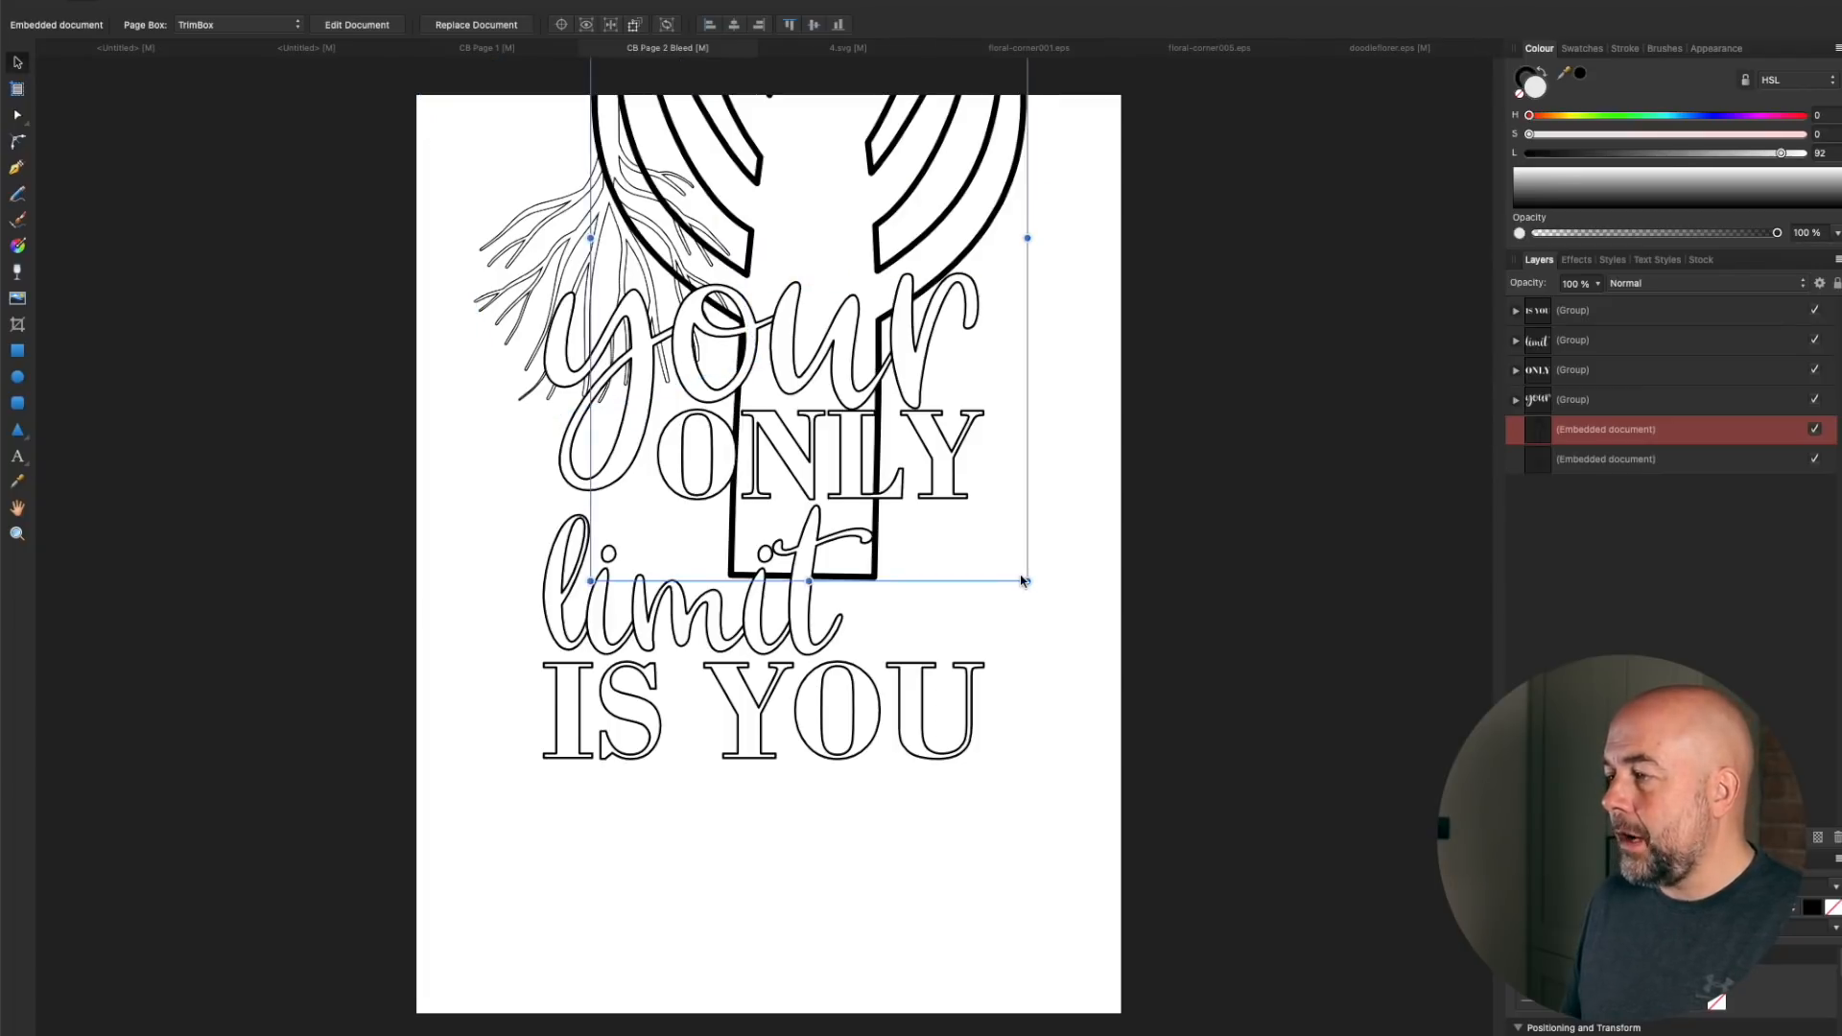
left_click_drag(1028, 580, 847, 281)
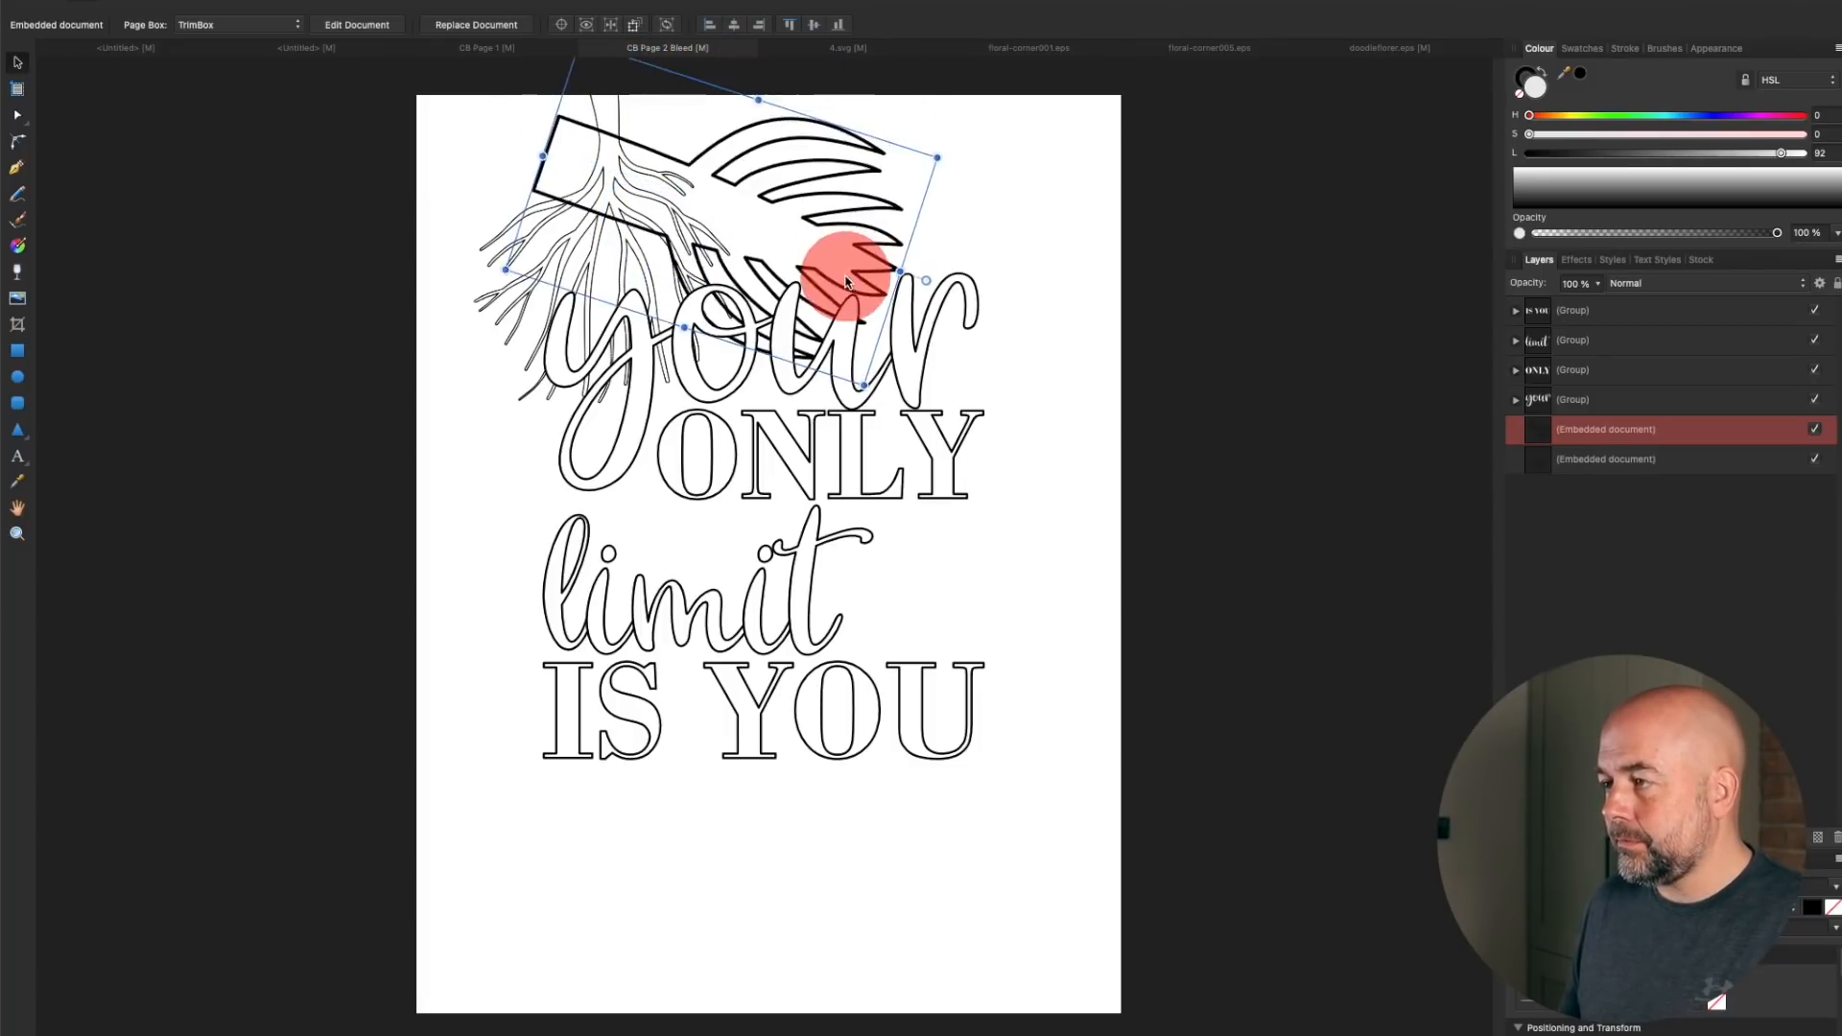
left_click_drag(945, 149, 803, 389)
left_click_drag(754, 257, 865, 174)
left_click_drag(947, 341, 926, 301)
left_click_drag(852, 222, 836, 225)
Shift the first tree slightly toward the page's left edge and add a third upside-down tree in the page's upper right
left_click(633, 252)
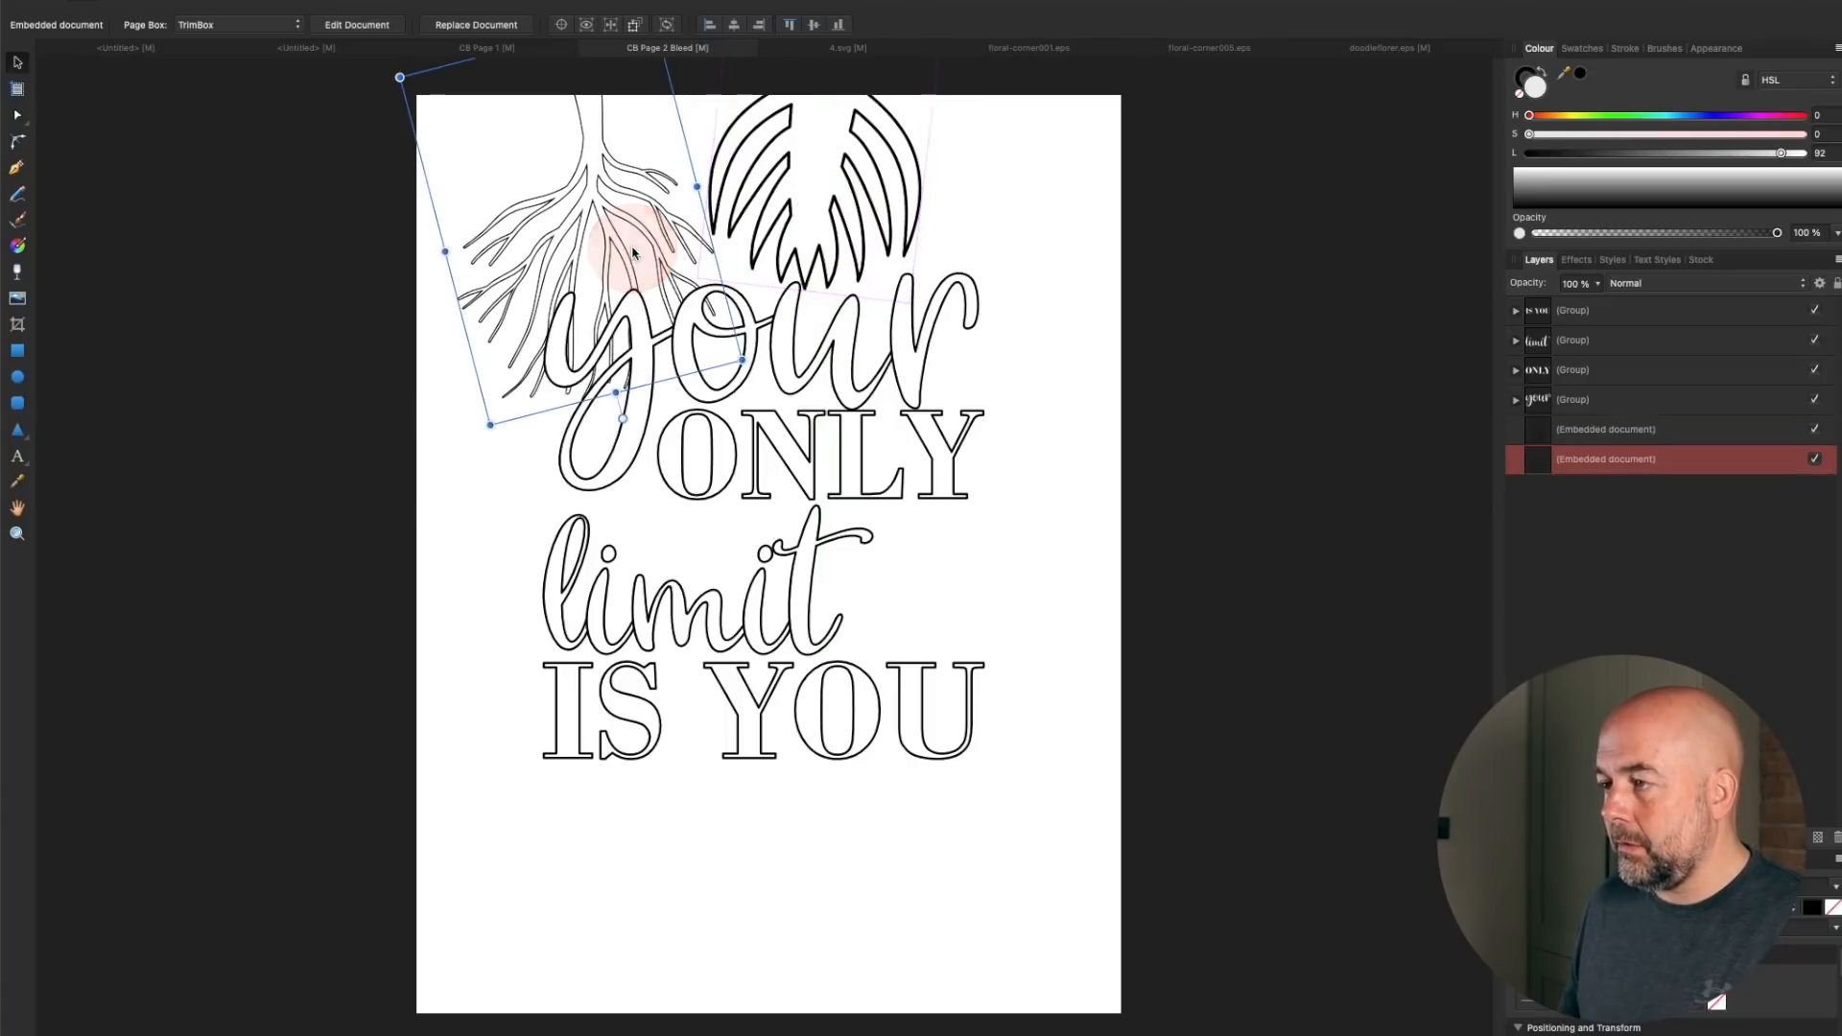
left_click_drag(810, 198, 989, 221)
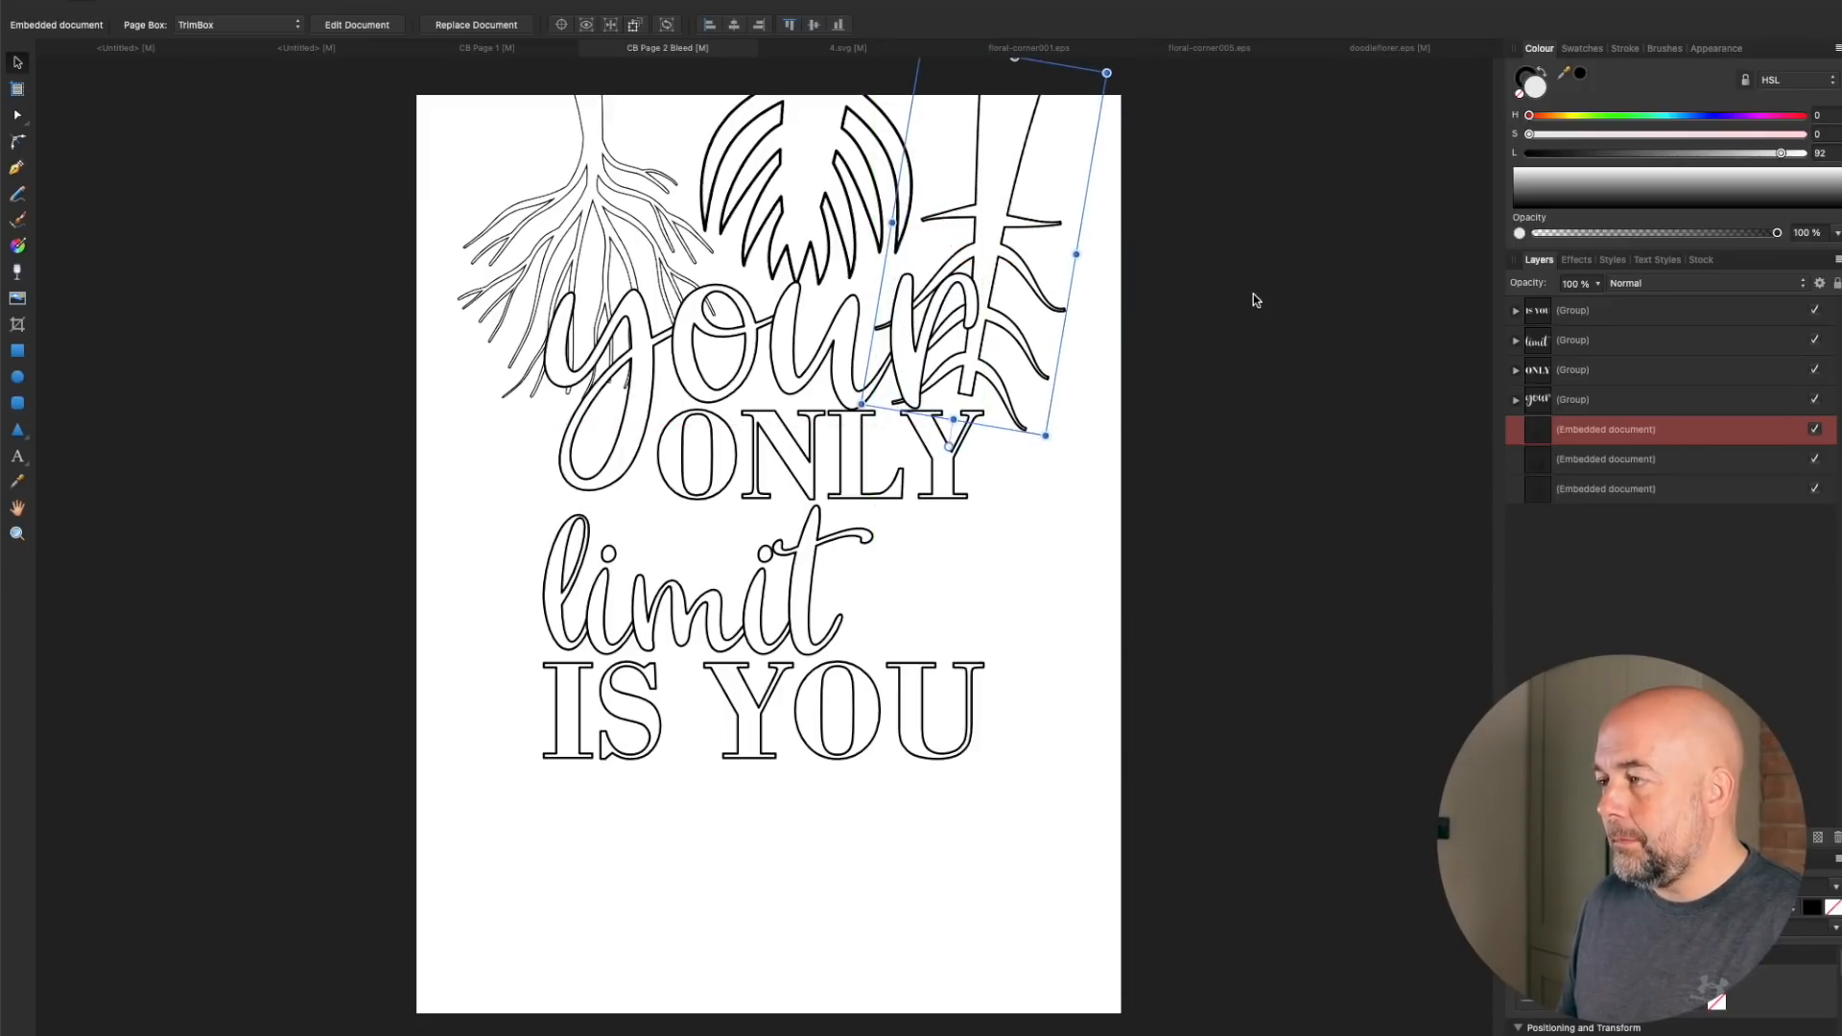
left_click(1253, 293)
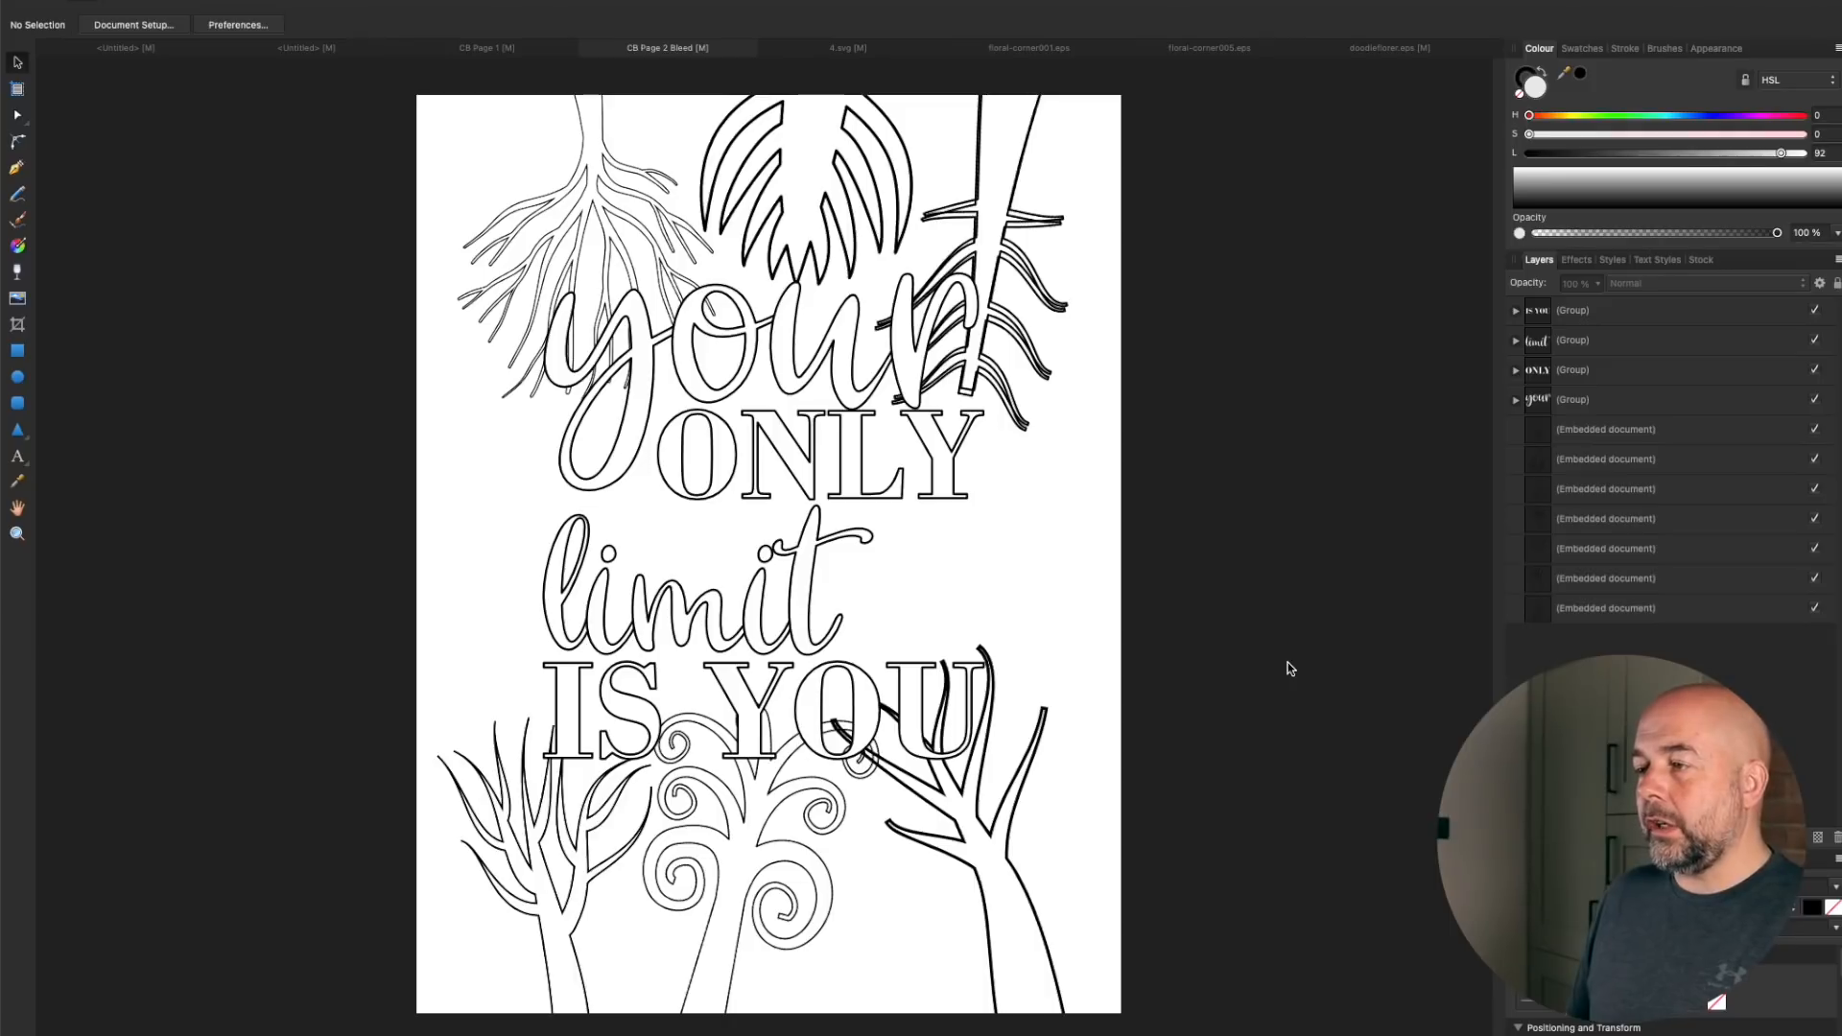
Copy all eleven objects of the CB Page 2 Bleed design, including its page rectangle, and switch to the Keynote presentation
left_click_drag(384, 59, 1292, 1029)
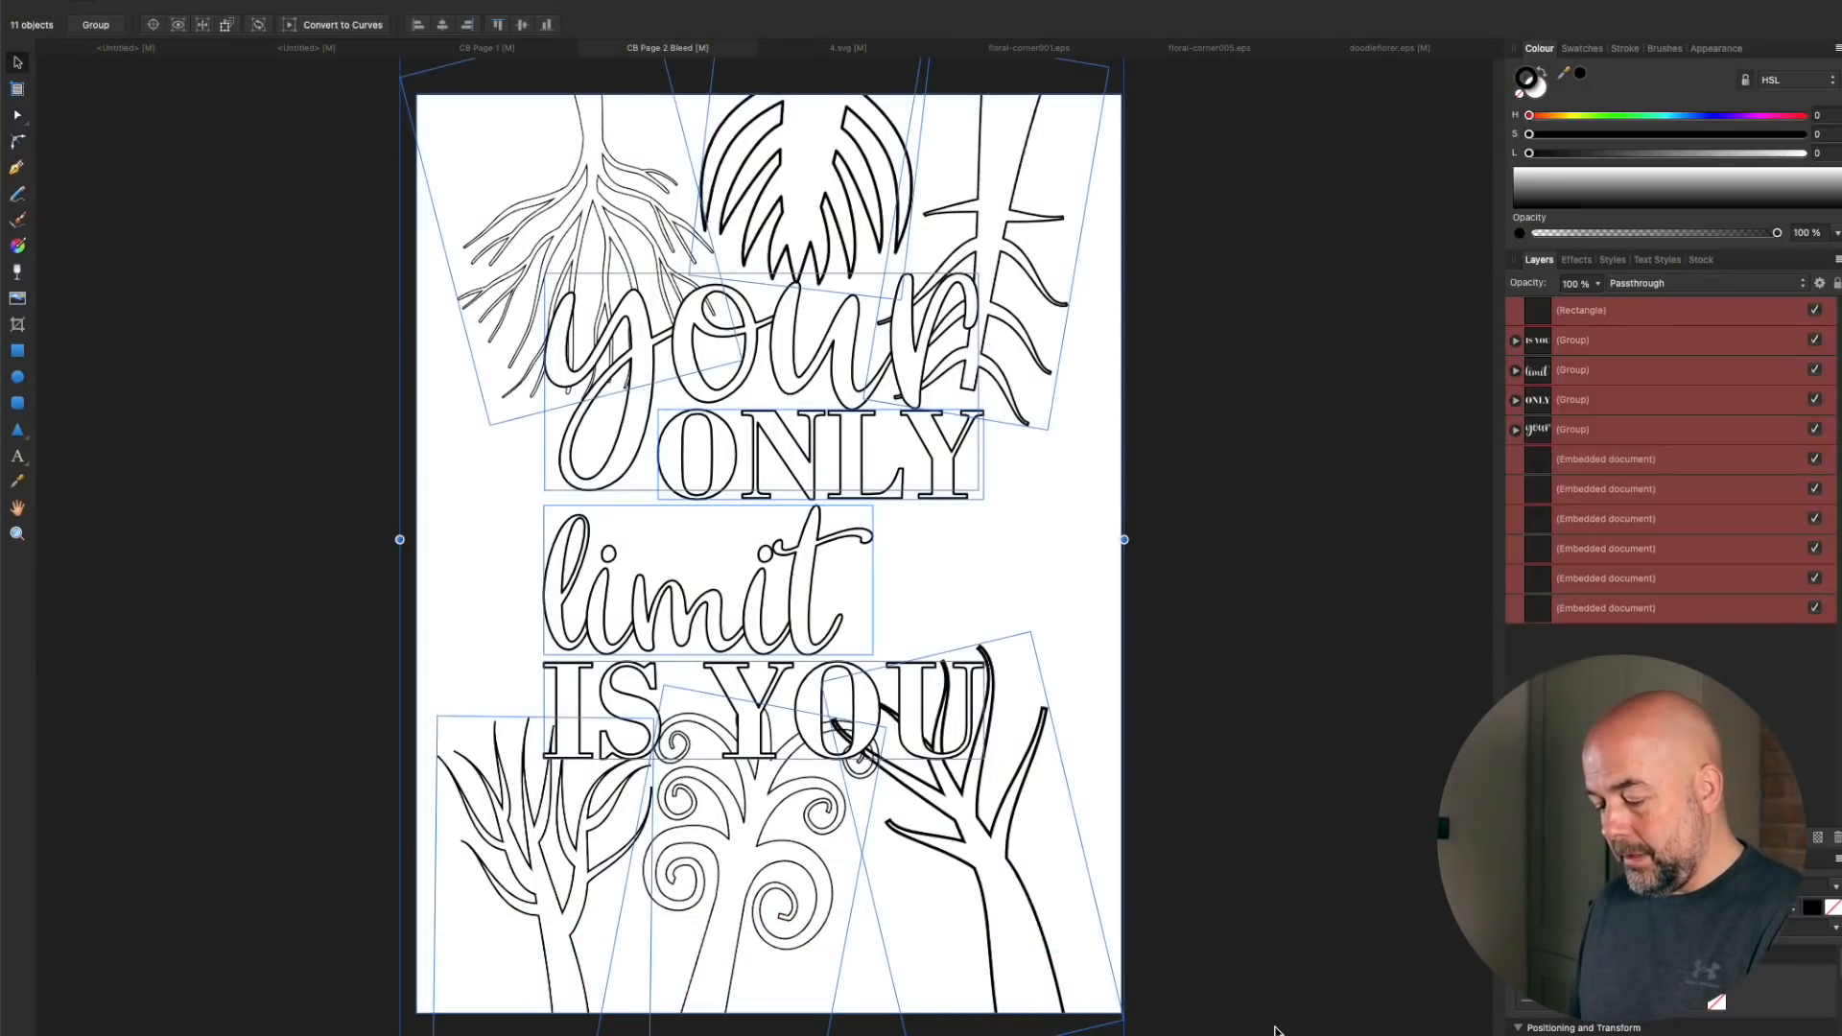
key("super+c")
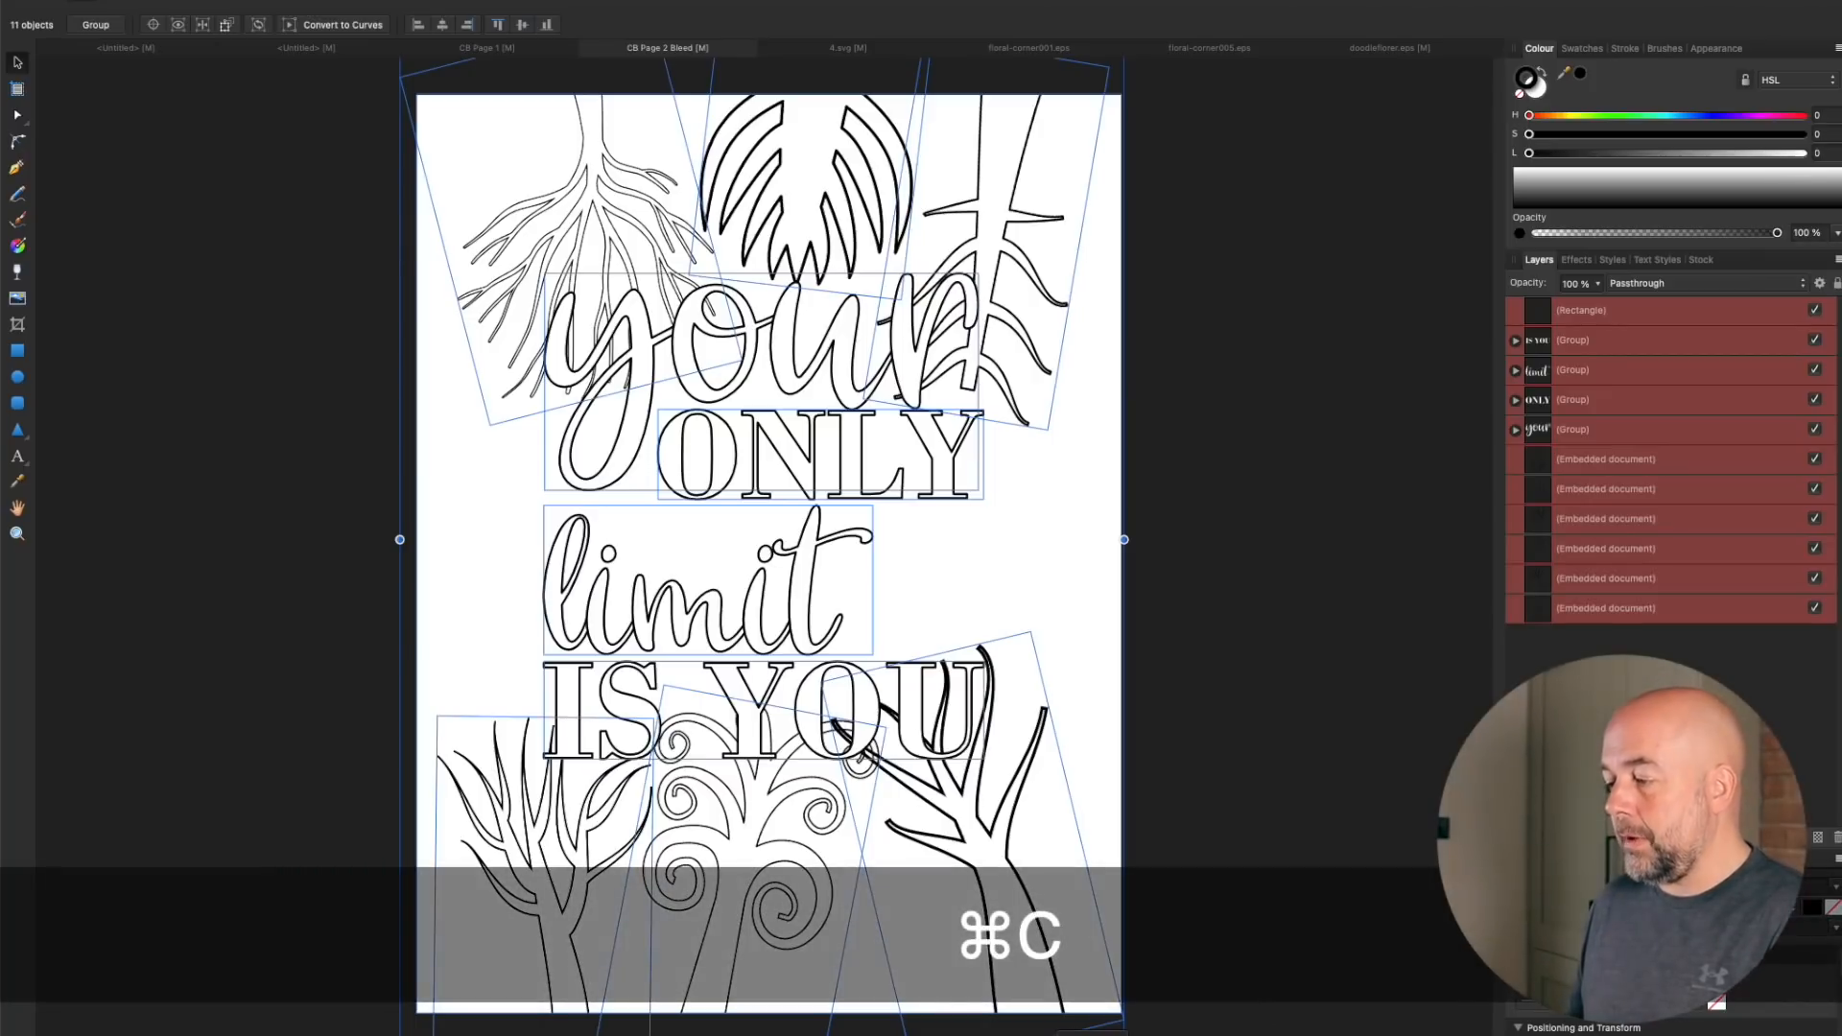
left_click(1093, 1035)
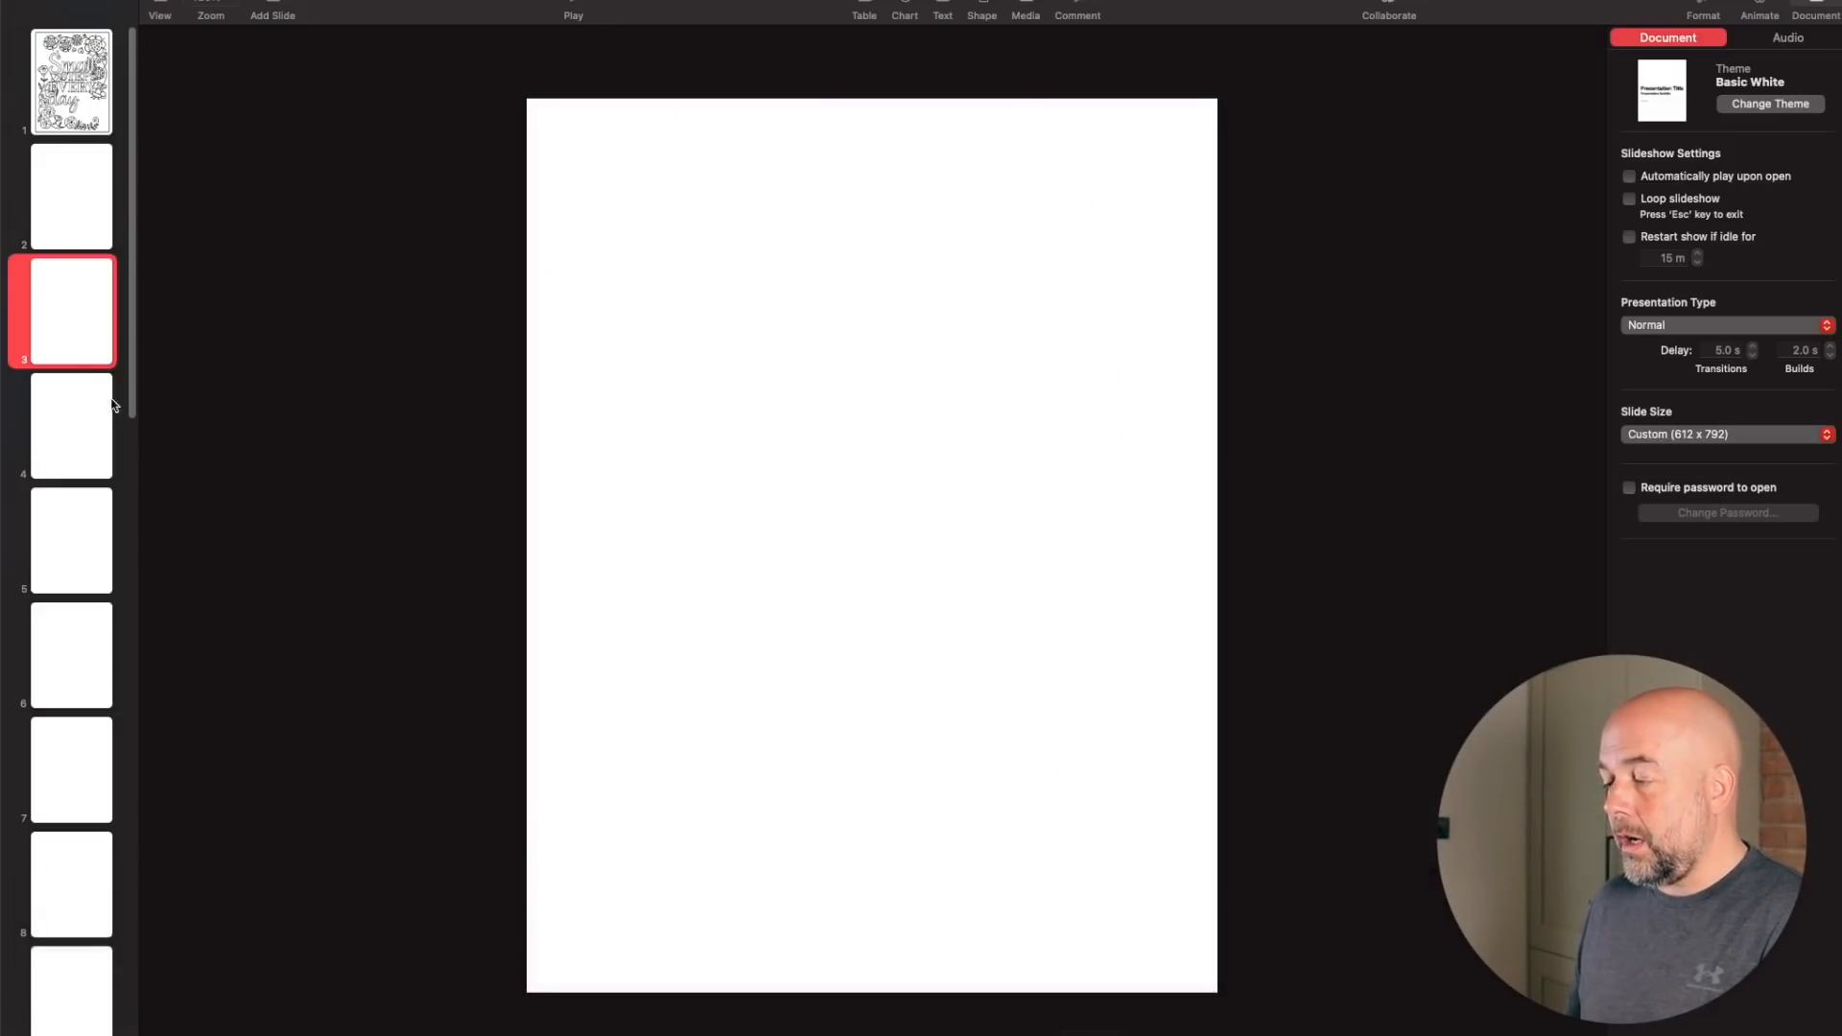